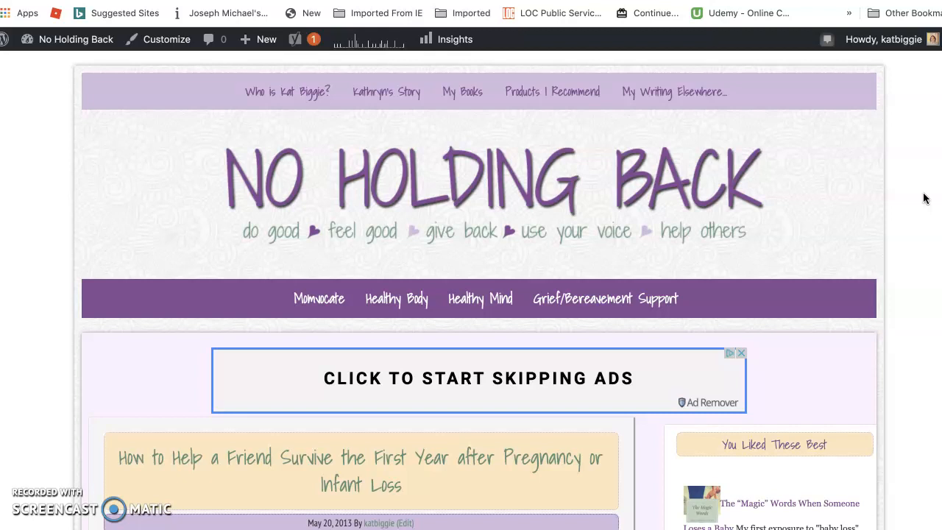
{"action": "left_click", "coordinate": [916, 202]}
{"action": "scroll", "coordinate": [916, 203], "scroll_direction": "down", "scroll_amount": 1}
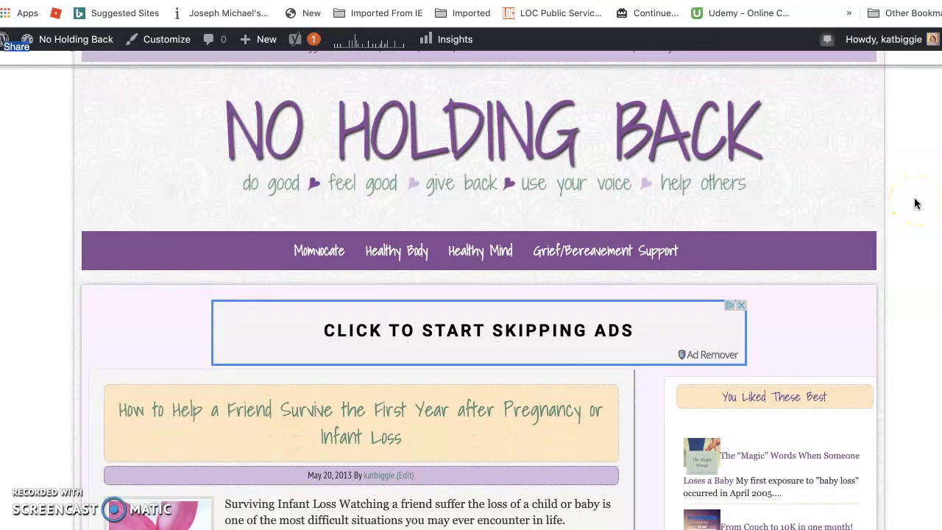
{"action": "scroll", "coordinate": [916, 203], "scroll_direction": "up", "scroll_amount": 1}
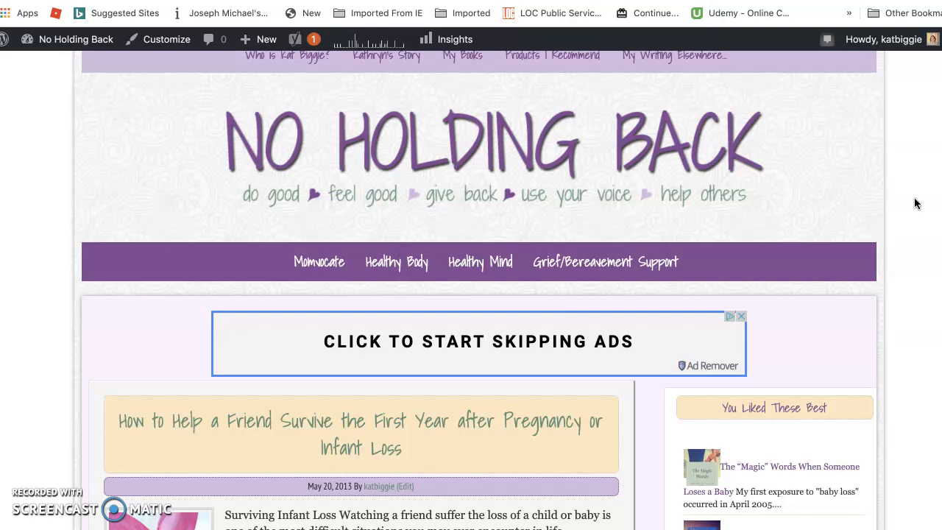
{"action": "scroll", "coordinate": [903, 209], "scroll_direction": "up", "scroll_amount": 2}
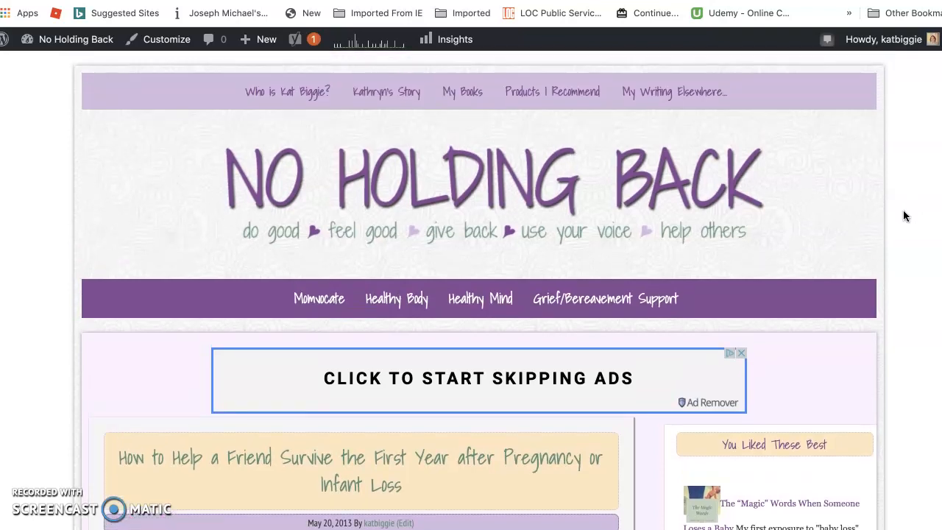
{"action": "scroll", "coordinate": [903, 211], "scroll_direction": "down", "scroll_amount": 1}
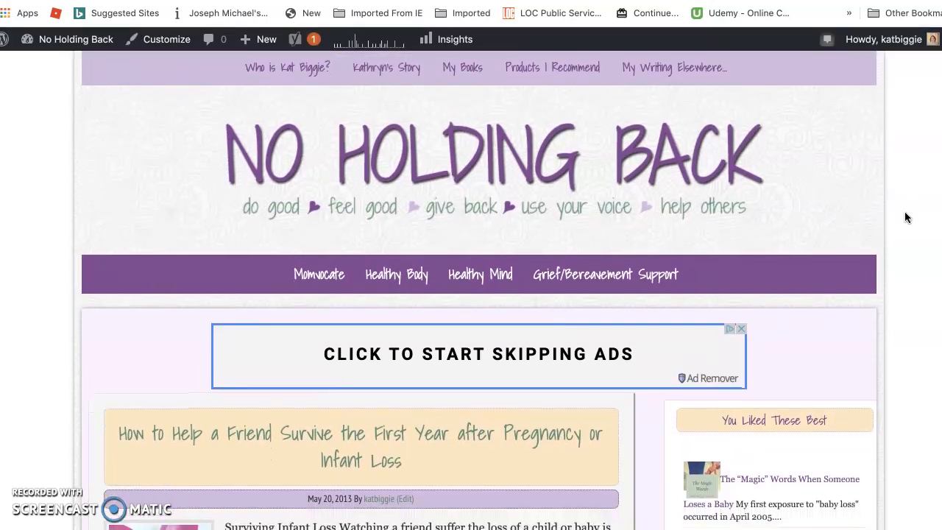
Step: Examine the blog homepage's recent posts and its sidebar widgets for popular posts, email signup, Facebook, Twitter and Instagram
{"action": "scroll", "coordinate": [905, 213], "scroll_direction": "down", "scroll_amount": 10}
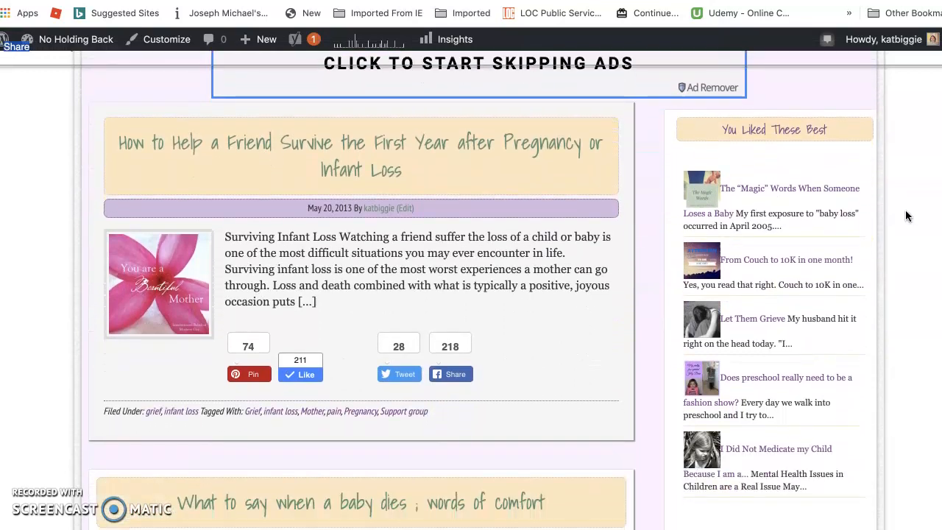
{"action": "scroll", "coordinate": [907, 216], "scroll_direction": "down", "scroll_amount": 2}
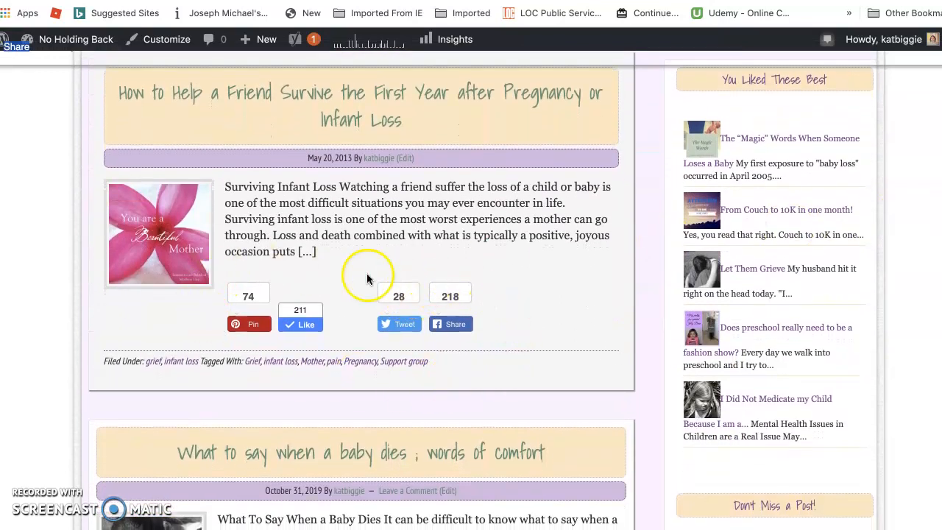
{"action": "scroll", "coordinate": [859, 410], "scroll_direction": "down", "scroll_amount": 5}
{"action": "scroll", "coordinate": [857, 411], "scroll_direction": "down", "scroll_amount": 13}
{"action": "scroll", "coordinate": [866, 414], "scroll_direction": "down", "scroll_amount": 7}
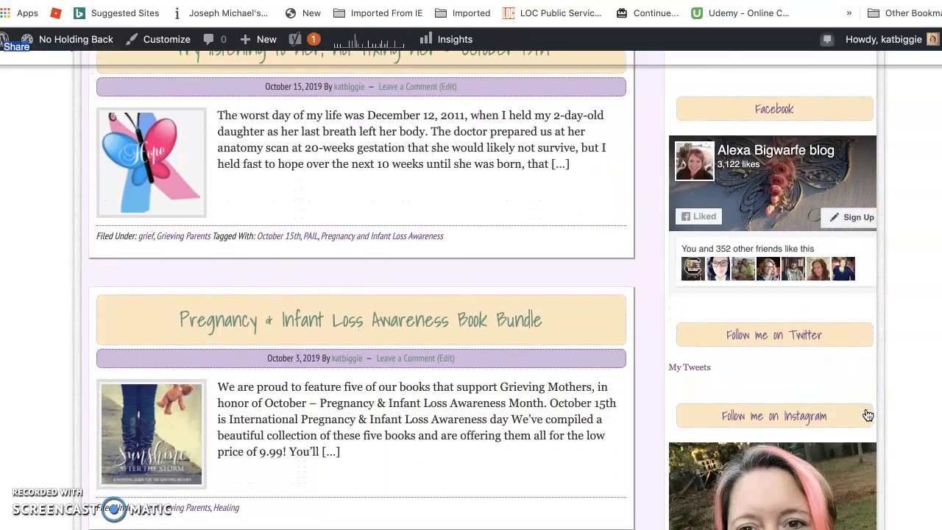
{"action": "scroll", "coordinate": [866, 415], "scroll_direction": "down", "scroll_amount": 1}
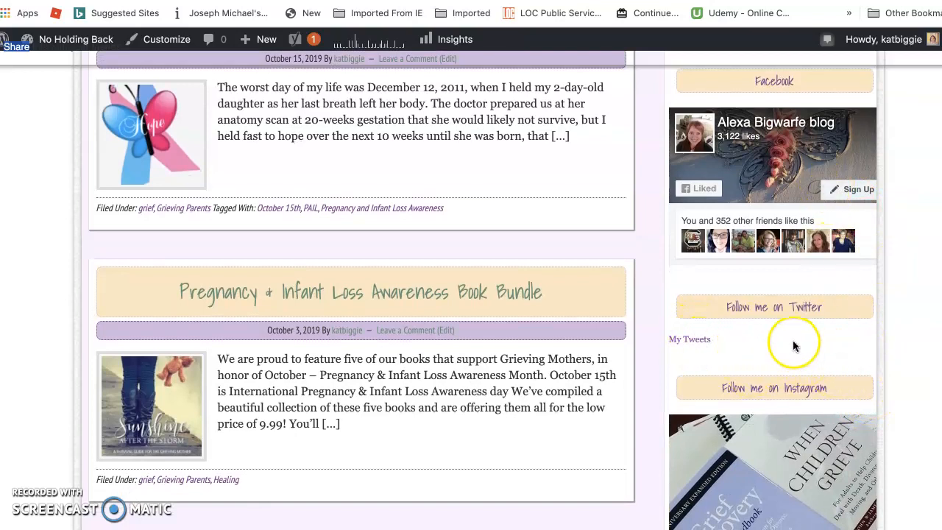
{"action": "scroll", "coordinate": [793, 344], "scroll_direction": "down", "scroll_amount": 1}
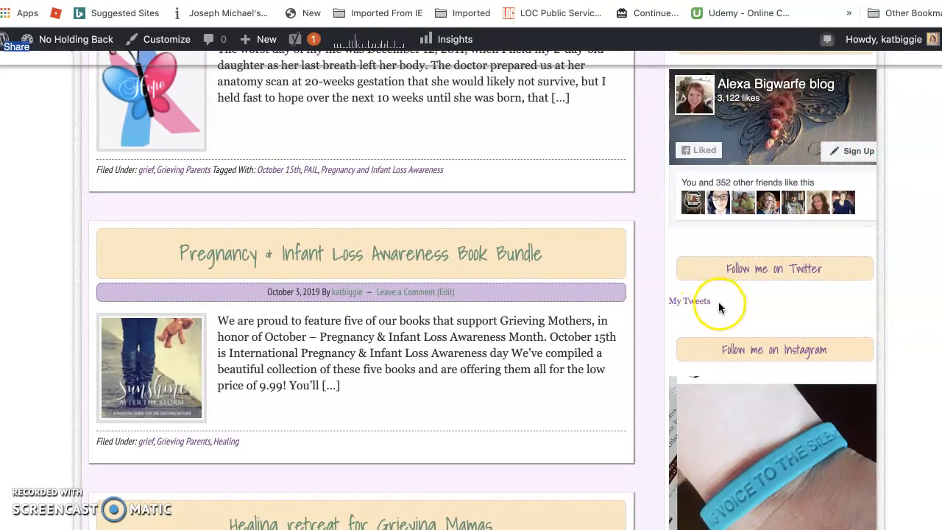
{"action": "scroll", "coordinate": [824, 316], "scroll_direction": "down", "scroll_amount": 5}
{"action": "scroll", "coordinate": [827, 331], "scroll_direction": "down", "scroll_amount": 3}
{"action": "scroll", "coordinate": [831, 328], "scroll_direction": "down", "scroll_amount": 2}
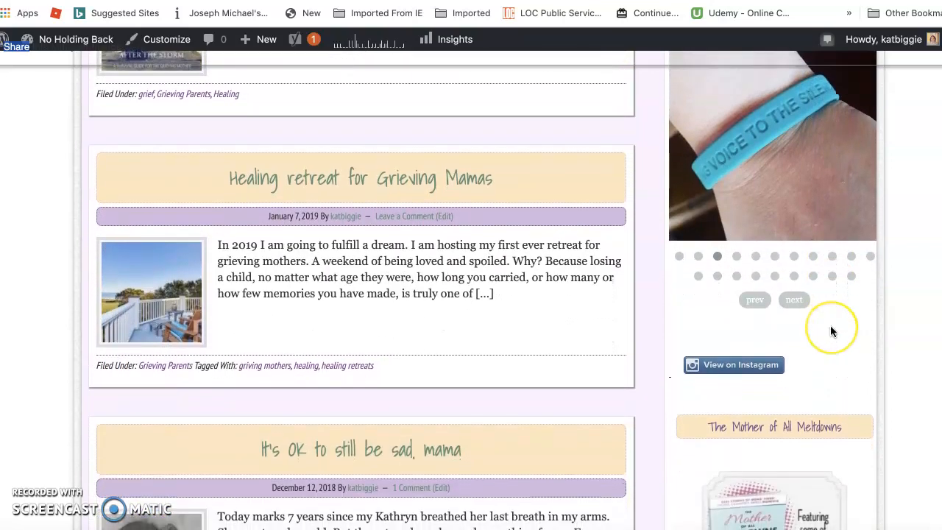
{"action": "scroll", "coordinate": [830, 328], "scroll_direction": "down", "scroll_amount": 2}
{"action": "scroll", "coordinate": [830, 326], "scroll_direction": "down", "scroll_amount": 3}
{"action": "scroll", "coordinate": [834, 326], "scroll_direction": "up", "scroll_amount": 10}
{"action": "scroll", "coordinate": [836, 328], "scroll_direction": "up", "scroll_amount": 15}
{"action": "left_click", "coordinate": [685, 255]}
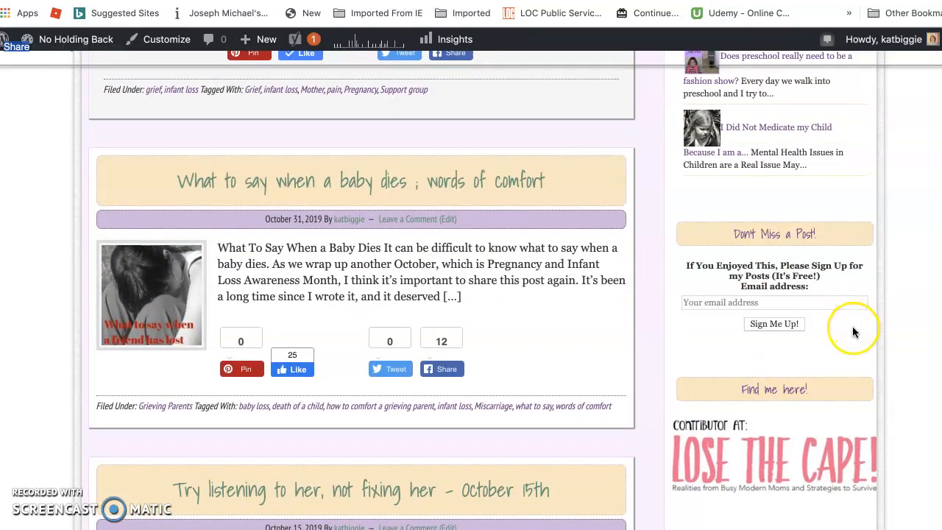
Step: Examine the sidebar from the email signup form to the Instagram slideshow and return to the page header
{"action": "scroll", "coordinate": [852, 325], "scroll_direction": "down", "scroll_amount": 1}
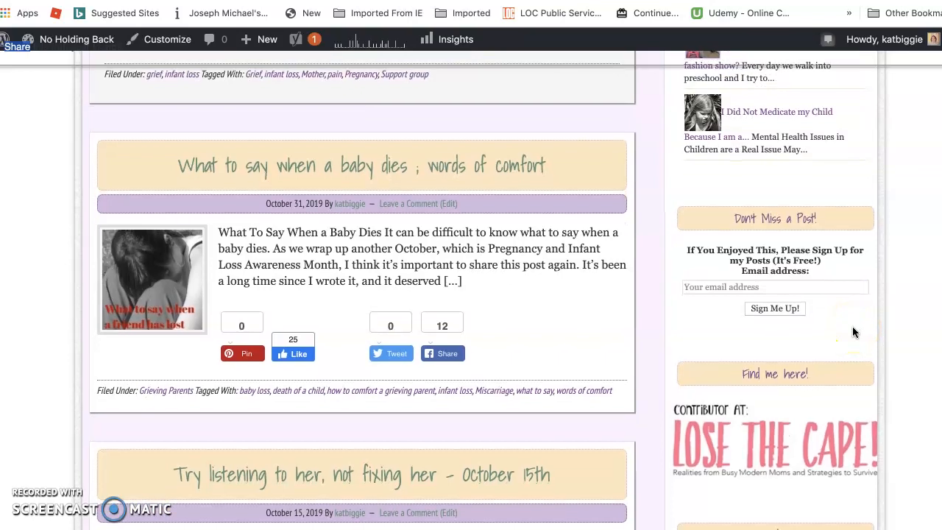
{"action": "scroll", "coordinate": [853, 331], "scroll_direction": "down", "scroll_amount": 4}
{"action": "scroll", "coordinate": [853, 331], "scroll_direction": "down", "scroll_amount": 6}
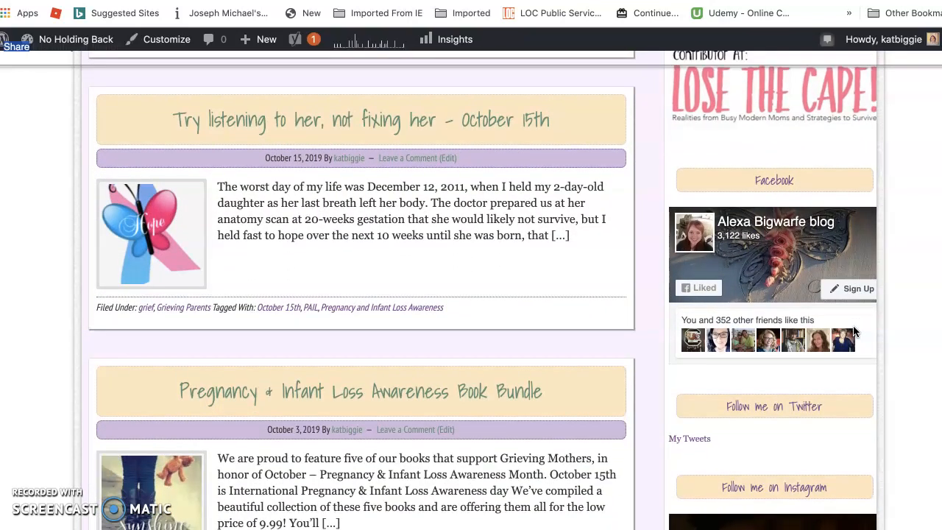
{"action": "scroll", "coordinate": [853, 331], "scroll_direction": "down", "scroll_amount": 3}
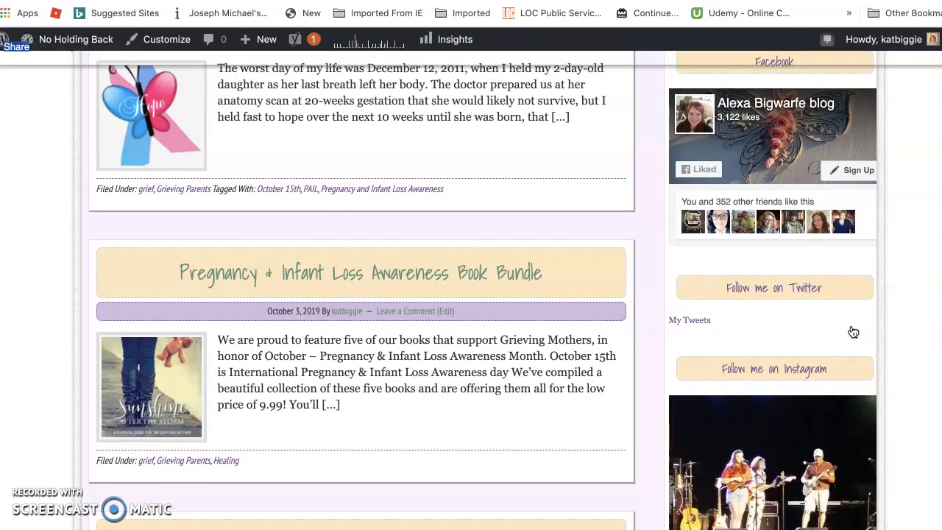
{"action": "scroll", "coordinate": [849, 331], "scroll_direction": "down", "scroll_amount": 7}
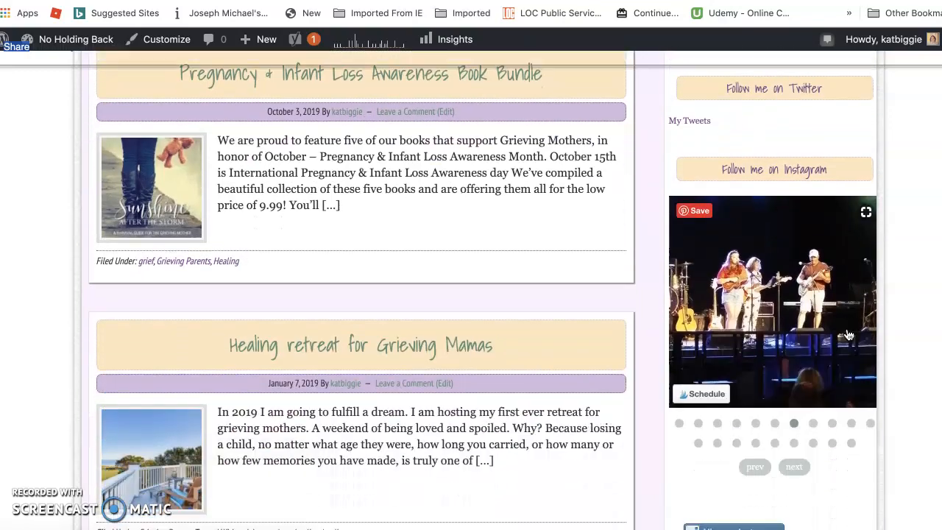
{"action": "scroll", "coordinate": [595, 333], "scroll_direction": "down", "scroll_amount": 6}
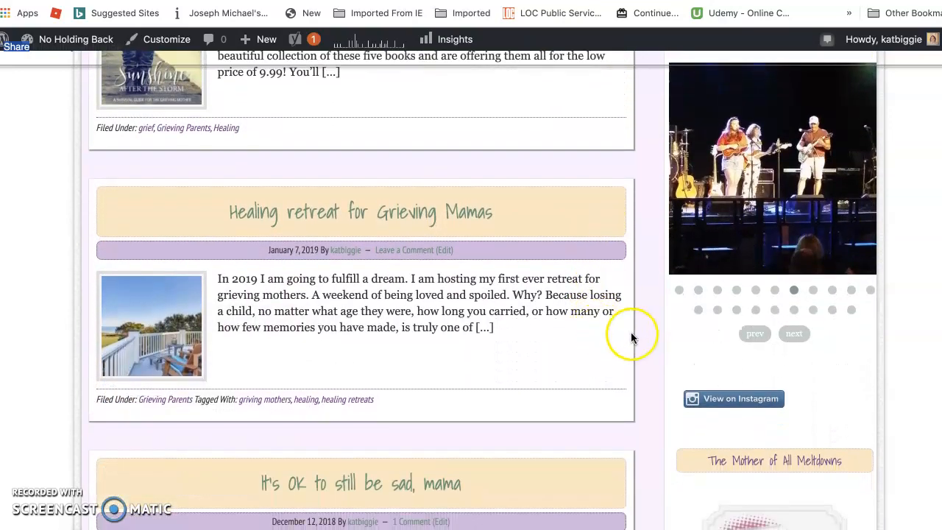
{"action": "scroll", "coordinate": [628, 336], "scroll_direction": "up", "scroll_amount": 8}
{"action": "scroll", "coordinate": [621, 334], "scroll_direction": "up", "scroll_amount": 20}
{"action": "scroll", "coordinate": [620, 339], "scroll_direction": "up", "scroll_amount": 15}
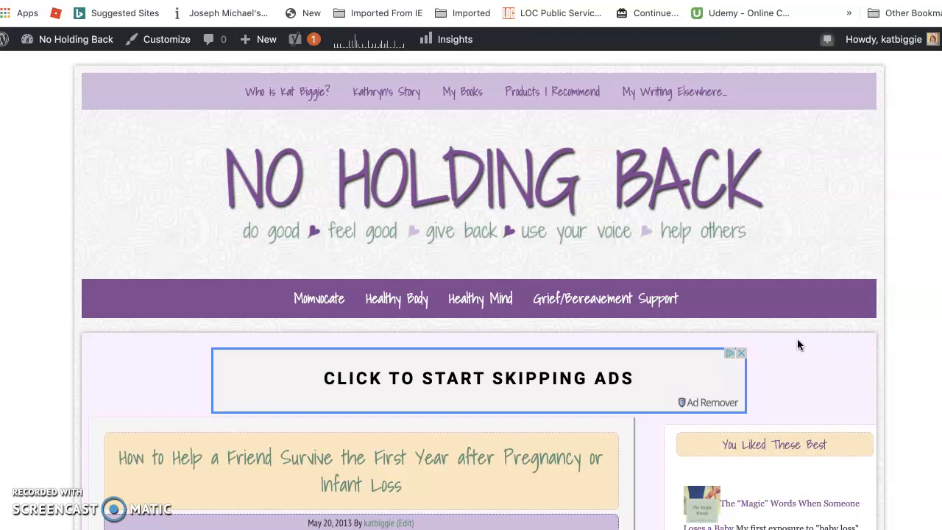
Step: Look through the homepage's post excerpts and sidebar as far as the tag cloud and blogger badges, and return to the header
{"action": "scroll", "coordinate": [797, 340], "scroll_direction": "down", "scroll_amount": 2}
{"action": "scroll", "coordinate": [796, 344], "scroll_direction": "up", "scroll_amount": 1}
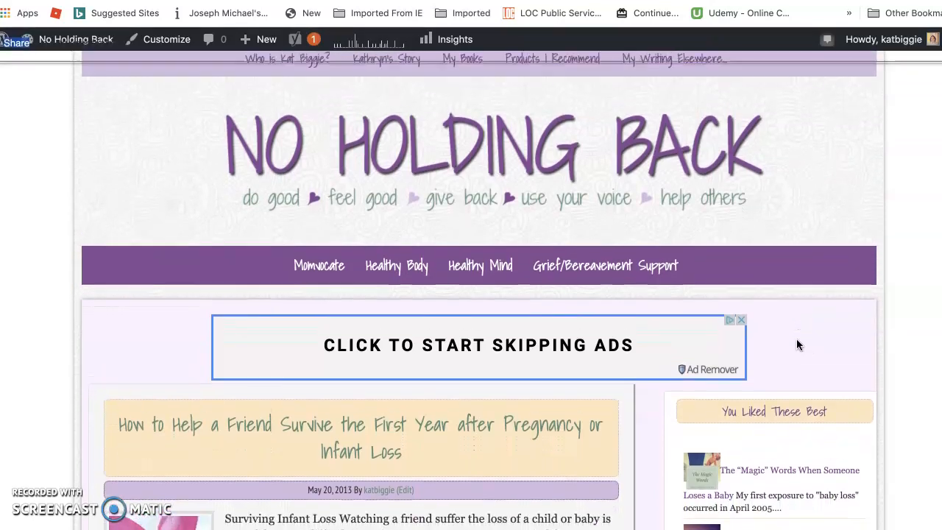
{"action": "scroll", "coordinate": [795, 344], "scroll_direction": "down", "scroll_amount": 2}
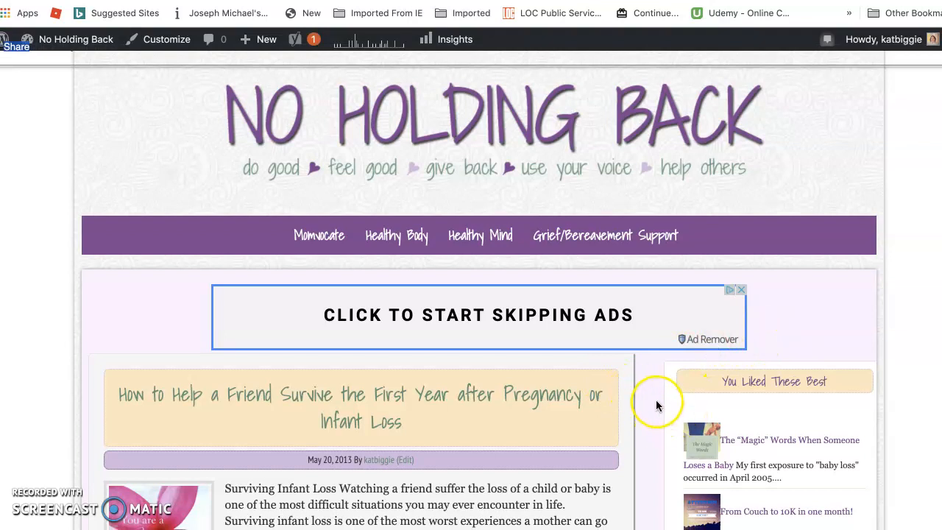
{"action": "scroll", "coordinate": [656, 404], "scroll_direction": "down", "scroll_amount": 7}
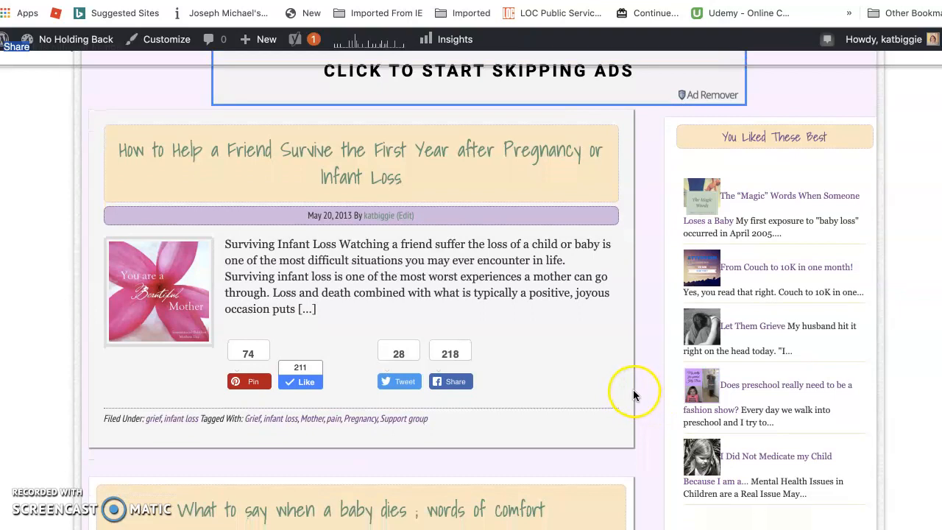
{"action": "scroll", "coordinate": [623, 381], "scroll_direction": "down", "scroll_amount": 4}
{"action": "scroll", "coordinate": [620, 378], "scroll_direction": "down", "scroll_amount": 5}
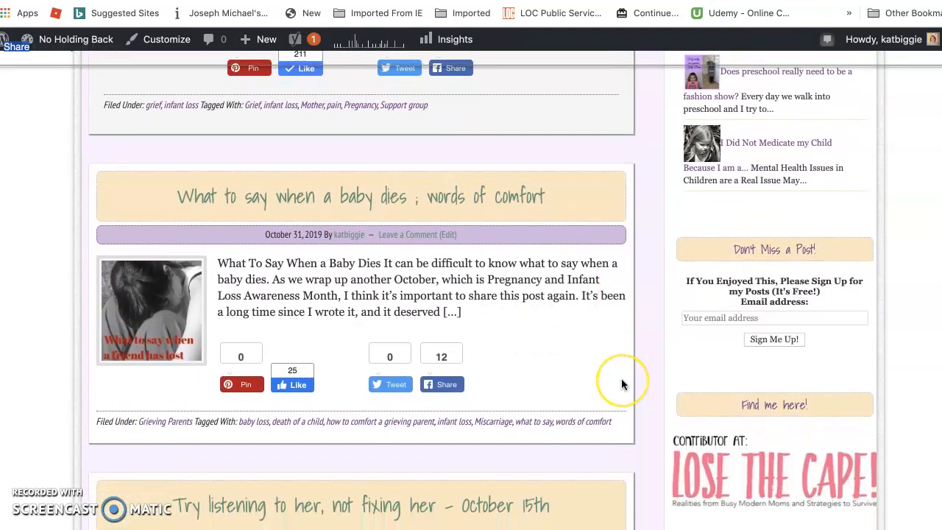
{"action": "scroll", "coordinate": [621, 378], "scroll_direction": "down", "scroll_amount": 11}
{"action": "scroll", "coordinate": [621, 383], "scroll_direction": "down", "scroll_amount": 2}
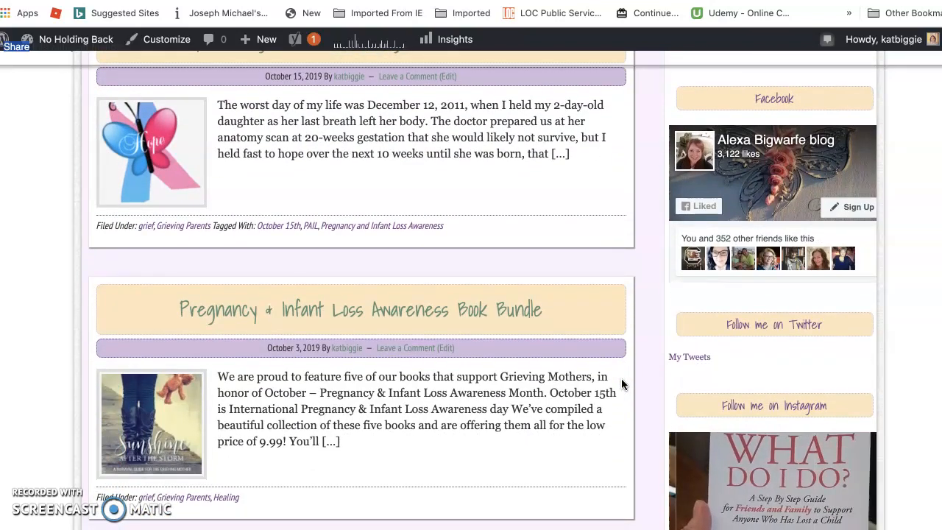
{"action": "scroll", "coordinate": [611, 378], "scroll_direction": "down", "scroll_amount": 2}
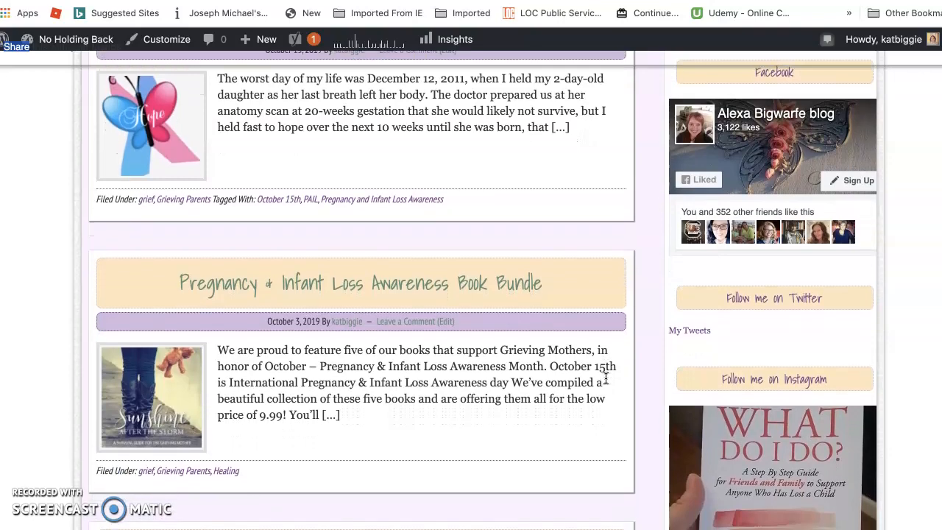
{"action": "scroll", "coordinate": [605, 378], "scroll_direction": "down", "scroll_amount": 8}
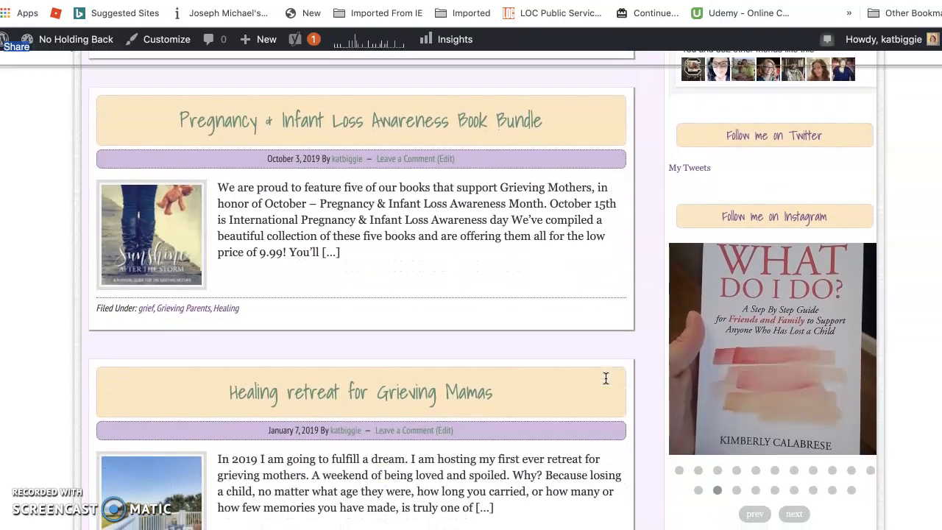
{"action": "scroll", "coordinate": [608, 382], "scroll_direction": "down", "scroll_amount": 9}
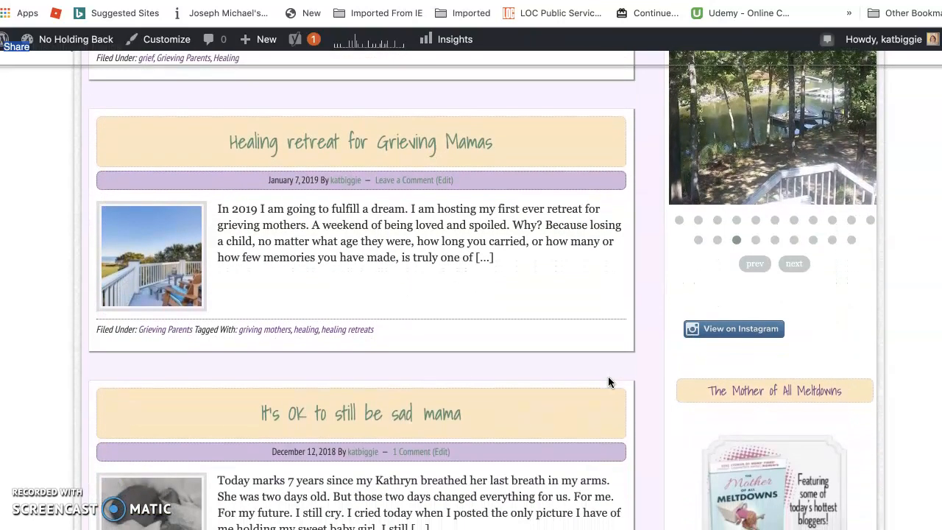
{"action": "scroll", "coordinate": [608, 379], "scroll_direction": "down", "scroll_amount": 5}
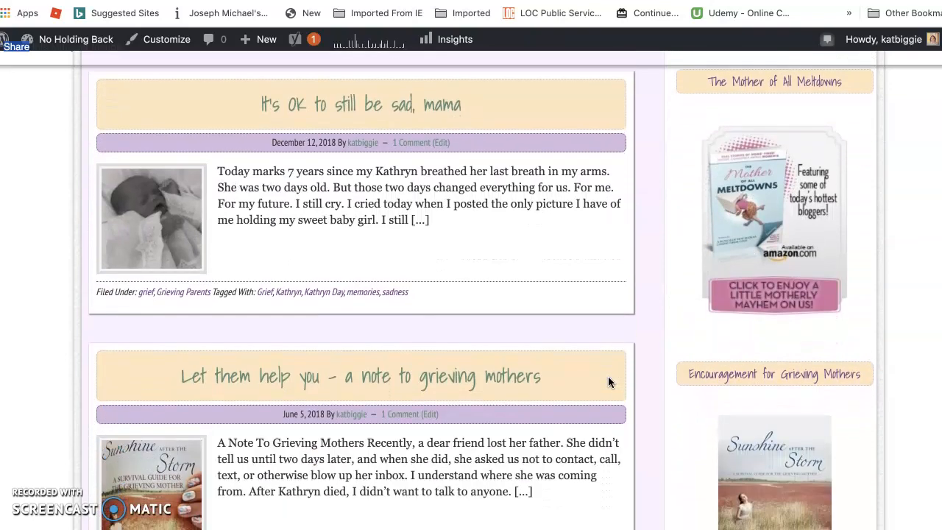
{"action": "scroll", "coordinate": [603, 378], "scroll_direction": "down", "scroll_amount": 7}
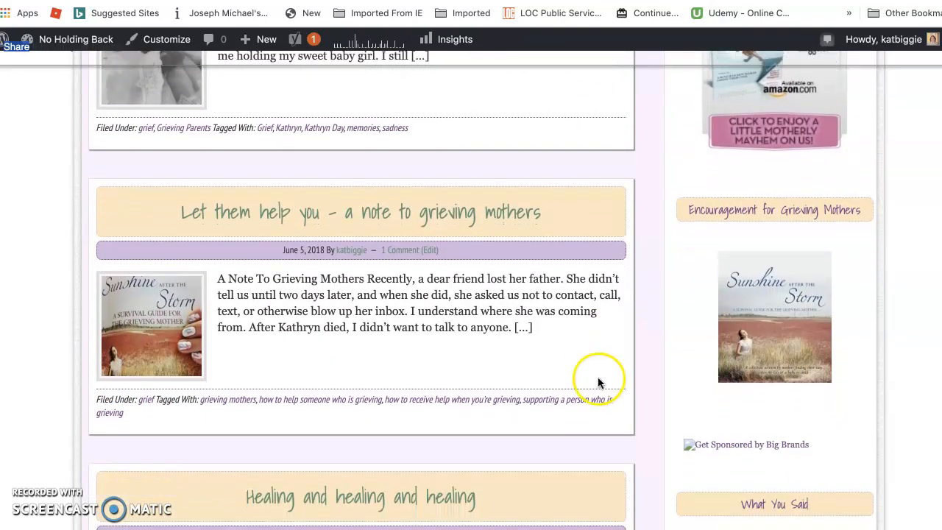
{"action": "scroll", "coordinate": [594, 381], "scroll_direction": "down", "scroll_amount": 12}
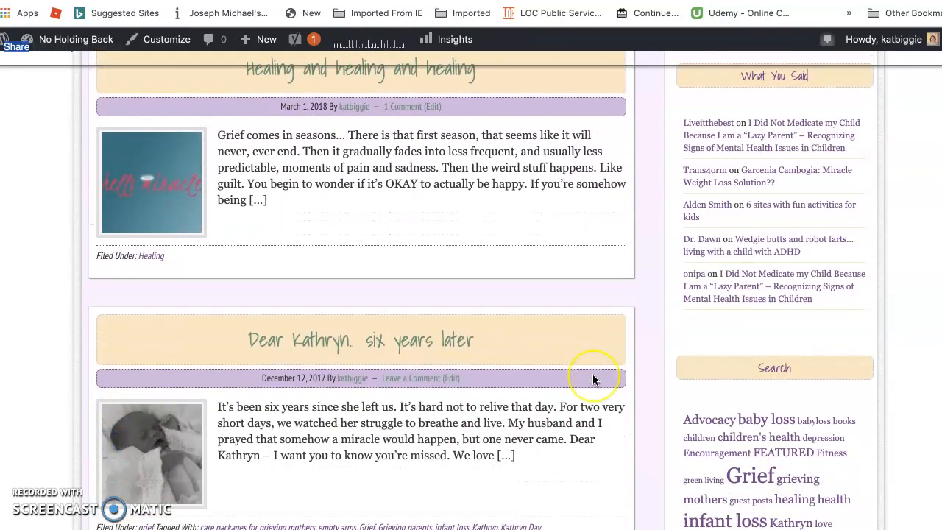
{"action": "scroll", "coordinate": [593, 379], "scroll_direction": "down", "scroll_amount": 12}
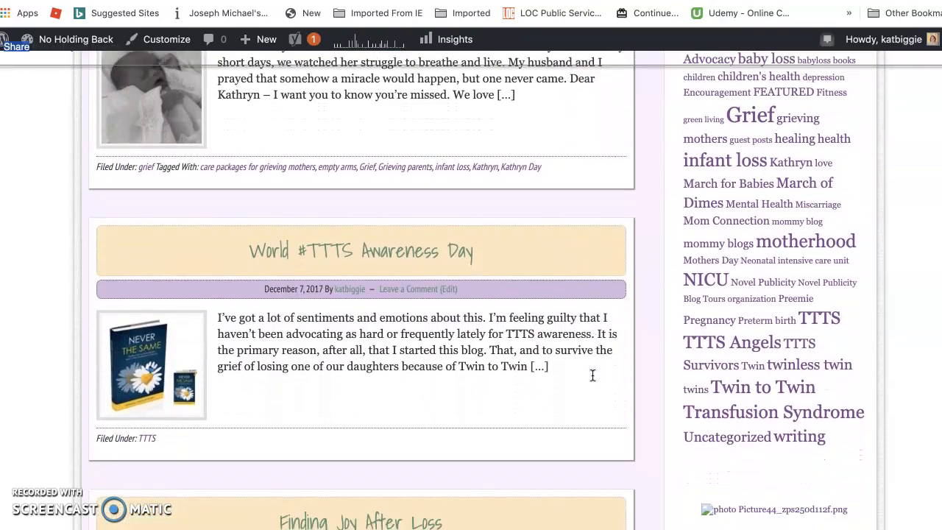
{"action": "scroll", "coordinate": [591, 379], "scroll_direction": "down", "scroll_amount": 1}
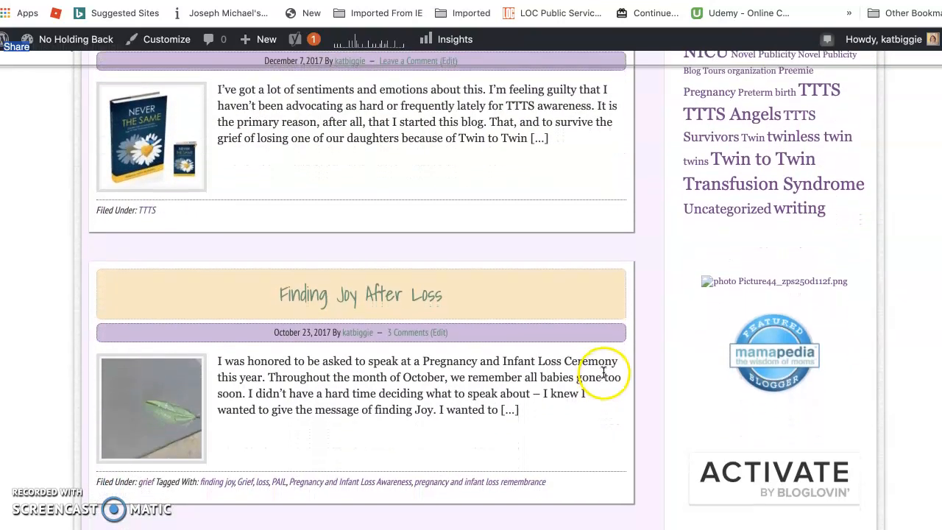
{"action": "scroll", "coordinate": [591, 372], "scroll_direction": "up", "scroll_amount": 20}
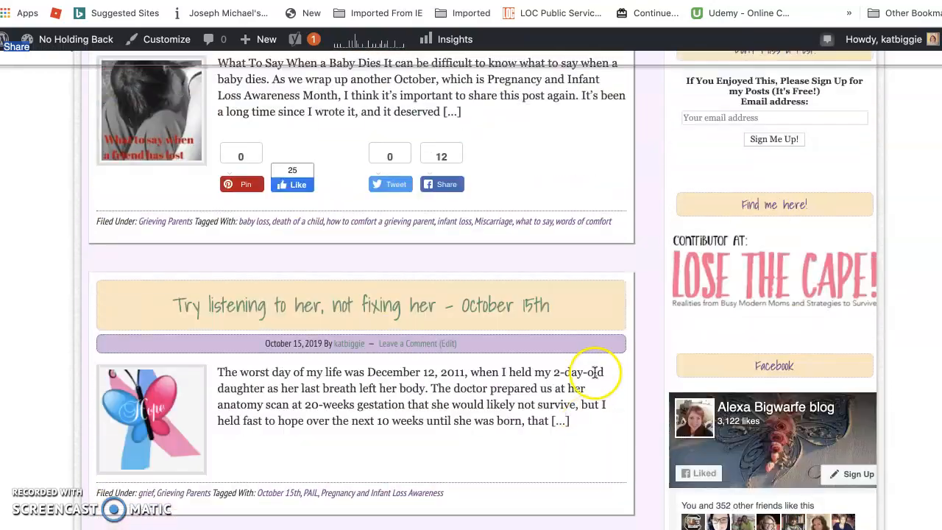
{"action": "scroll", "coordinate": [612, 291], "scroll_direction": "up", "scroll_amount": 2}
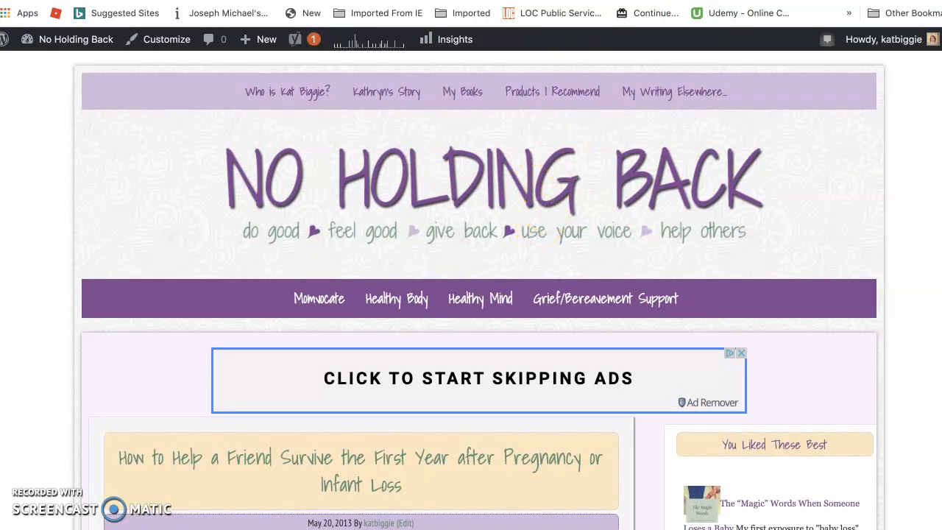
Step: Switch to the site's WordPress dashboard and open the page for adding new plugins
{"action": "left_click", "coordinate": [549, 1]}
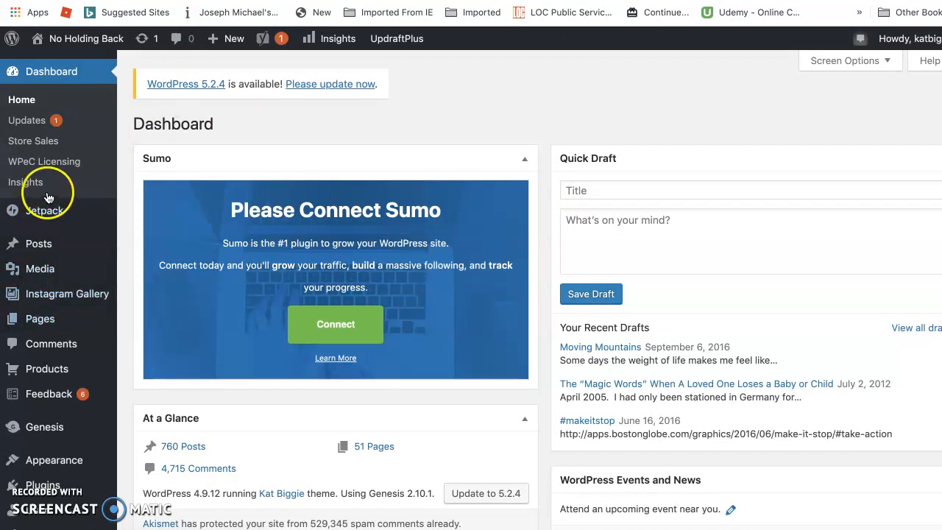
{"action": "scroll", "coordinate": [63, 368], "scroll_direction": "down", "scroll_amount": 4}
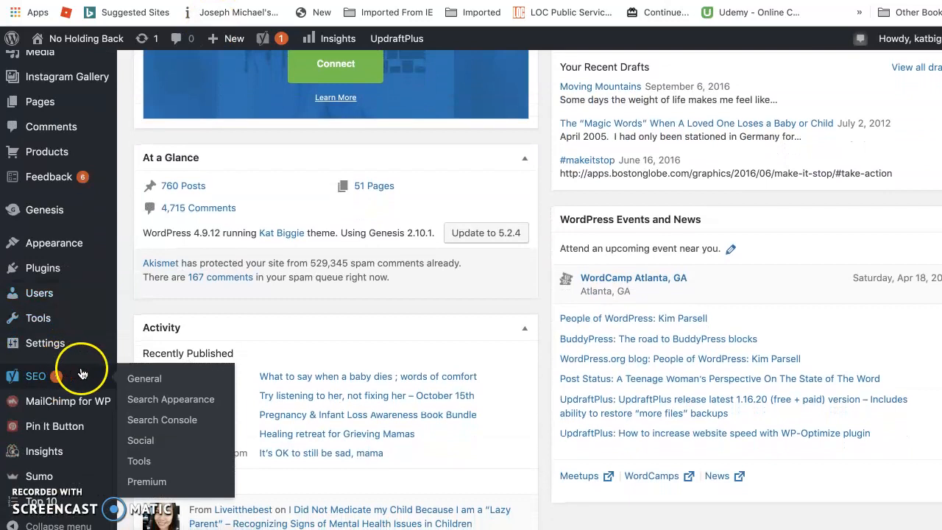
{"action": "mouse_move", "coordinate": [53, 272]}
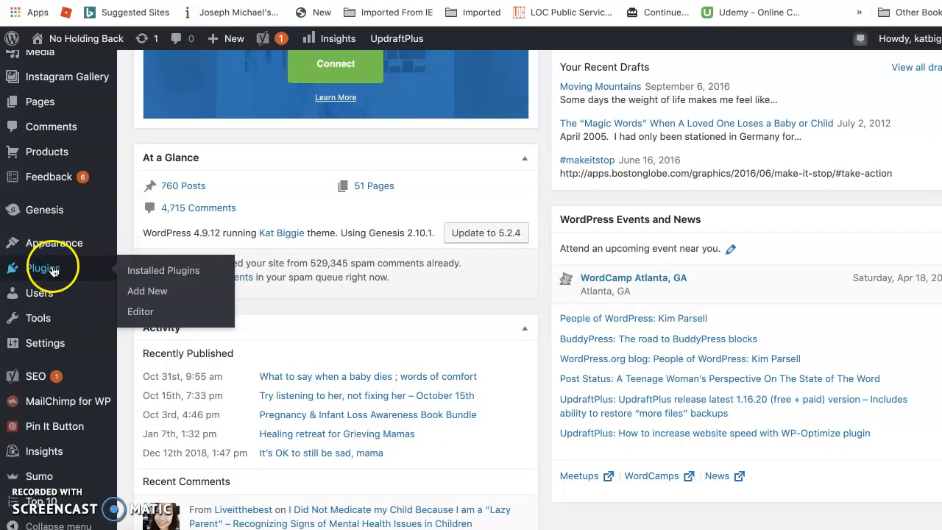
{"action": "left_click", "coordinate": [166, 272]}
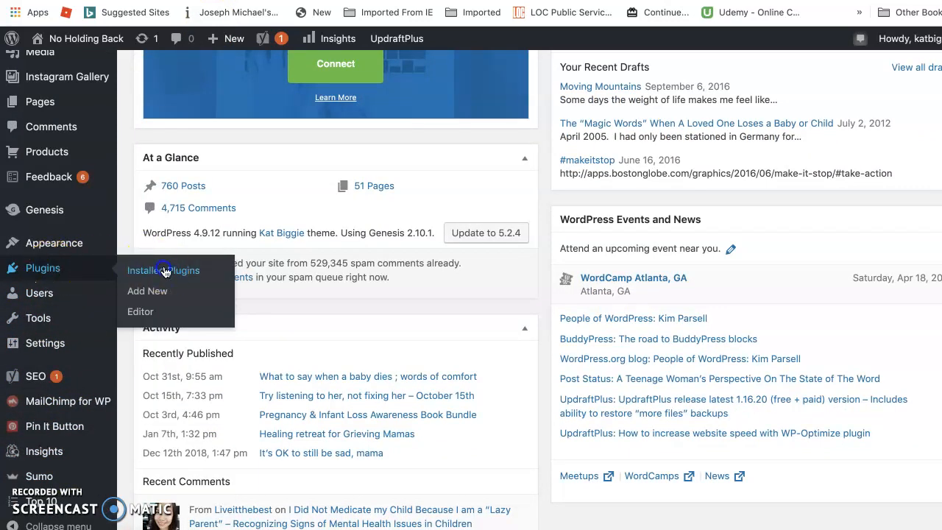
{"action": "scroll", "coordinate": [353, 297], "scroll_direction": "down", "scroll_amount": 1}
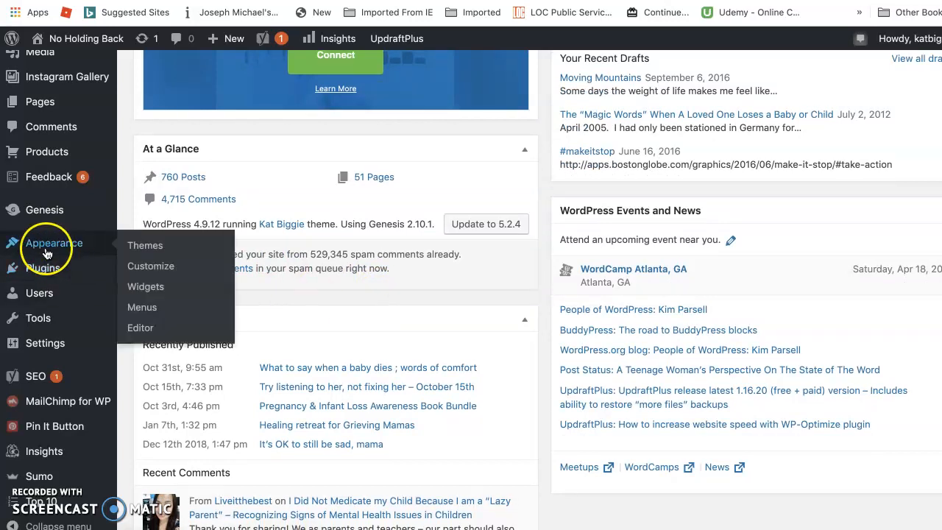
{"action": "mouse_move", "coordinate": [55, 265]}
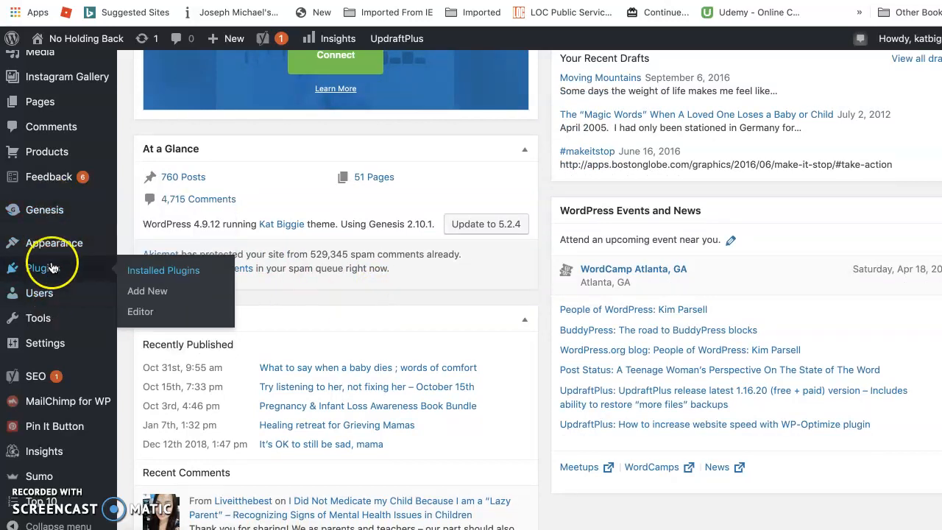
{"action": "left_click", "coordinate": [158, 292]}
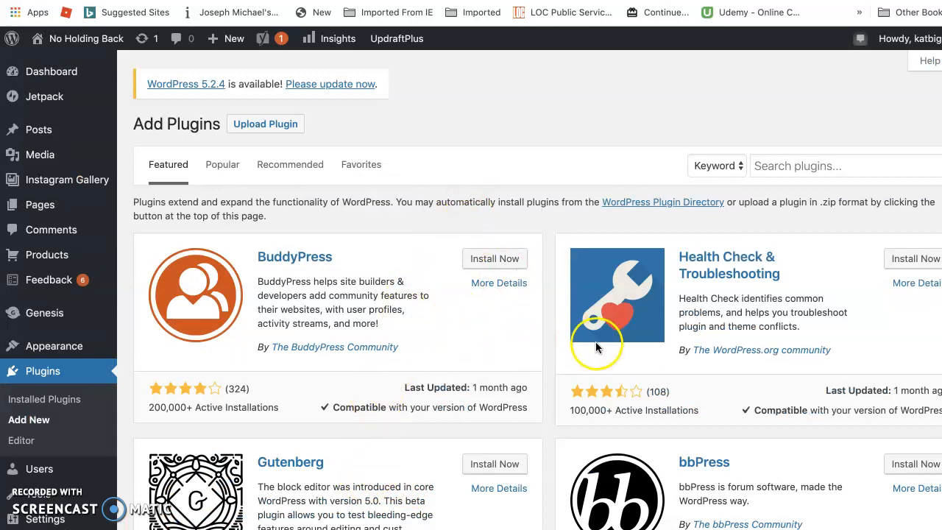
Step: Look through the featured plugins and search the plugin directory for "Jetpack"
{"action": "scroll", "coordinate": [595, 341], "scroll_direction": "down", "scroll_amount": 5}
{"action": "scroll", "coordinate": [532, 339], "scroll_direction": "down", "scroll_amount": 6}
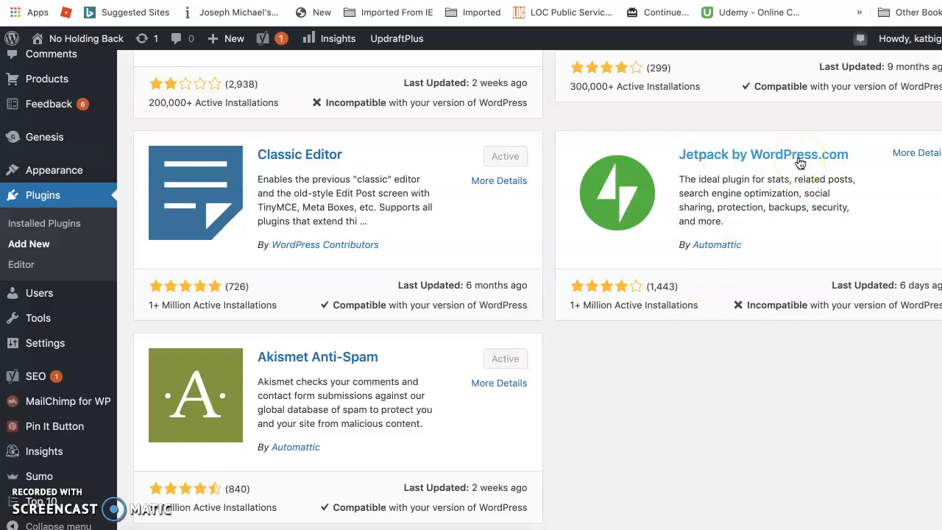
{"action": "scroll", "coordinate": [785, 208], "scroll_direction": "up", "scroll_amount": 1}
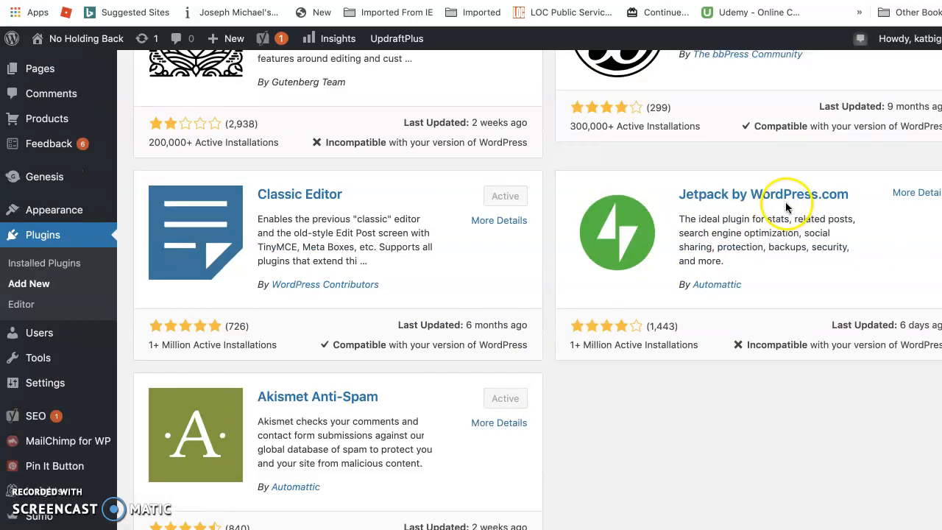
{"action": "scroll", "coordinate": [785, 204], "scroll_direction": "up", "scroll_amount": 6}
{"action": "left_click", "coordinate": [778, 161]}
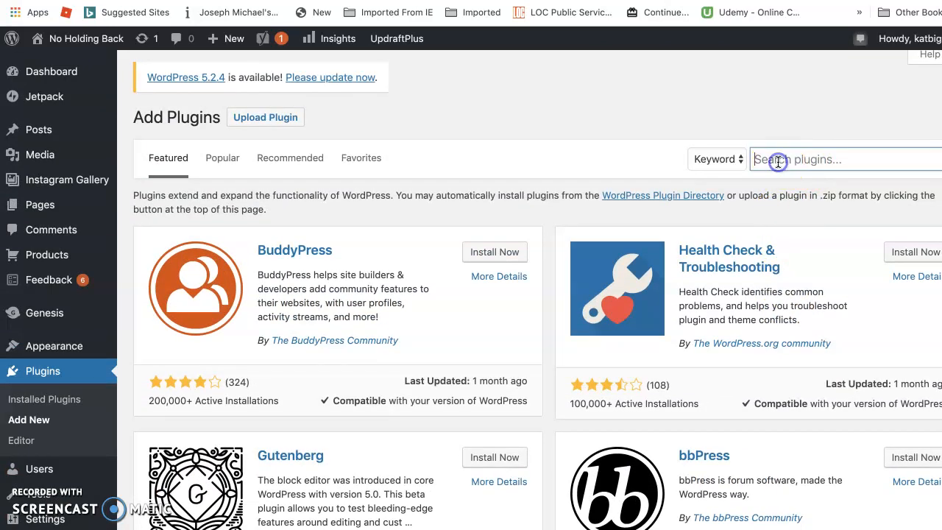
{"action": "left_click", "coordinate": [735, 159]}
{"action": "left_click", "coordinate": [780, 161]}
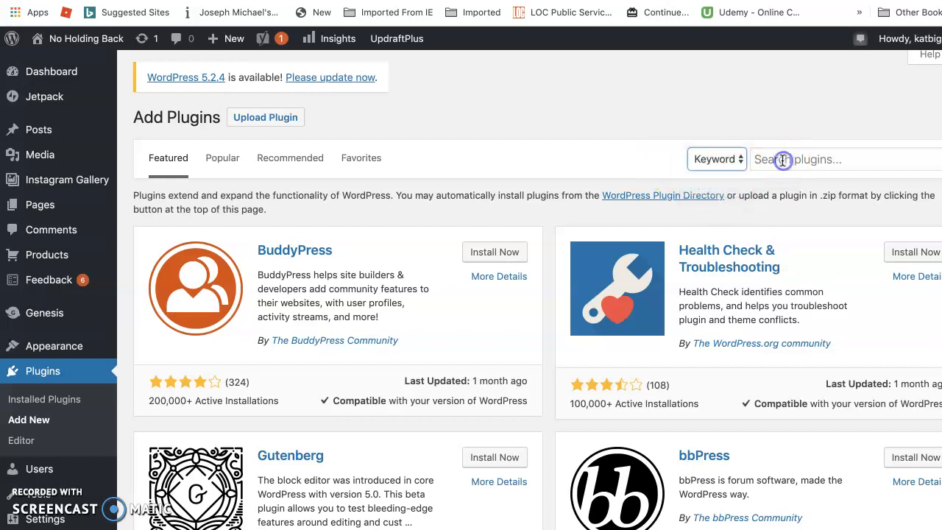
{"action": "left_click", "coordinate": [781, 159]}
{"action": "type", "text": "Jetpack"}
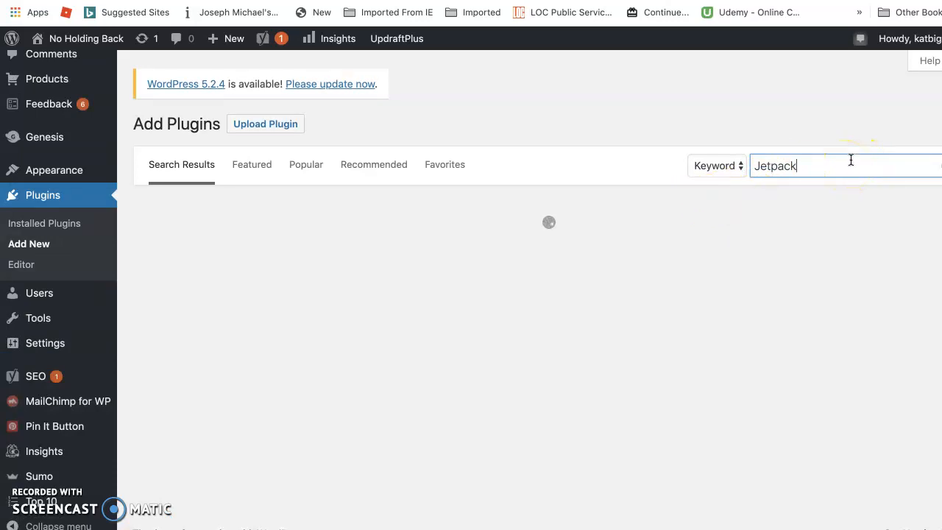
Step: Clear the plugin search term, look through the listed plugins including Jetpack by WordPress.com, and request the featured plugins
{"action": "left_click_drag", "start_coordinate": [819, 168], "coordinate": [725, 166]}
{"action": "key", "text": "BackSpace"}
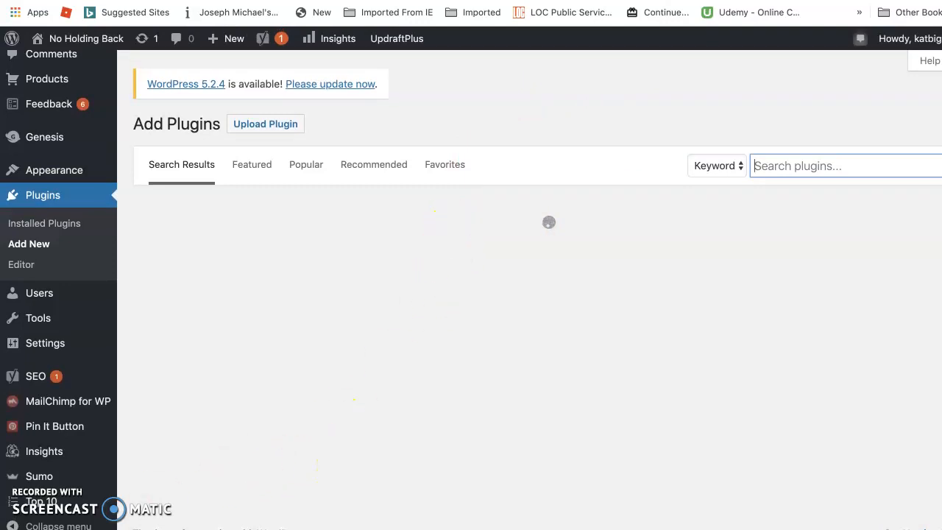
{"action": "scroll", "coordinate": [375, 474], "scroll_direction": "down", "scroll_amount": 2}
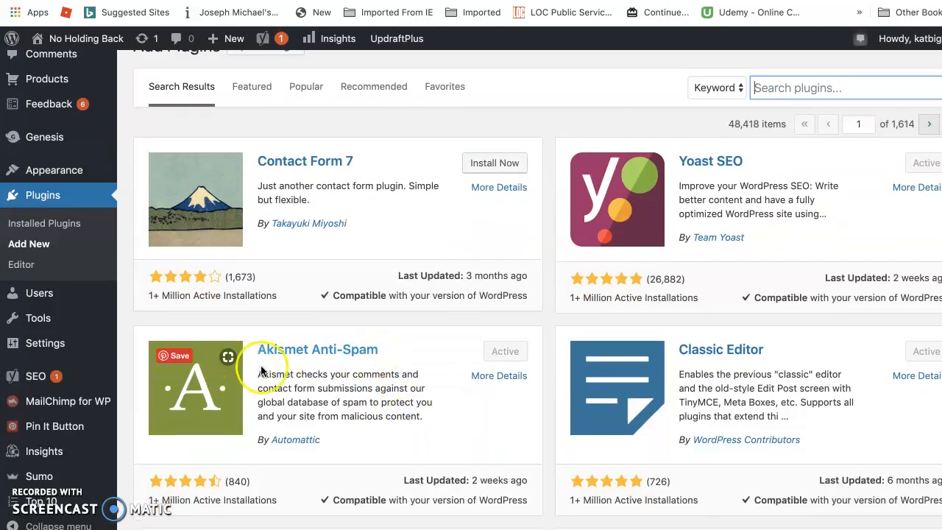
{"action": "scroll", "coordinate": [412, 375], "scroll_direction": "up", "scroll_amount": 1}
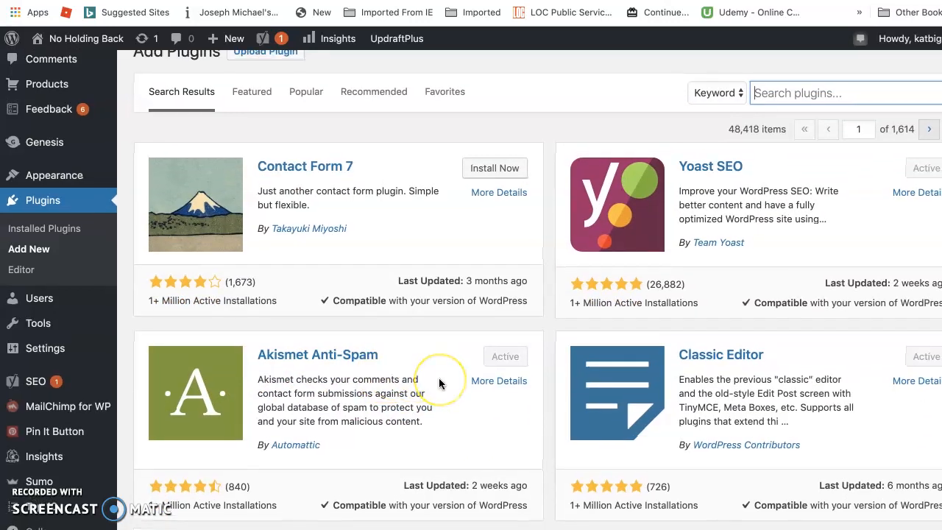
{"action": "scroll", "coordinate": [439, 383], "scroll_direction": "up", "scroll_amount": 1}
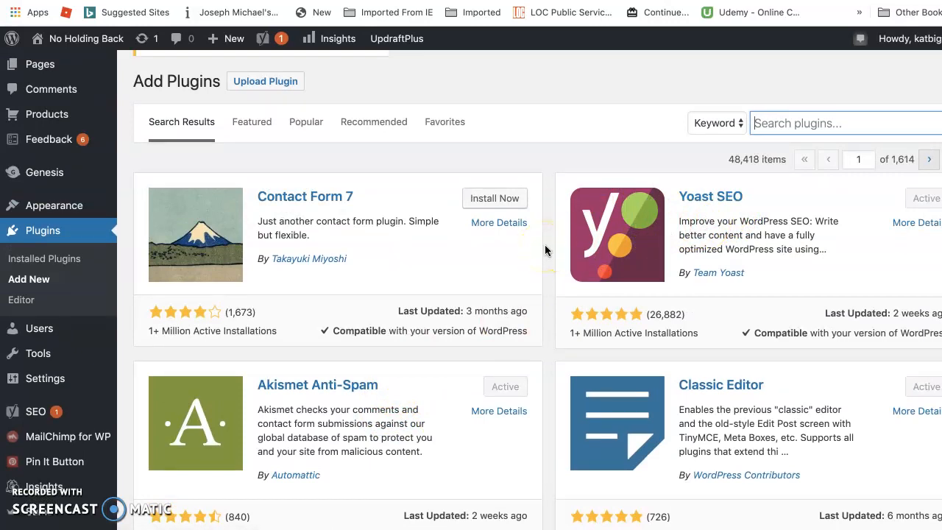
{"action": "scroll", "coordinate": [494, 267], "scroll_direction": "down", "scroll_amount": 5}
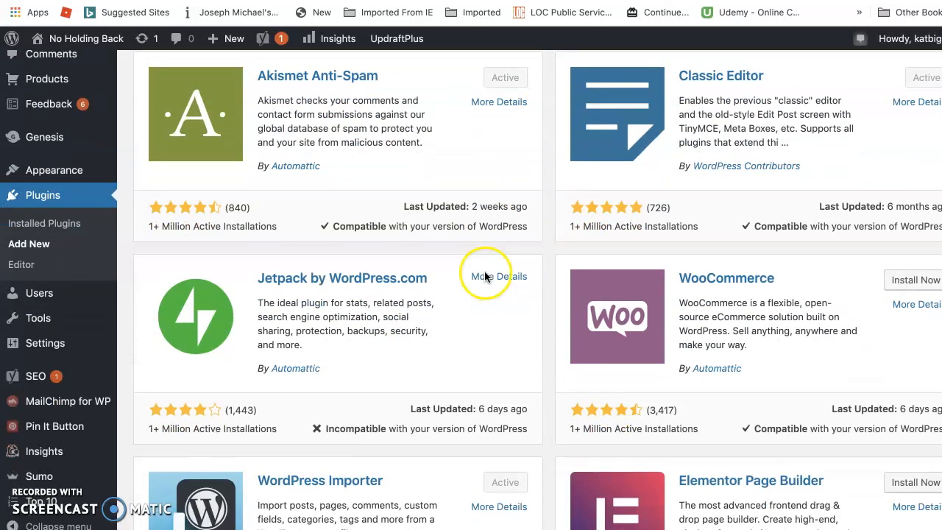
{"action": "scroll", "coordinate": [484, 276], "scroll_direction": "down", "scroll_amount": 2}
{"action": "scroll", "coordinate": [483, 273], "scroll_direction": "up", "scroll_amount": 8}
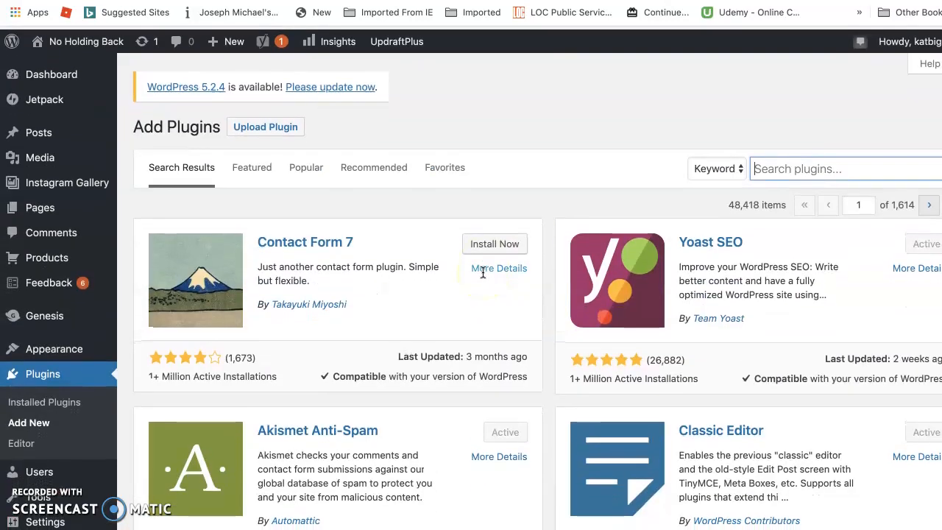
{"action": "left_click", "coordinate": [250, 165]}
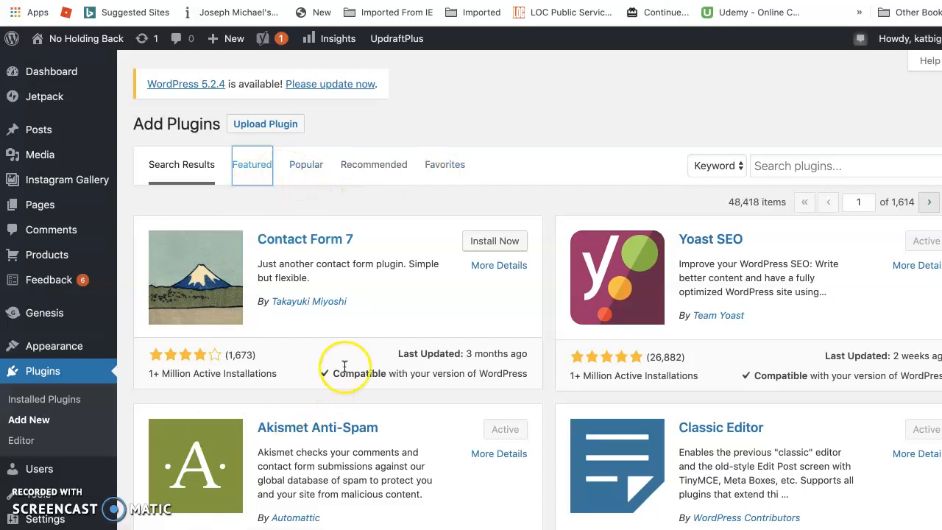
{"action": "scroll", "coordinate": [356, 358], "scroll_direction": "down", "scroll_amount": 1}
{"action": "scroll", "coordinate": [356, 361], "scroll_direction": "up", "scroll_amount": 1}
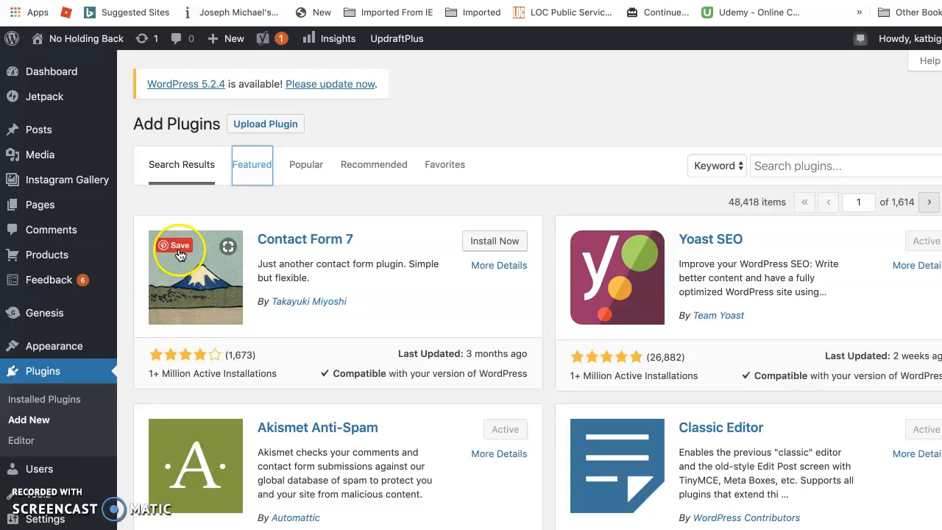
Step: Open the Jetpack dashboard, look through its security, performance and connections sections, and return to the site stats
{"action": "mouse_move", "coordinate": [44, 98]}
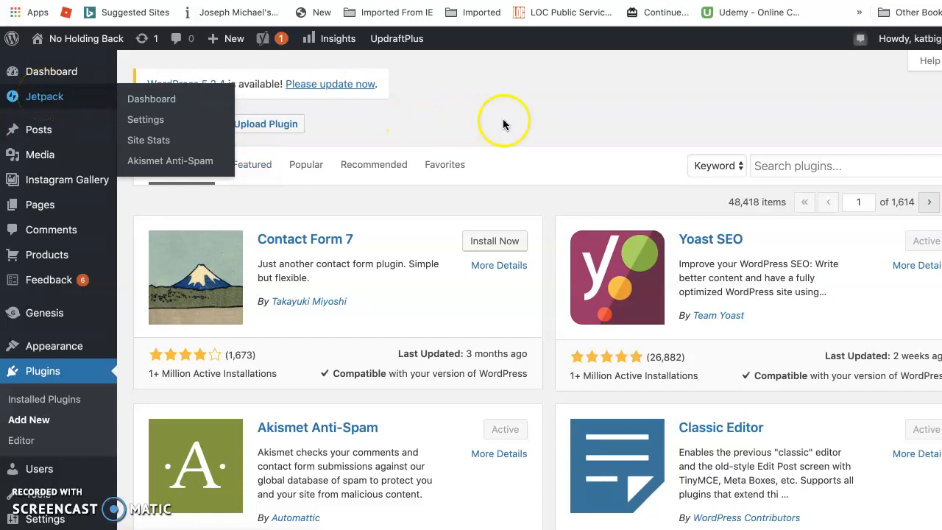
{"action": "scroll", "coordinate": [504, 120], "scroll_direction": "down", "scroll_amount": 1}
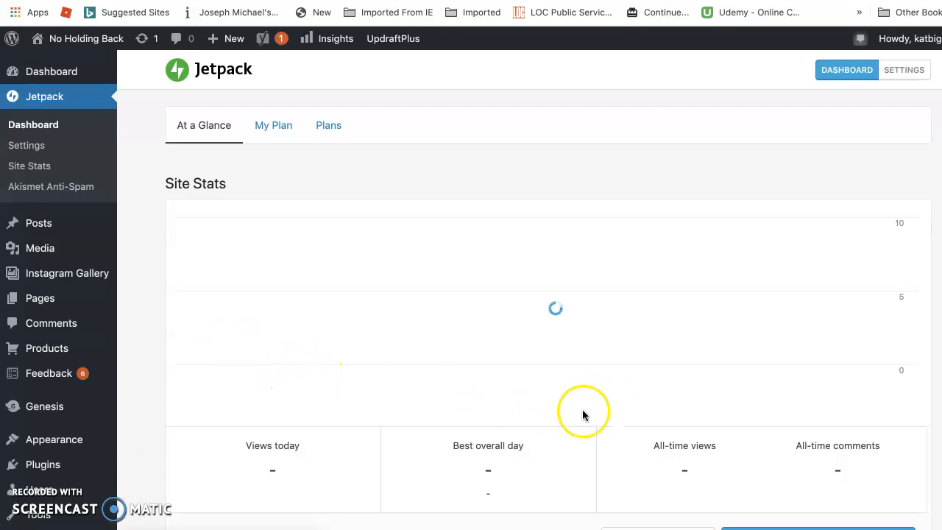
{"action": "scroll", "coordinate": [532, 395], "scroll_direction": "down", "scroll_amount": 6}
{"action": "scroll", "coordinate": [531, 397], "scroll_direction": "down", "scroll_amount": 3}
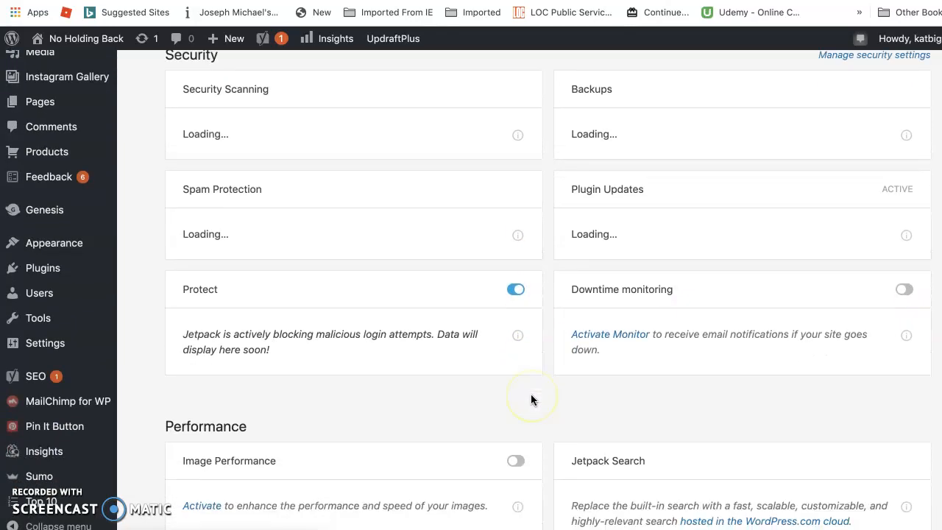
{"action": "scroll", "coordinate": [525, 398], "scroll_direction": "down", "scroll_amount": 8}
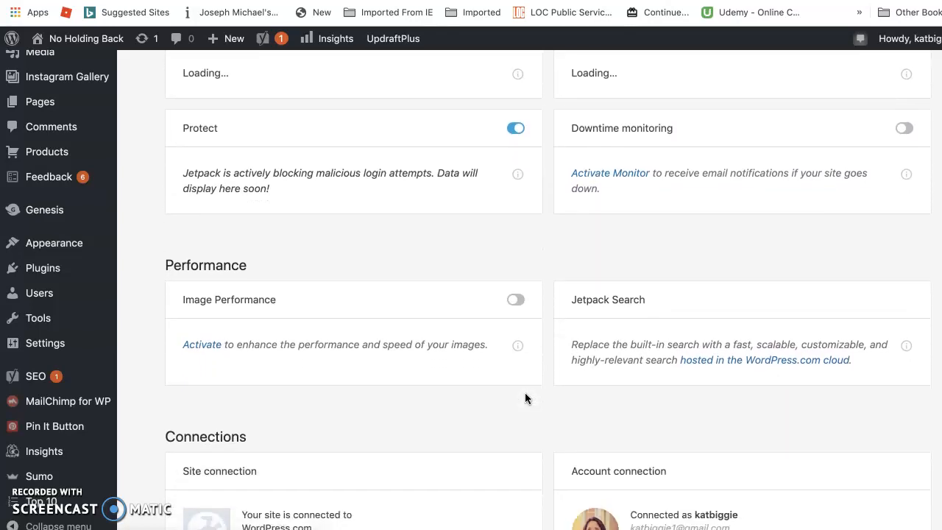
{"action": "scroll", "coordinate": [517, 393], "scroll_direction": "down", "scroll_amount": 3}
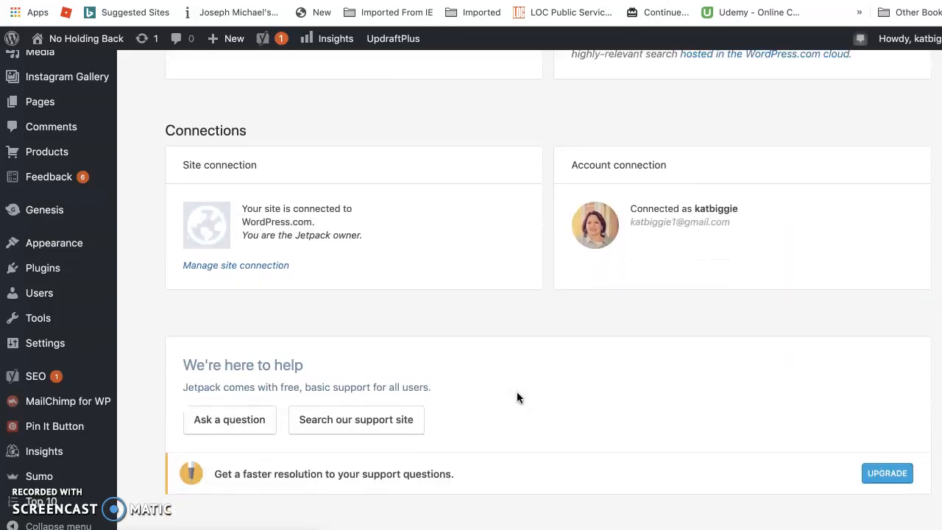
{"action": "scroll", "coordinate": [517, 397], "scroll_direction": "up", "scroll_amount": 2}
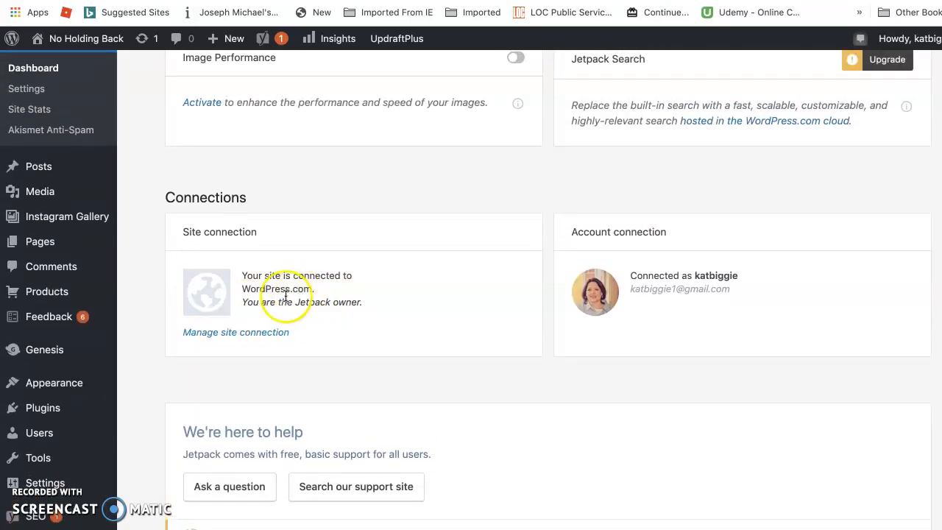
{"action": "scroll", "coordinate": [457, 312], "scroll_direction": "up", "scroll_amount": 7}
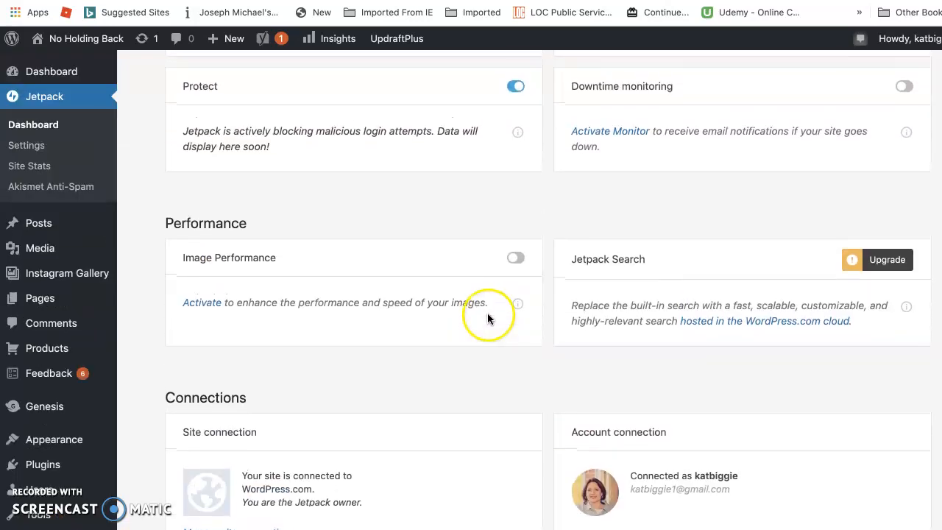
{"action": "scroll", "coordinate": [466, 311], "scroll_direction": "up", "scroll_amount": 6}
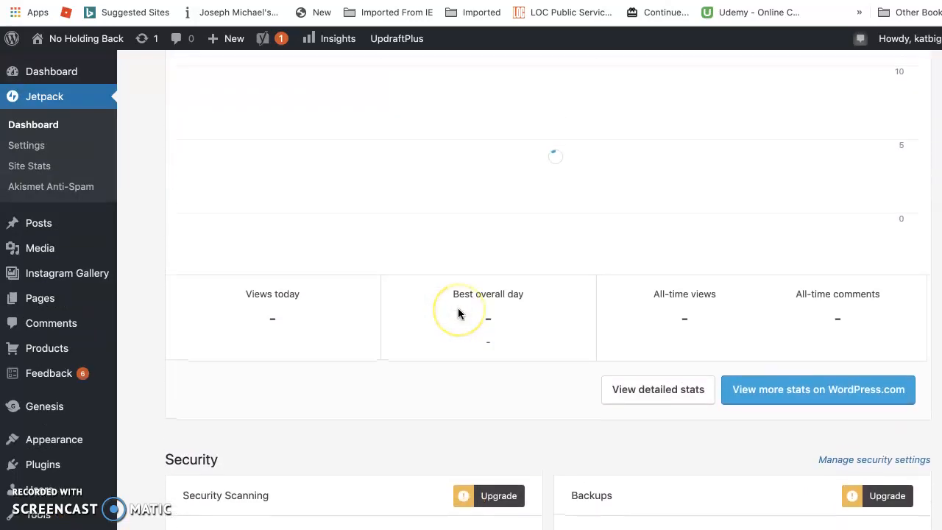
{"action": "left_click", "coordinate": [440, 277]}
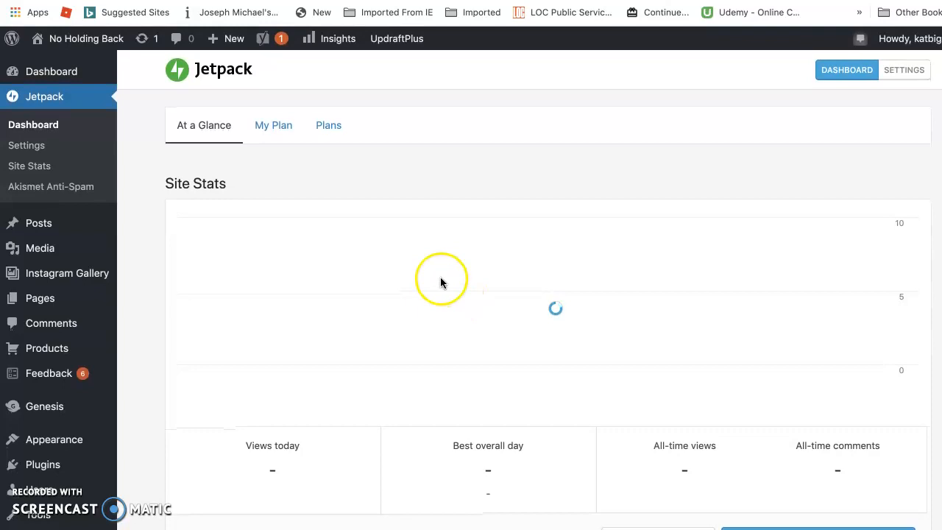
Step: Examine the Jetpack dashboard from the security cards to the support and mobile apps sections, and open Jetpack's settings
{"action": "scroll", "coordinate": [440, 278], "scroll_direction": "down", "scroll_amount": 4}
{"action": "scroll", "coordinate": [441, 281], "scroll_direction": "down", "scroll_amount": 5}
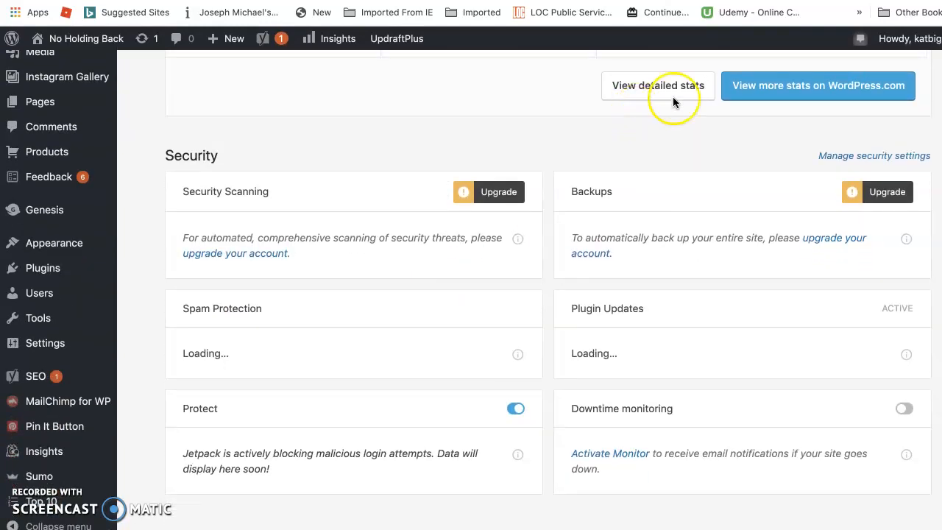
{"action": "scroll", "coordinate": [647, 137], "scroll_direction": "down", "scroll_amount": 1}
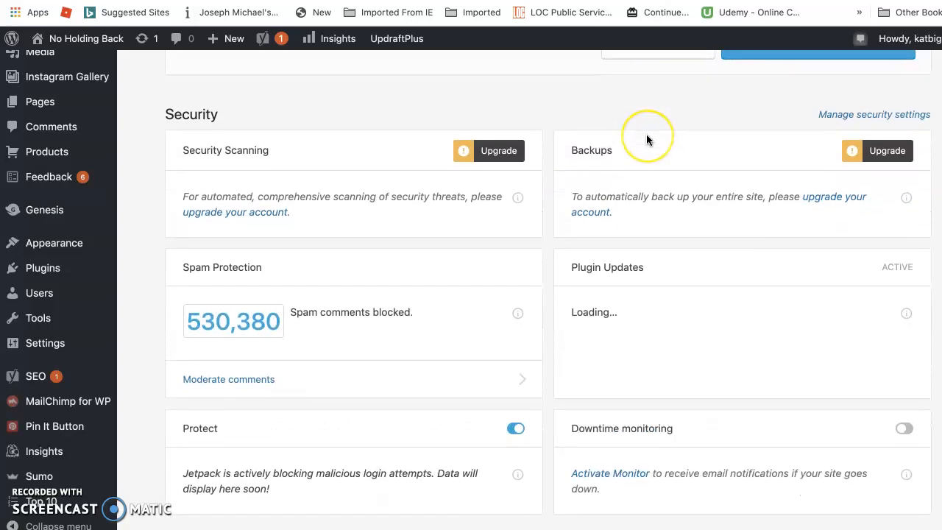
{"action": "scroll", "coordinate": [646, 137], "scroll_direction": "down", "scroll_amount": 3}
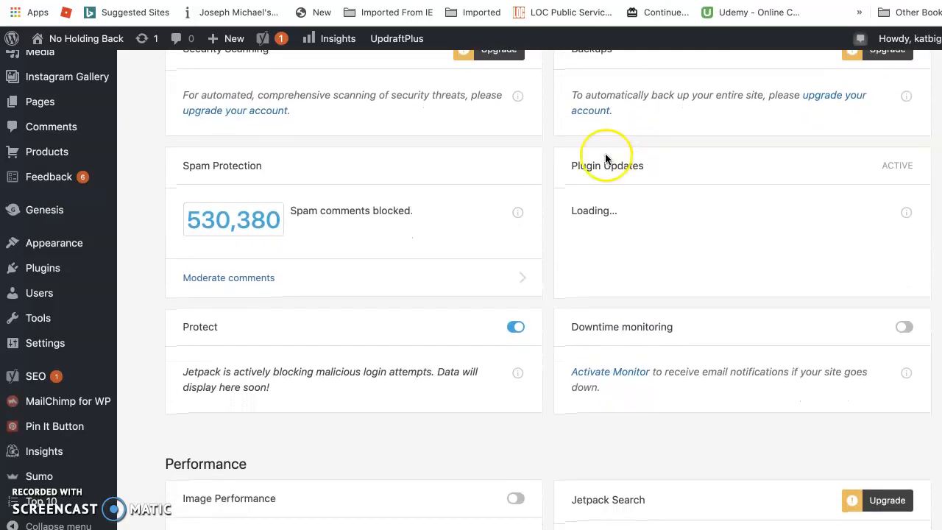
{"action": "scroll", "coordinate": [434, 223], "scroll_direction": "down", "scroll_amount": 3}
{"action": "scroll", "coordinate": [434, 224], "scroll_direction": "down", "scroll_amount": 7}
{"action": "scroll", "coordinate": [435, 228], "scroll_direction": "down", "scroll_amount": 10}
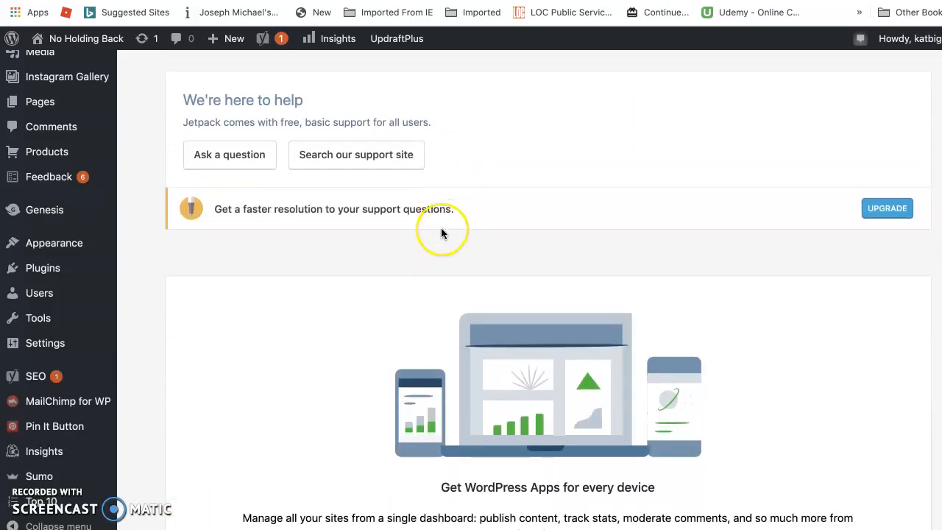
{"action": "scroll", "coordinate": [441, 228], "scroll_direction": "down", "scroll_amount": 6}
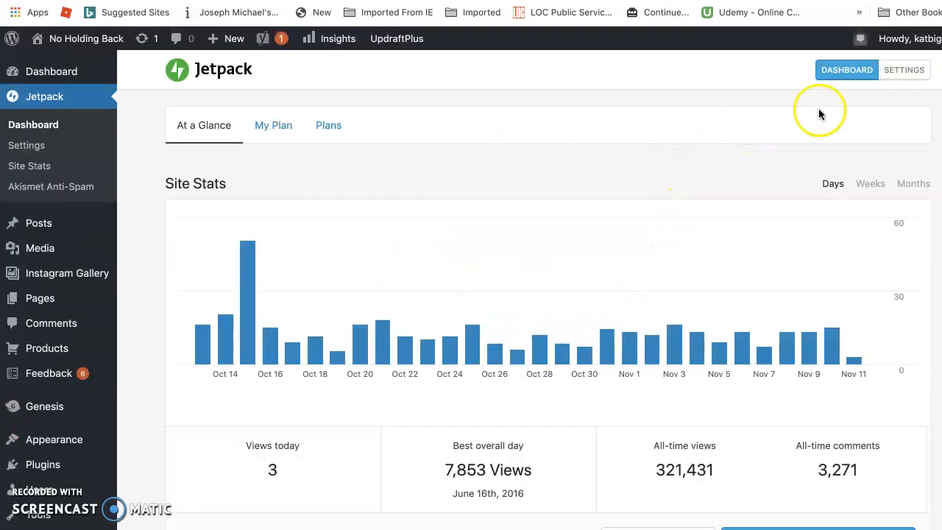
{"action": "left_click", "coordinate": [905, 71]}
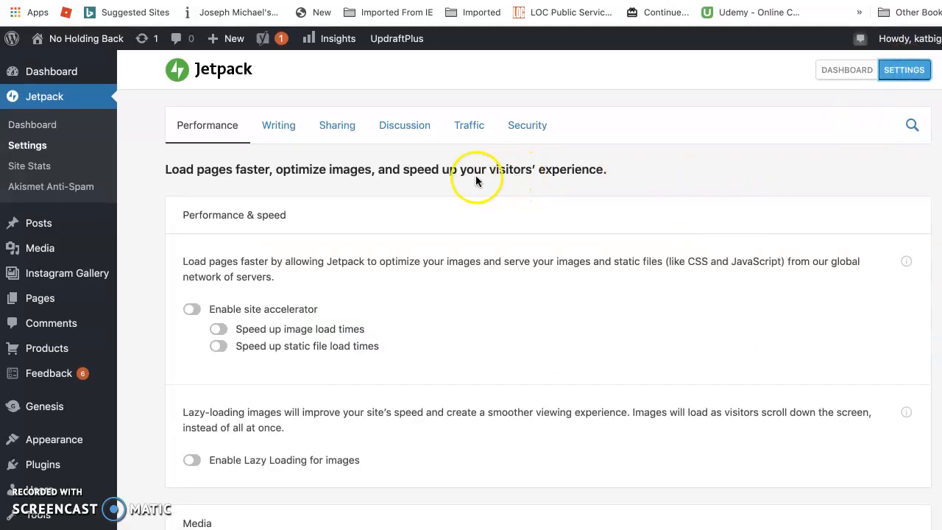
Step: Look through Jetpack's performance settings, including the speed options and the media and search sections
{"action": "scroll", "coordinate": [425, 206], "scroll_direction": "down", "scroll_amount": 5}
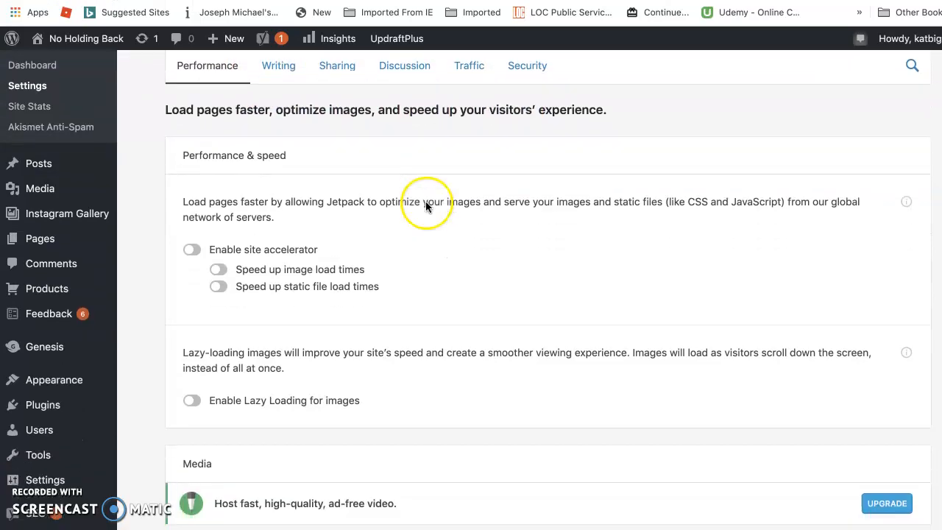
{"action": "scroll", "coordinate": [427, 207], "scroll_direction": "down", "scroll_amount": 5}
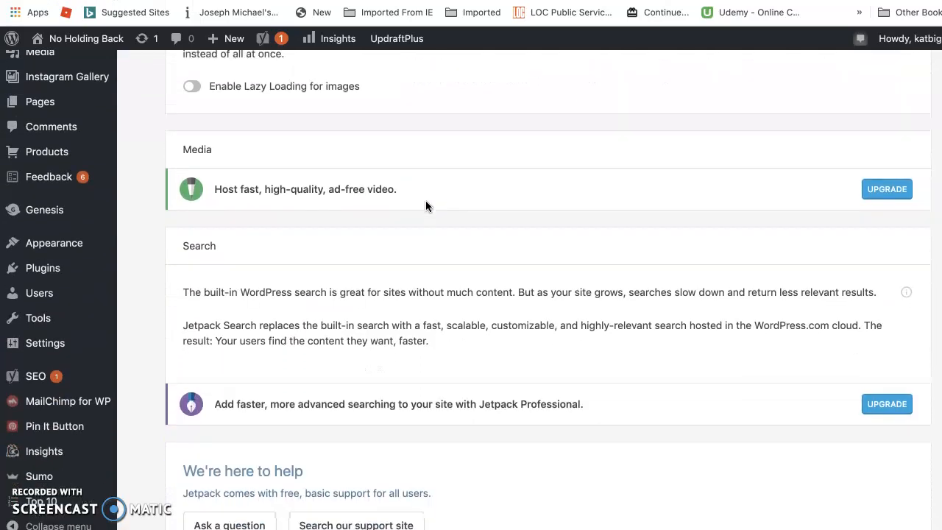
{"action": "scroll", "coordinate": [427, 206], "scroll_direction": "up", "scroll_amount": 9}
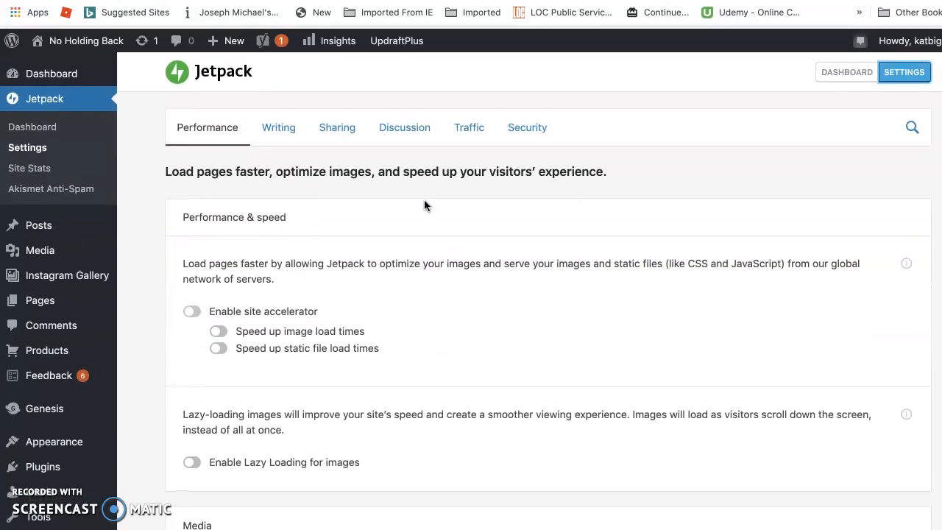
Step: Open Jetpack's sharing settings and examine the Publicize connections, sharing buttons and Like buttons options
{"action": "left_click", "coordinate": [334, 126]}
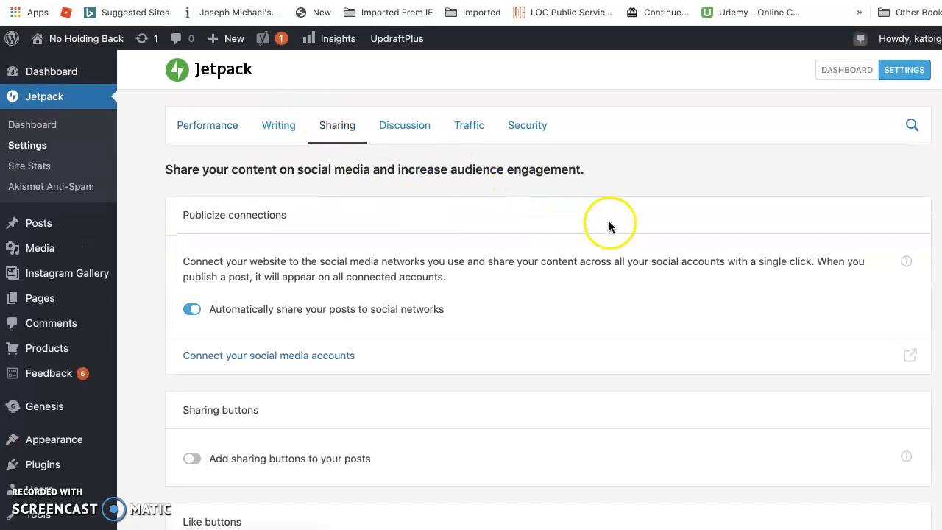
{"action": "scroll", "coordinate": [641, 292], "scroll_direction": "down", "scroll_amount": 1}
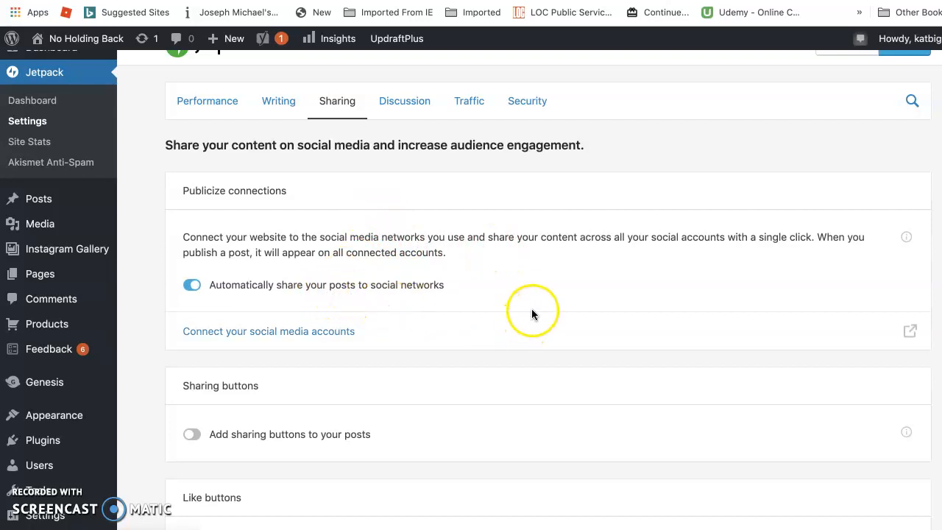
{"action": "scroll", "coordinate": [533, 310], "scroll_direction": "down", "scroll_amount": 2}
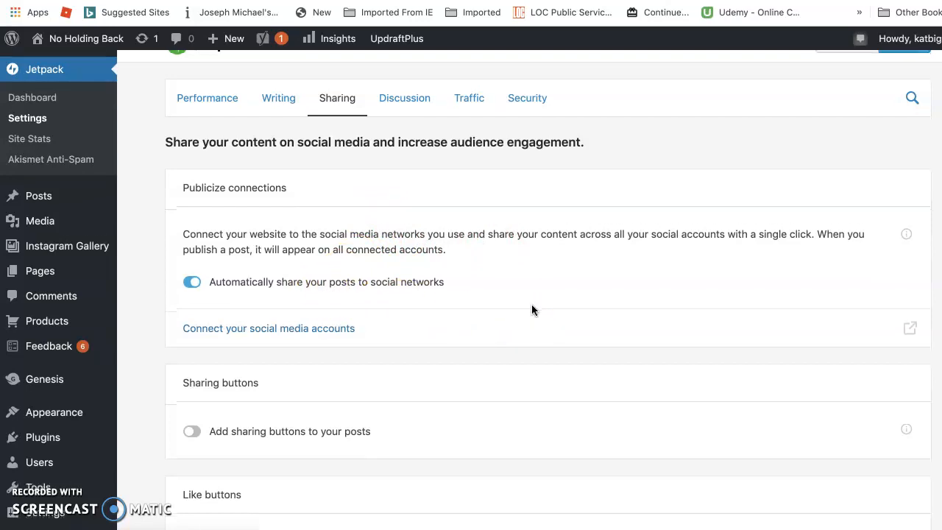
{"action": "scroll", "coordinate": [534, 311], "scroll_direction": "down", "scroll_amount": 1}
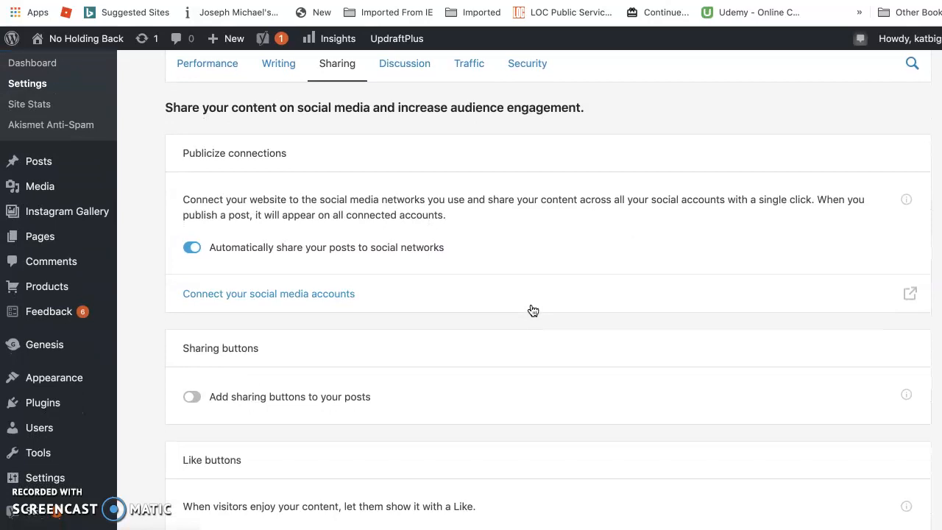
{"action": "scroll", "coordinate": [532, 310], "scroll_direction": "down", "scroll_amount": 5}
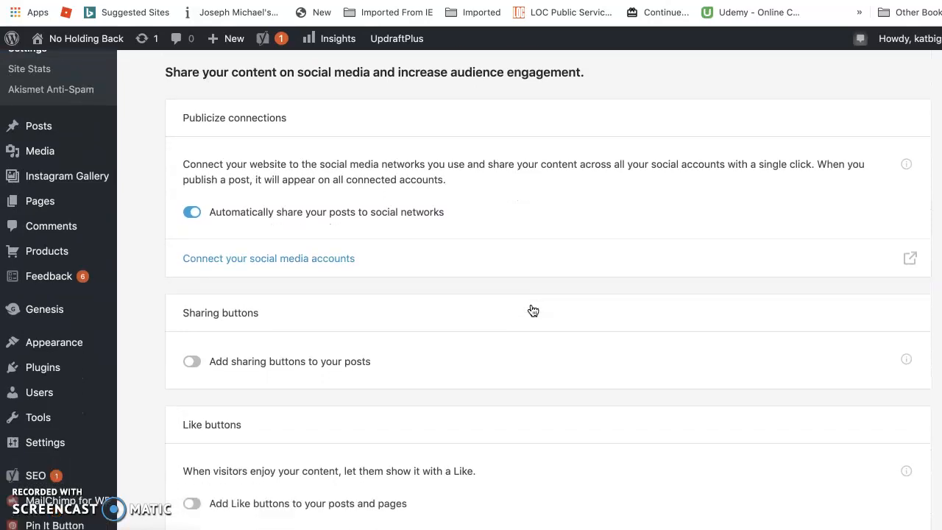
{"action": "scroll", "coordinate": [532, 309], "scroll_direction": "down", "scroll_amount": 4}
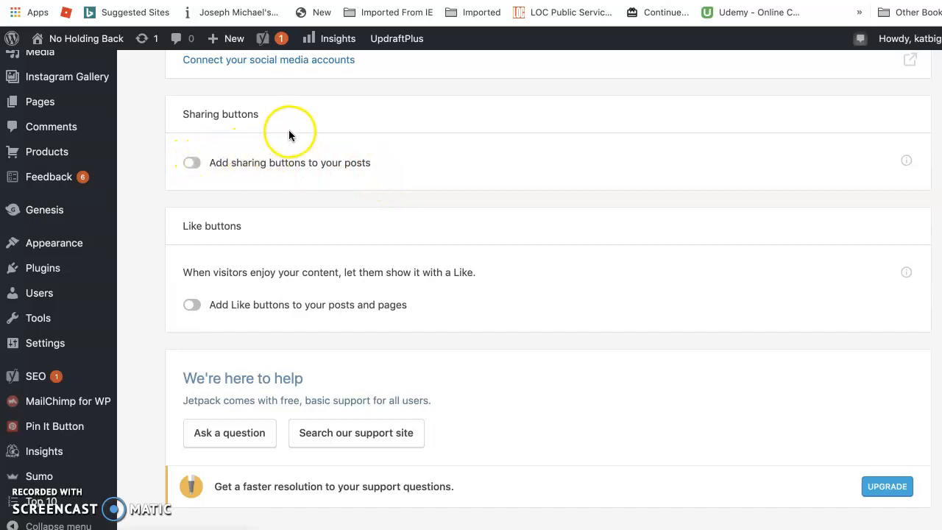
{"action": "scroll", "coordinate": [351, 155], "scroll_direction": "down", "scroll_amount": 2}
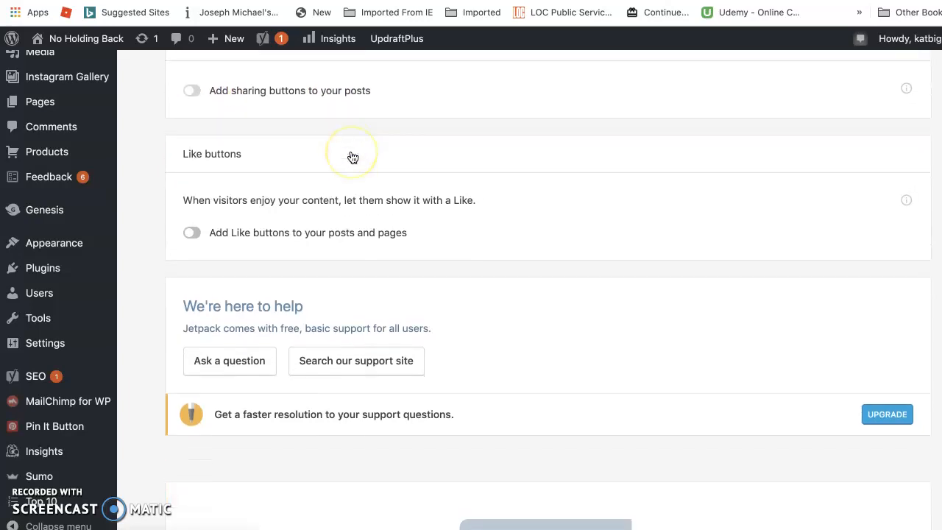
{"action": "scroll", "coordinate": [441, 162], "scroll_direction": "down", "scroll_amount": 1}
{"action": "scroll", "coordinate": [580, 196], "scroll_direction": "up", "scroll_amount": 3}
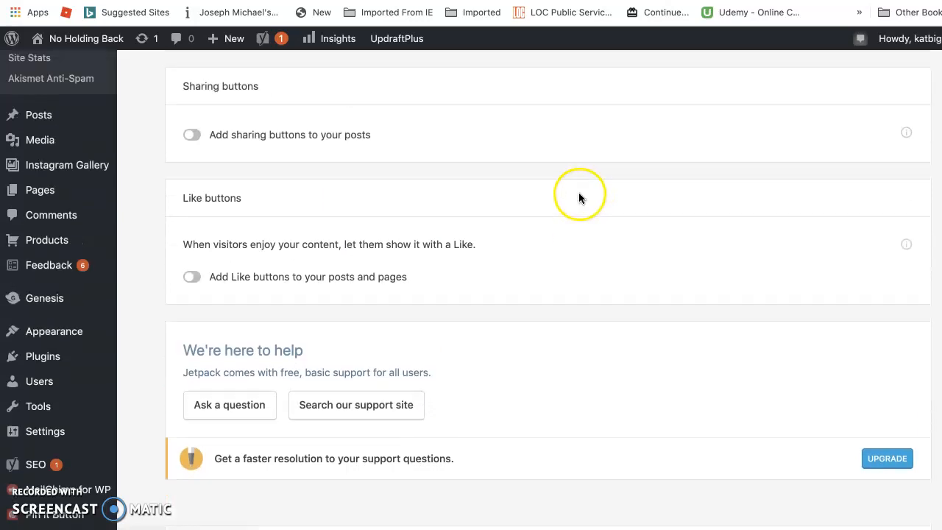
{"action": "scroll", "coordinate": [579, 197], "scroll_direction": "up", "scroll_amount": 1}
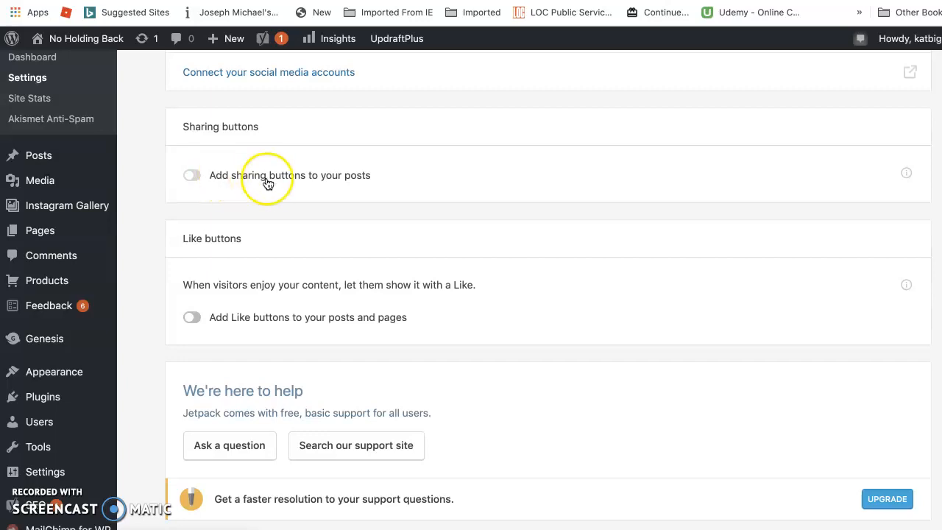
Step: Return to the Publicize connections section, open the page for connecting social media accounts, and come back to the sharing settings
{"action": "scroll", "coordinate": [280, 180], "scroll_direction": "up", "scroll_amount": 3}
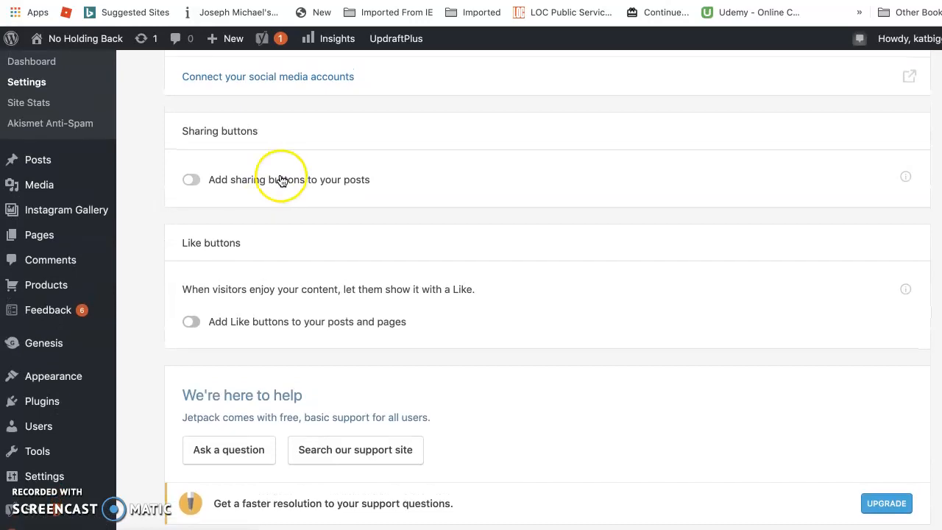
{"action": "scroll", "coordinate": [283, 180], "scroll_direction": "up", "scroll_amount": 2}
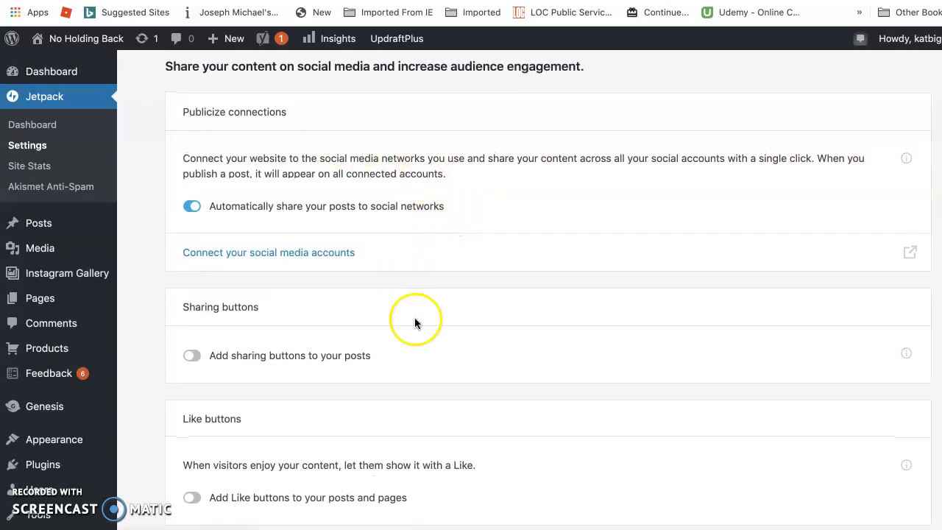
{"action": "left_click", "coordinate": [322, 253]}
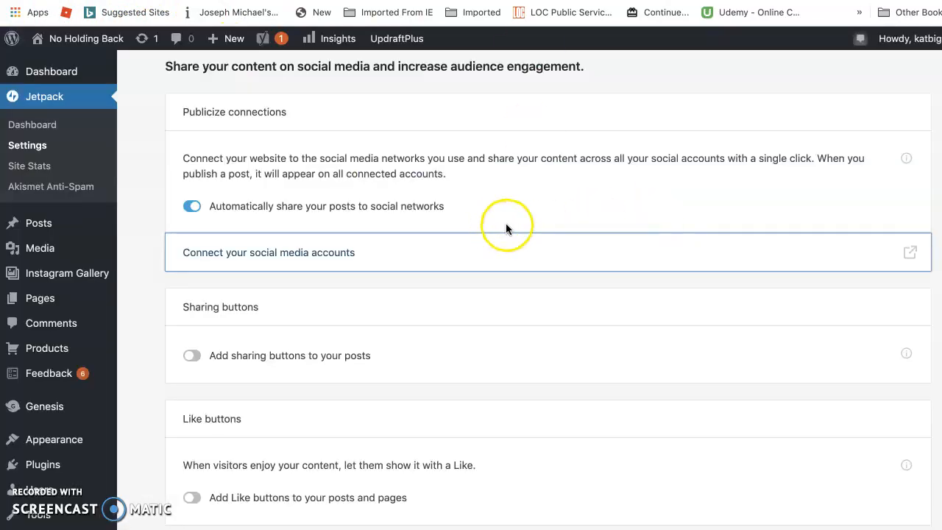
{"action": "scroll", "coordinate": [531, 228], "scroll_direction": "up", "scroll_amount": 3}
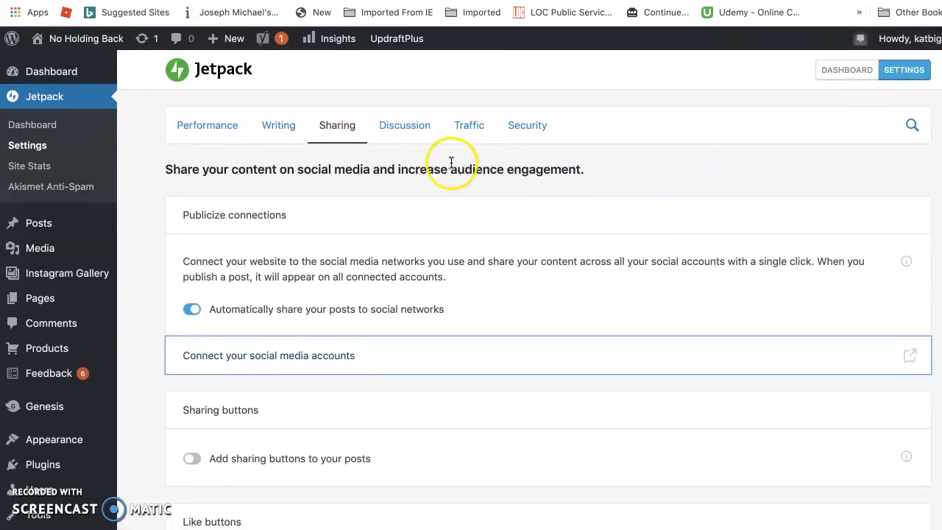
Step: Open the list of installed plugins and look through entries such as ShareThis, StarBox, SumoMe and UpdraftPlus
{"action": "scroll", "coordinate": [46, 221], "scroll_direction": "down", "scroll_amount": 1}
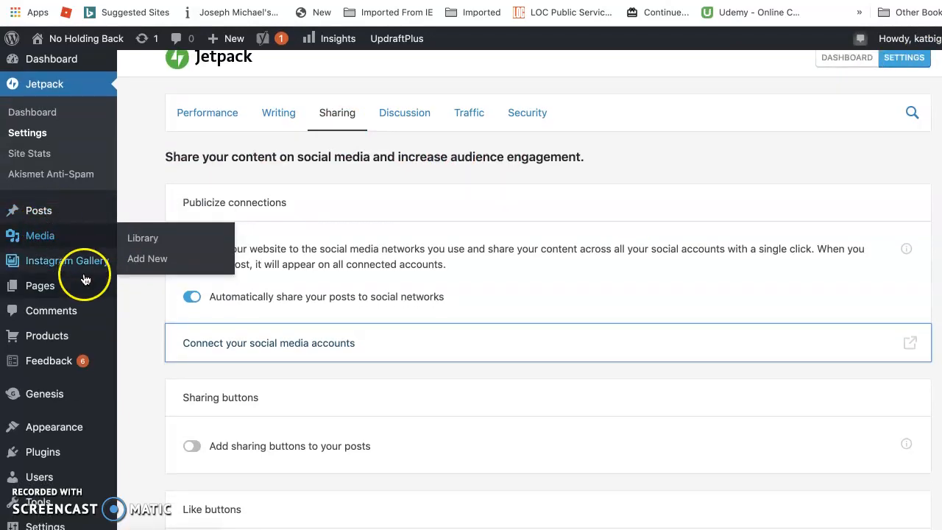
{"action": "scroll", "coordinate": [77, 278], "scroll_direction": "down", "scroll_amount": 5}
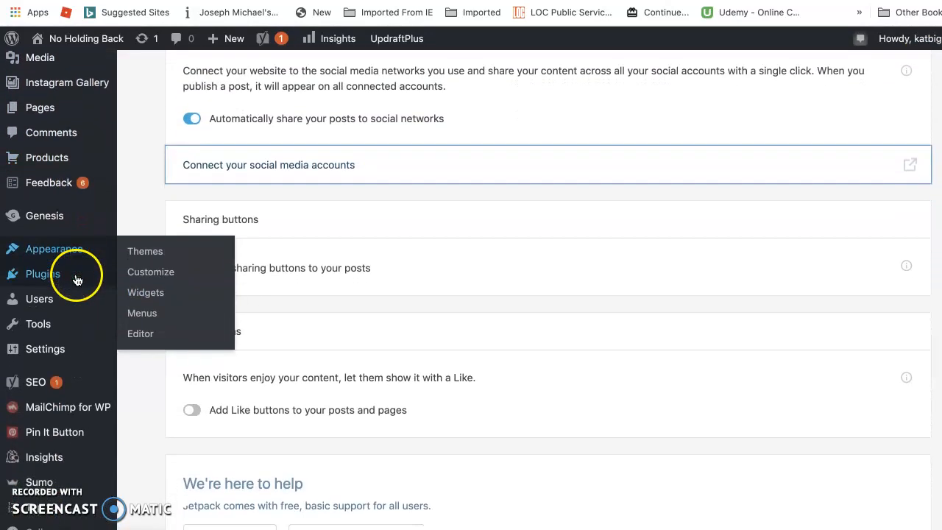
{"action": "scroll", "coordinate": [77, 278], "scroll_direction": "down", "scroll_amount": 2}
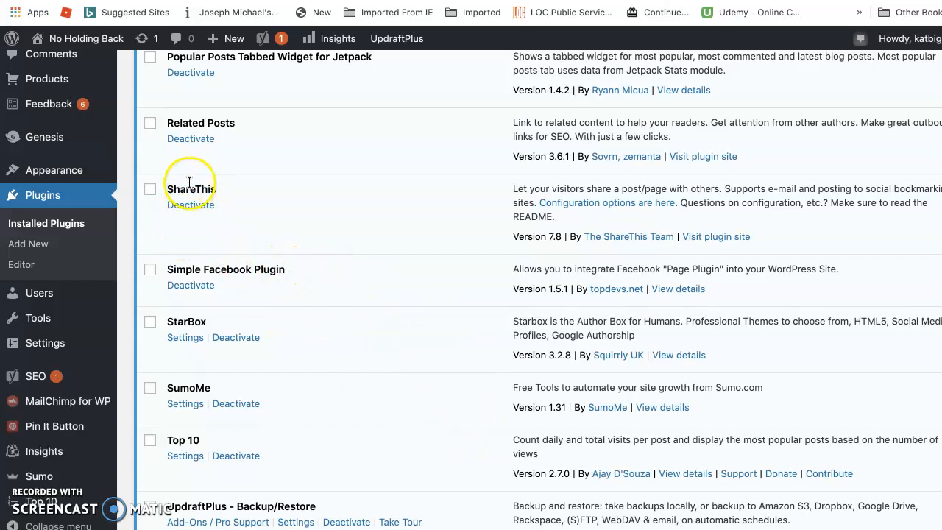
{"action": "scroll", "coordinate": [168, 164], "scroll_direction": "down", "scroll_amount": 1}
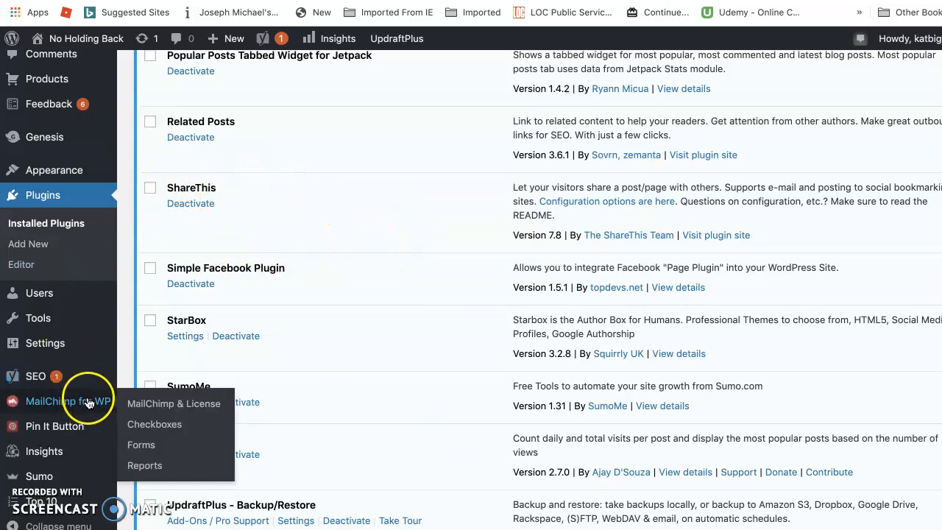
{"action": "mouse_move", "coordinate": [63, 320]}
{"action": "scroll", "coordinate": [64, 330], "scroll_direction": "down", "scroll_amount": 2}
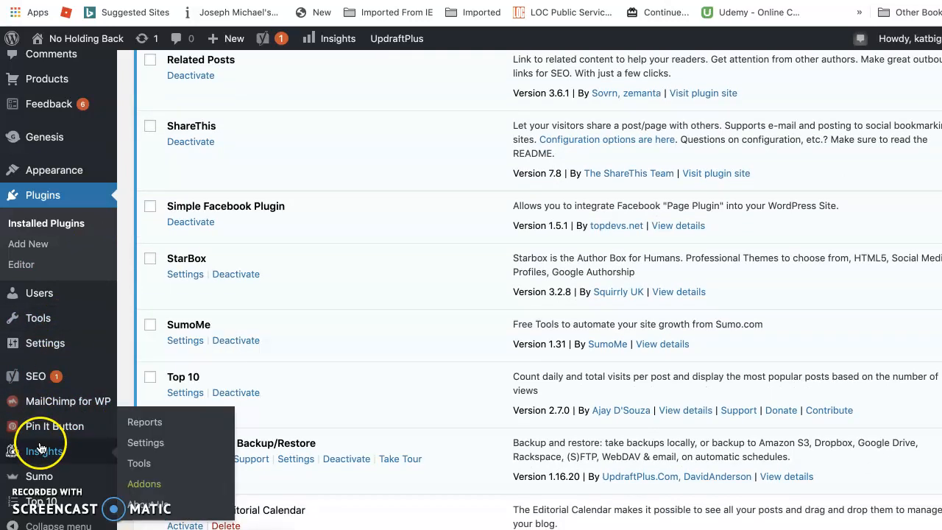
{"action": "mouse_move", "coordinate": [44, 493]}
{"action": "scroll", "coordinate": [69, 435], "scroll_direction": "down", "scroll_amount": 3}
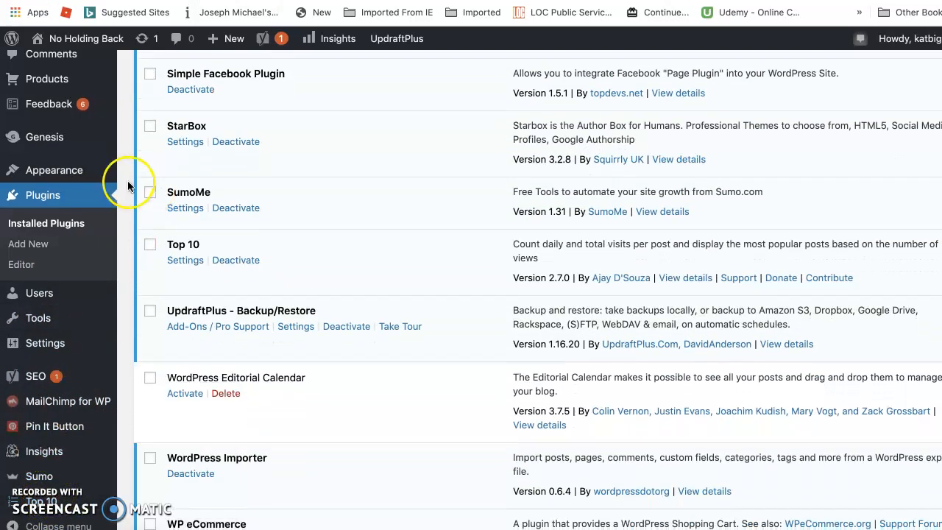
{"action": "scroll", "coordinate": [25, 244], "scroll_direction": "down", "scroll_amount": 3}
{"action": "scroll", "coordinate": [30, 279], "scroll_direction": "down", "scroll_amount": 2}
Step: Open the settings page of the ShareThis plugin
{"action": "mouse_move", "coordinate": [38, 343]}
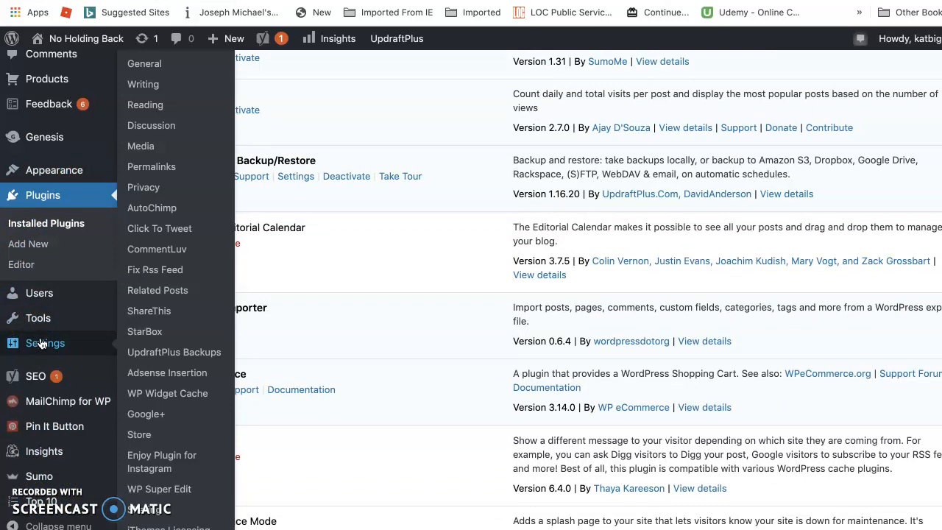
{"action": "scroll", "coordinate": [189, 425], "scroll_direction": "up", "scroll_amount": 1}
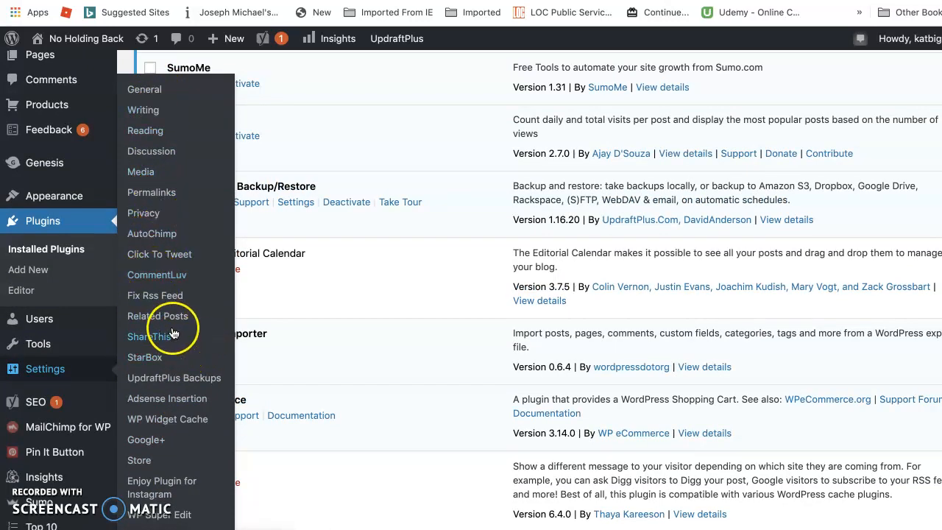
{"action": "scroll", "coordinate": [172, 331], "scroll_direction": "down", "scroll_amount": 1}
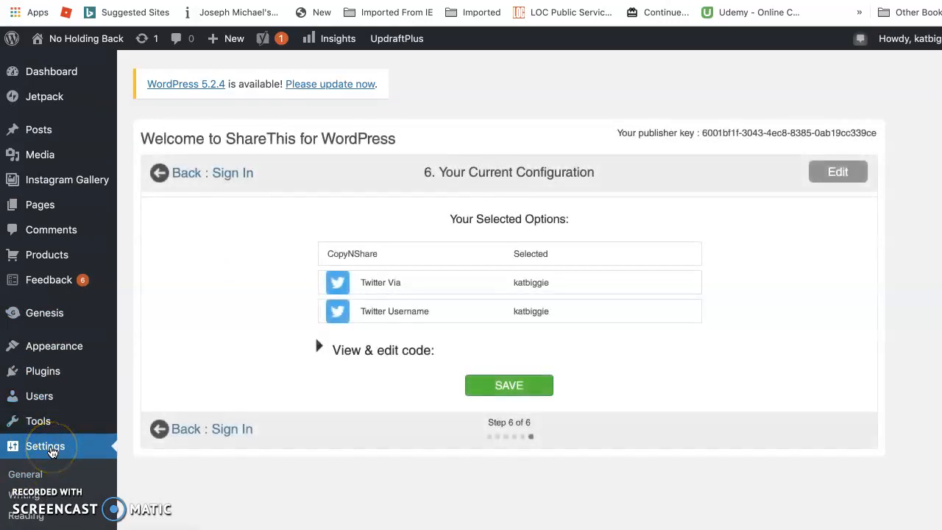
Step: Examine the current ShareThis configuration, including the CopyNShare and Twitter options
{"action": "scroll", "coordinate": [756, 345], "scroll_direction": "down", "scroll_amount": 1}
{"action": "scroll", "coordinate": [756, 345], "scroll_direction": "down", "scroll_amount": 2}
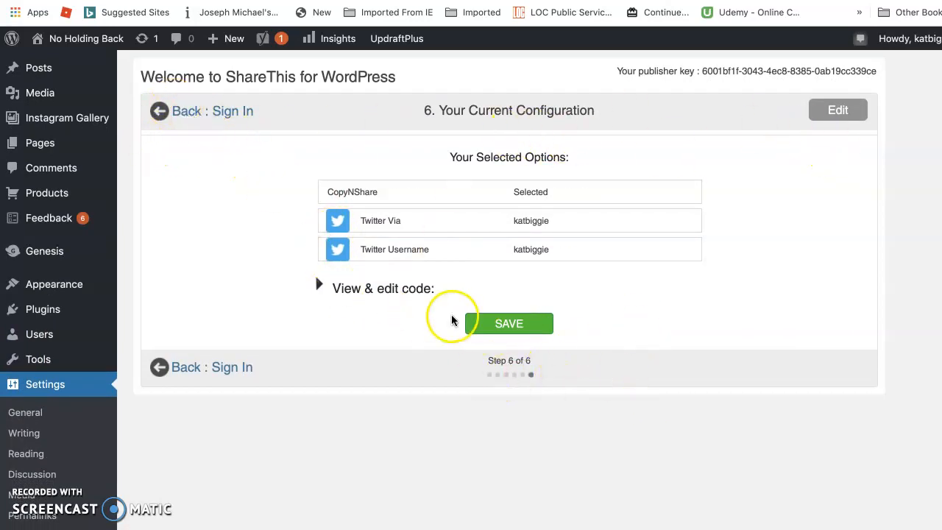
{"action": "scroll", "coordinate": [611, 339], "scroll_direction": "down", "scroll_amount": 2}
{"action": "scroll", "coordinate": [612, 337], "scroll_direction": "up", "scroll_amount": 3}
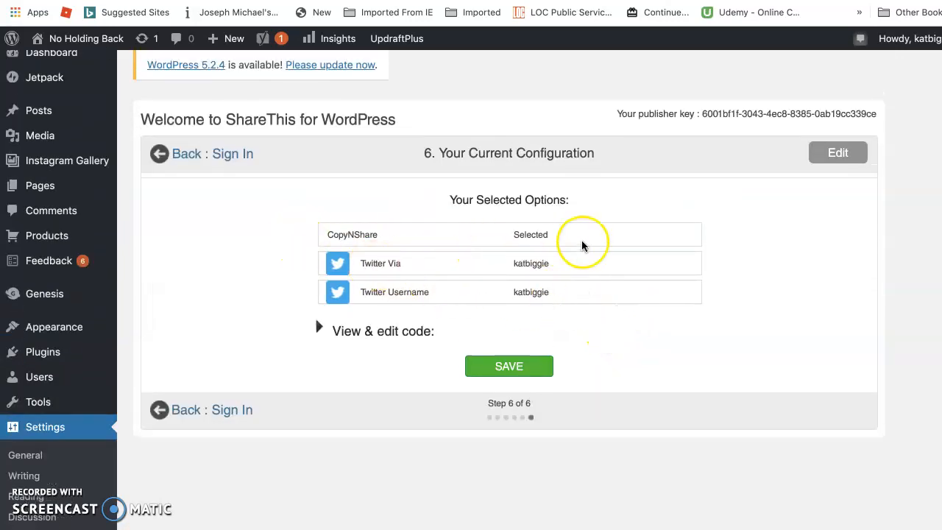
{"action": "scroll", "coordinate": [601, 326], "scroll_direction": "up", "scroll_amount": 1}
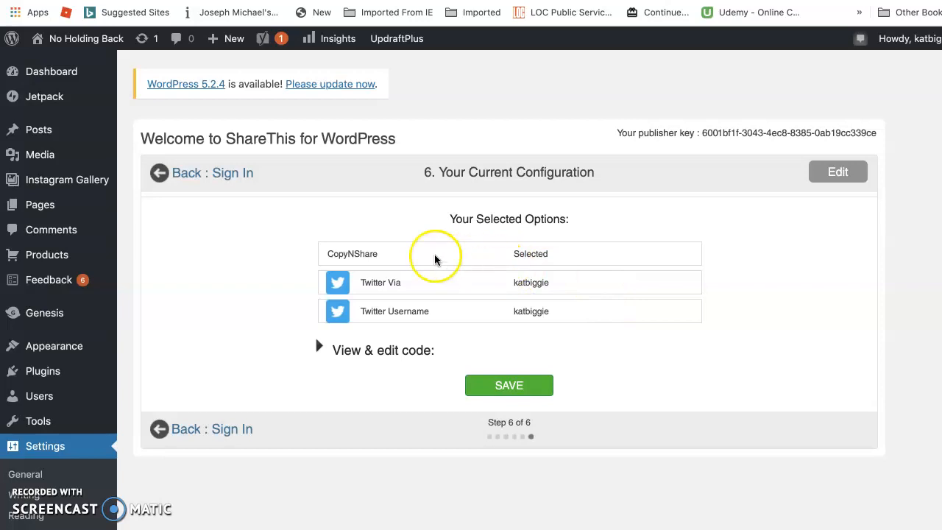
Step: Look through the plugin entries listed under the site's settings and return to the WordPress dashboard home
{"action": "mouse_move", "coordinate": [45, 70]}
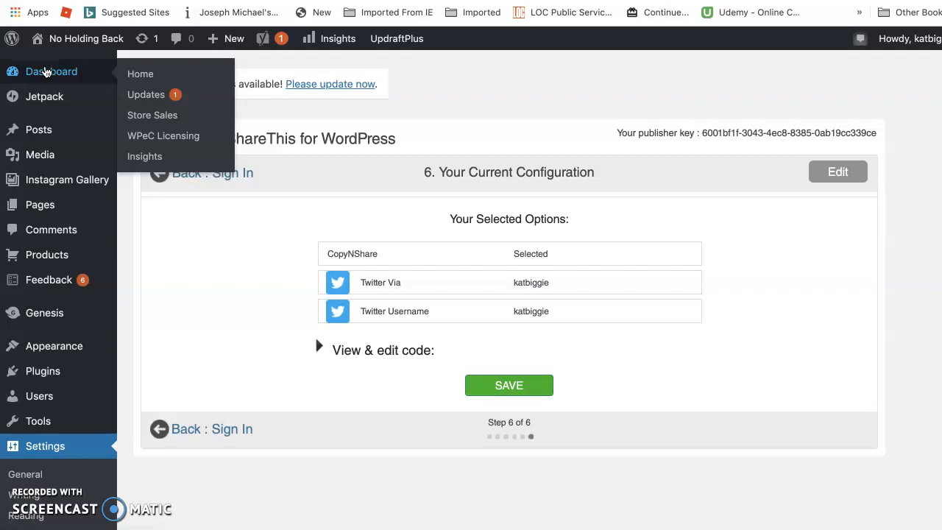
{"action": "scroll", "coordinate": [59, 214], "scroll_direction": "down", "scroll_amount": 8}
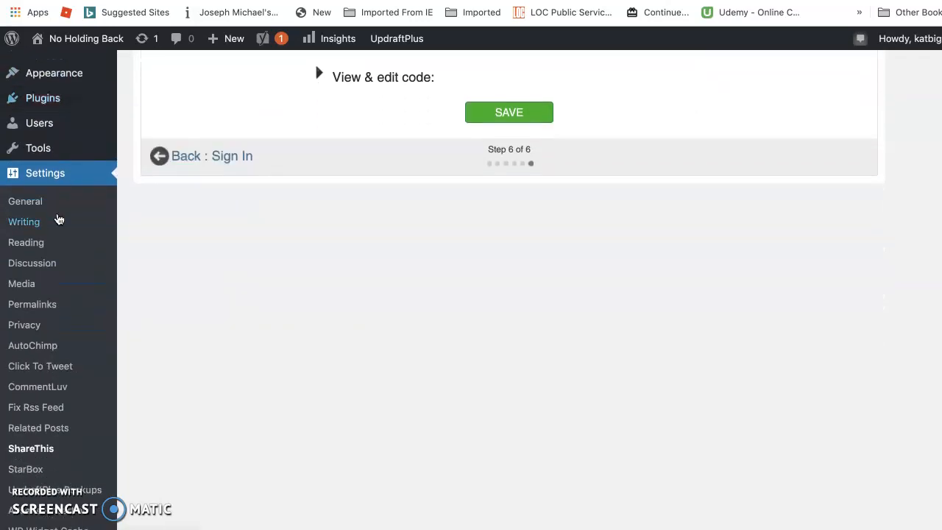
{"action": "scroll", "coordinate": [59, 221], "scroll_direction": "down", "scroll_amount": 10}
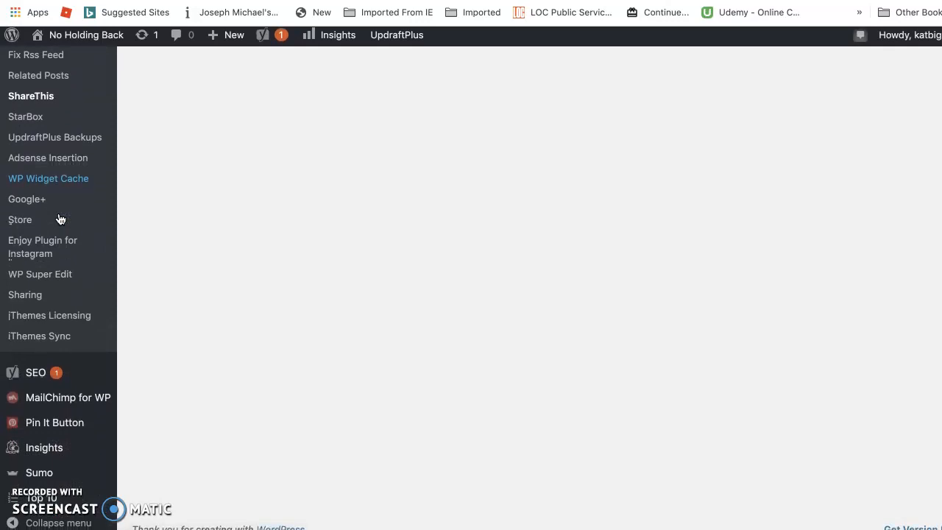
{"action": "scroll", "coordinate": [60, 217], "scroll_direction": "up", "scroll_amount": 15}
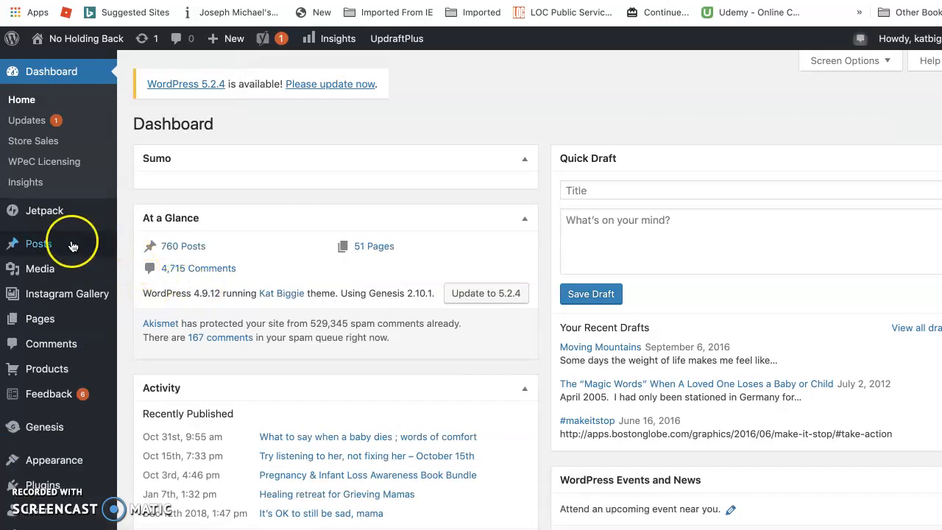
{"action": "mouse_move", "coordinate": [57, 215]}
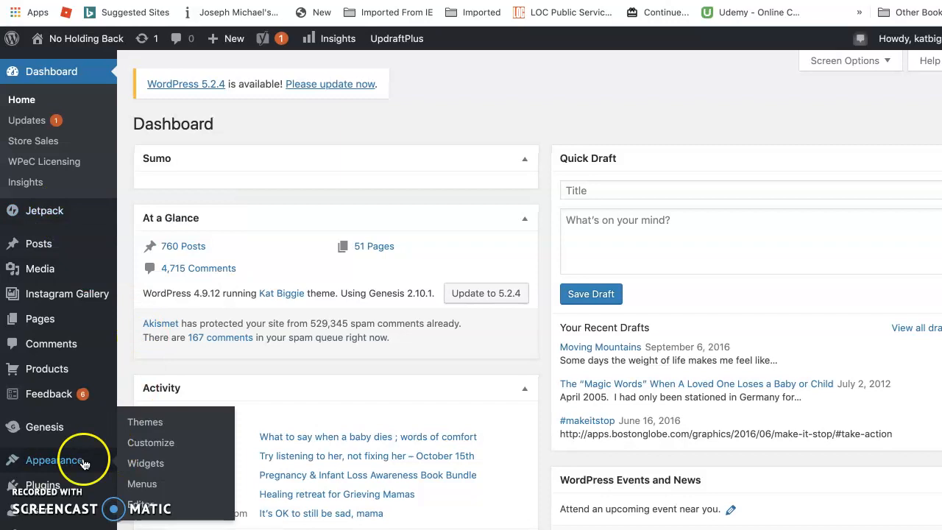
{"action": "mouse_move", "coordinate": [60, 491]}
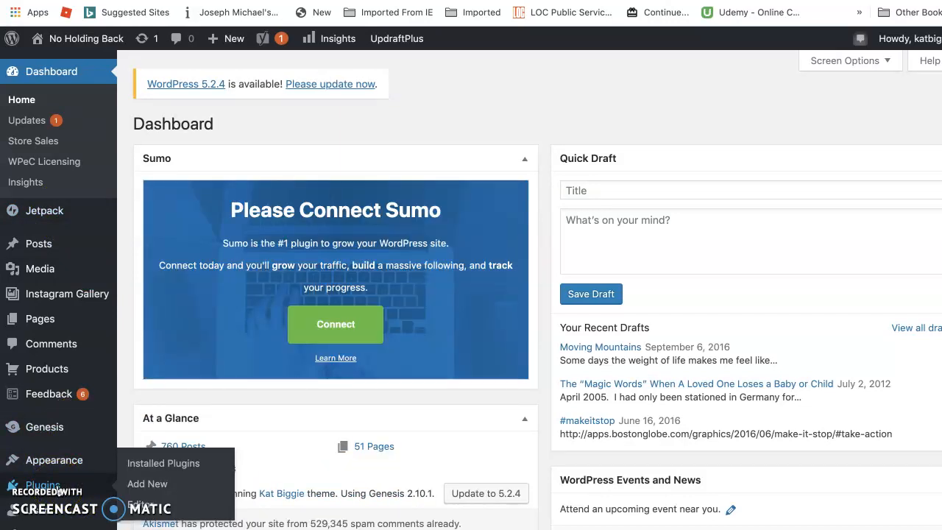
{"action": "scroll", "coordinate": [78, 491], "scroll_direction": "down", "scroll_amount": 5}
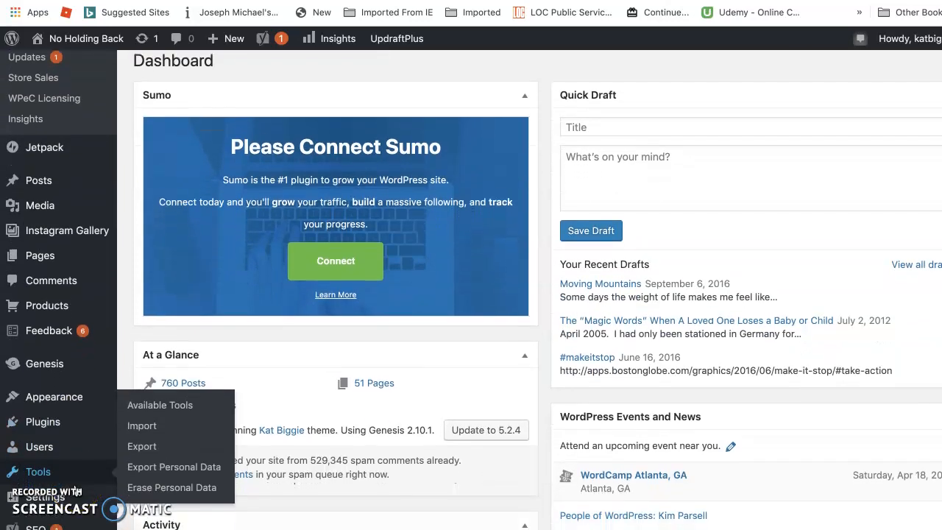
{"action": "scroll", "coordinate": [77, 491], "scroll_direction": "down", "scroll_amount": 3}
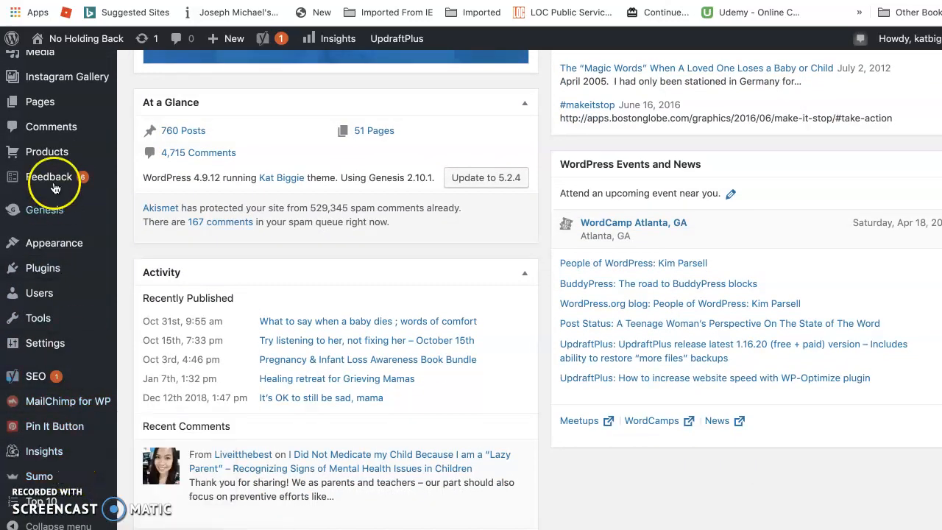
{"action": "mouse_move", "coordinate": [60, 350]}
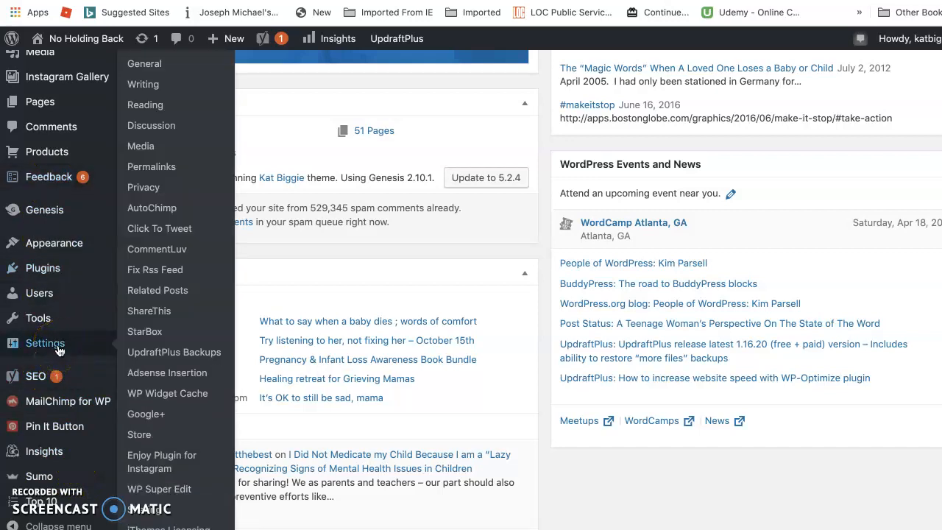
{"action": "scroll", "coordinate": [59, 338], "scroll_direction": "up", "scroll_amount": 3}
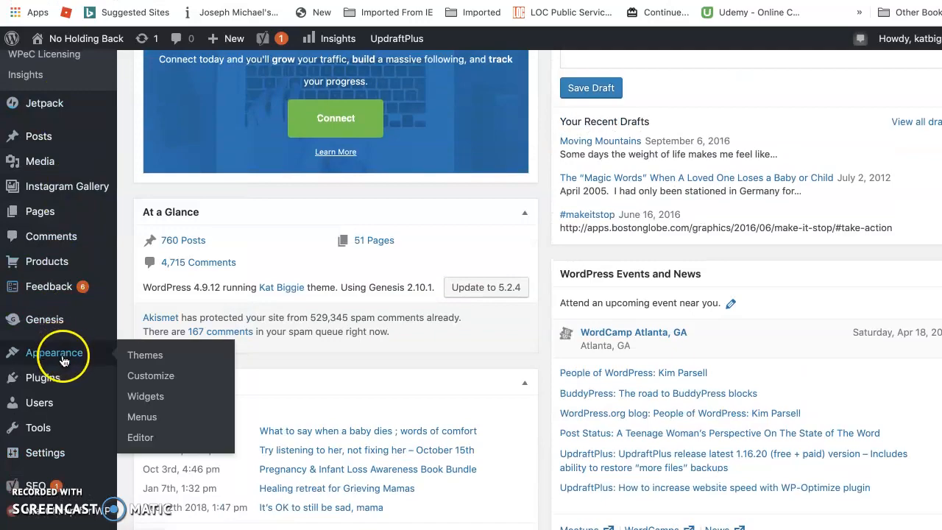
Step: Switch to the blog's front page and examine the recent post excerpts and their social sharing buttons
{"action": "key", "text": "ctrl+Tab"}
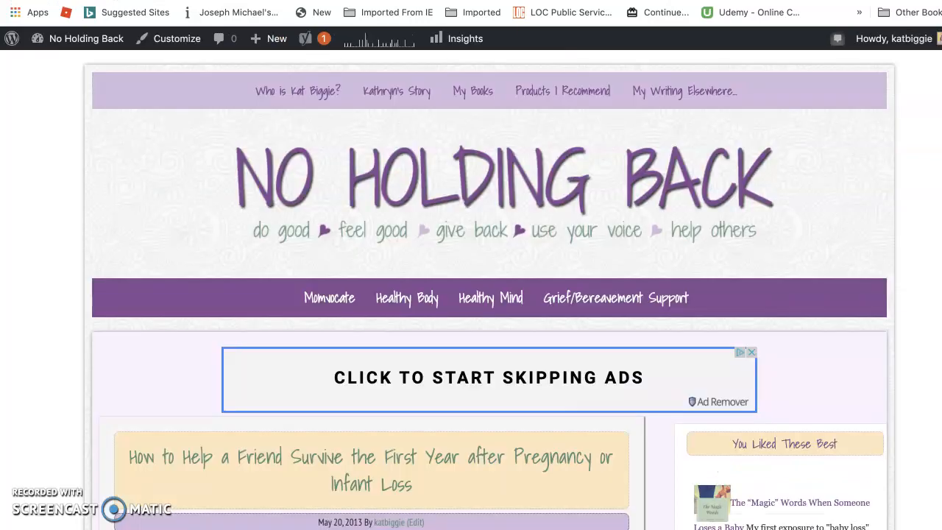
{"action": "scroll", "coordinate": [564, 281], "scroll_direction": "down", "scroll_amount": 7}
{"action": "scroll", "coordinate": [564, 278], "scroll_direction": "down", "scroll_amount": 7}
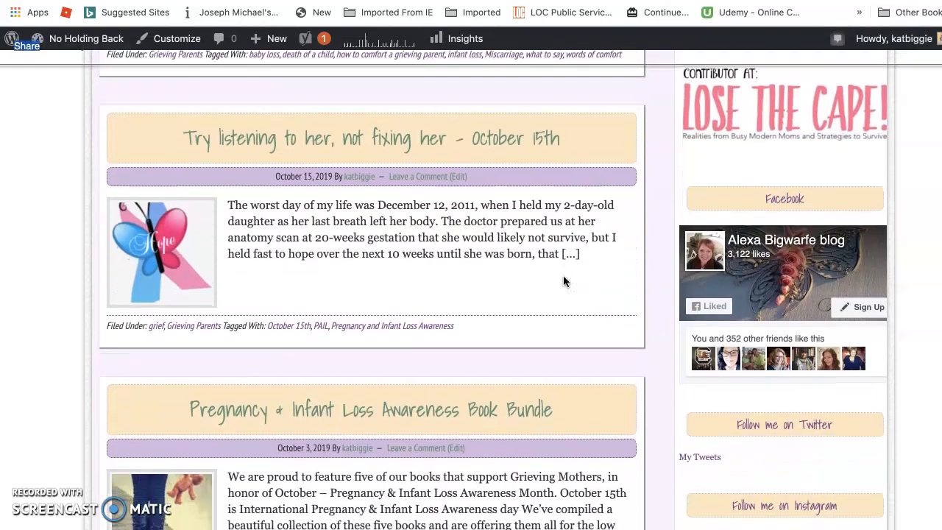
{"action": "scroll", "coordinate": [563, 278], "scroll_direction": "up", "scroll_amount": 4}
{"action": "scroll", "coordinate": [588, 276], "scroll_direction": "up", "scroll_amount": 2}
{"action": "left_click", "coordinate": [627, 268]}
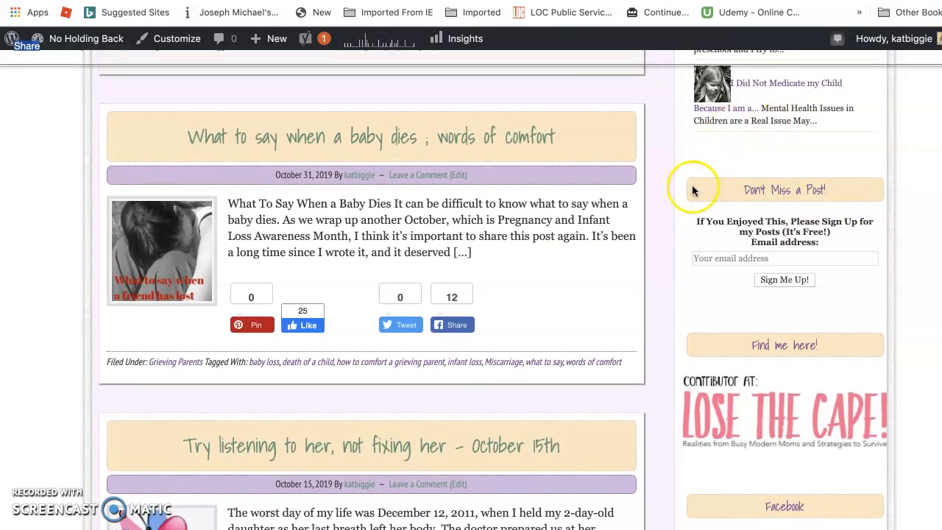
Step: Examine the blog sidebar's sections, including the Facebook, Twitter and Instagram follow areas
{"action": "scroll", "coordinate": [670, 436], "scroll_direction": "down", "scroll_amount": 7}
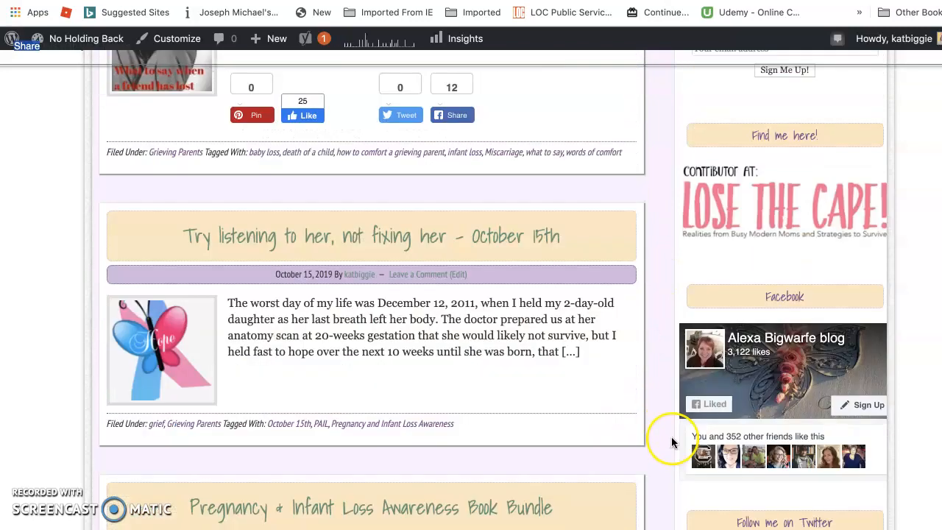
{"action": "scroll", "coordinate": [671, 437], "scroll_direction": "down", "scroll_amount": 1}
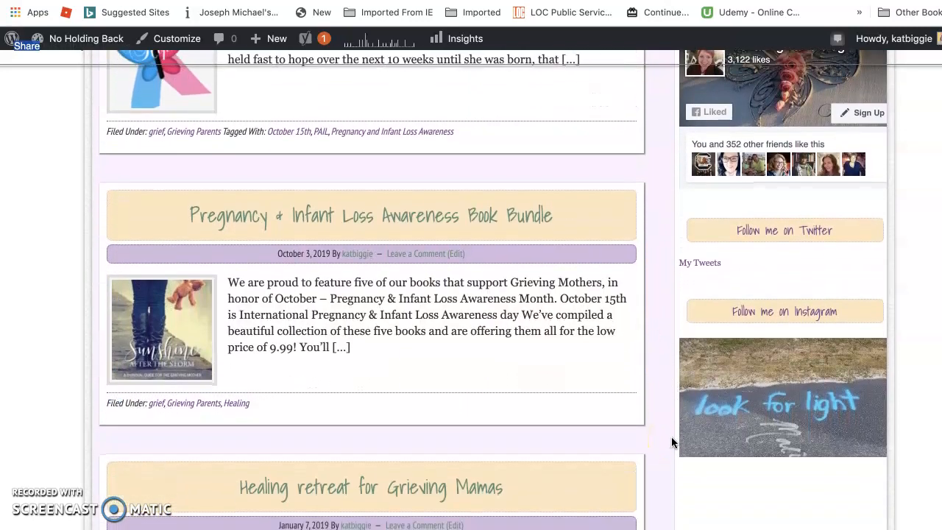
{"action": "scroll", "coordinate": [671, 436], "scroll_direction": "down", "scroll_amount": 1}
{"action": "left_click", "coordinate": [780, 216]}
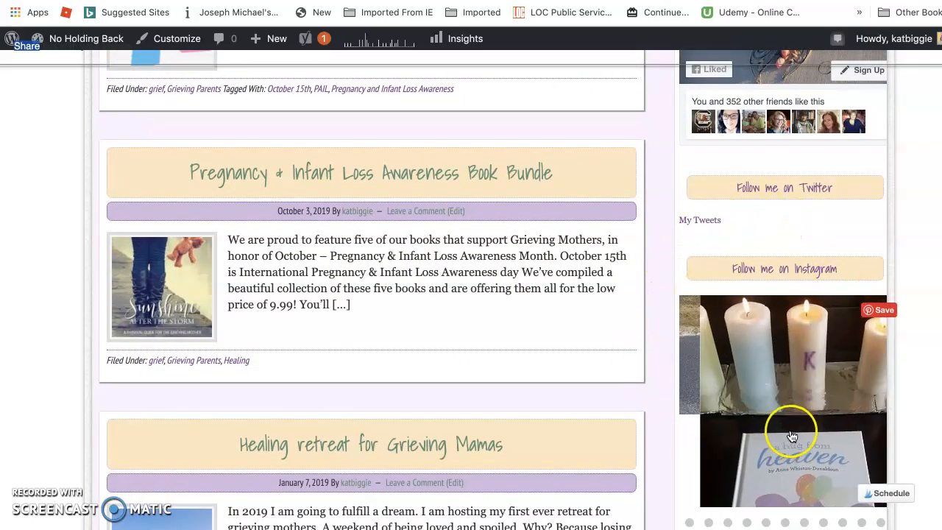
{"action": "scroll", "coordinate": [745, 410], "scroll_direction": "down", "scroll_amount": 2}
{"action": "scroll", "coordinate": [759, 417], "scroll_direction": "up", "scroll_amount": 6}
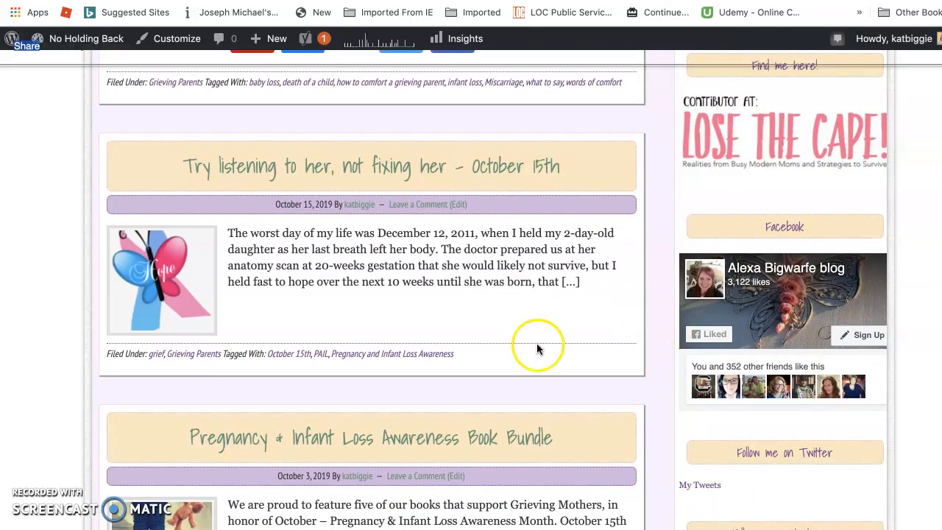
{"action": "scroll", "coordinate": [456, 347], "scroll_direction": "down", "scroll_amount": 4}
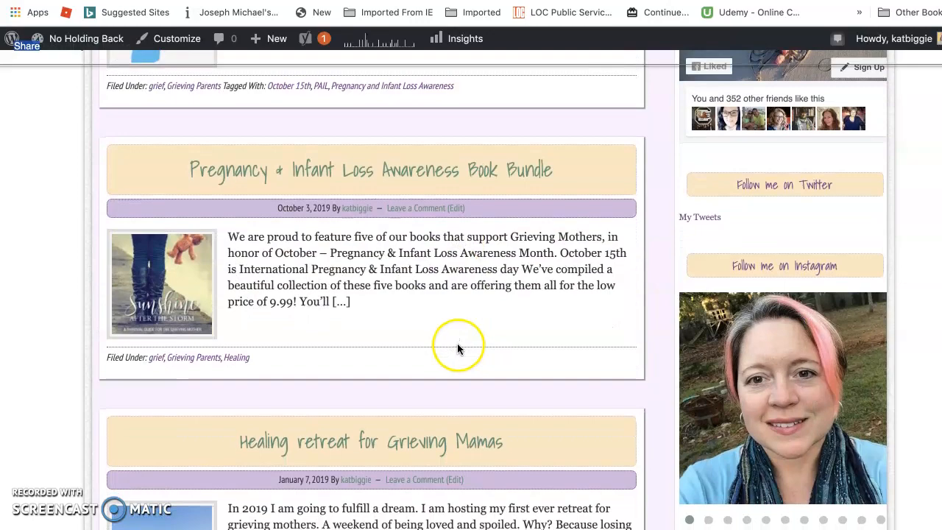
{"action": "scroll", "coordinate": [459, 347], "scroll_direction": "up", "scroll_amount": 8}
{"action": "scroll", "coordinate": [517, 96], "scroll_direction": "up", "scroll_amount": 1}
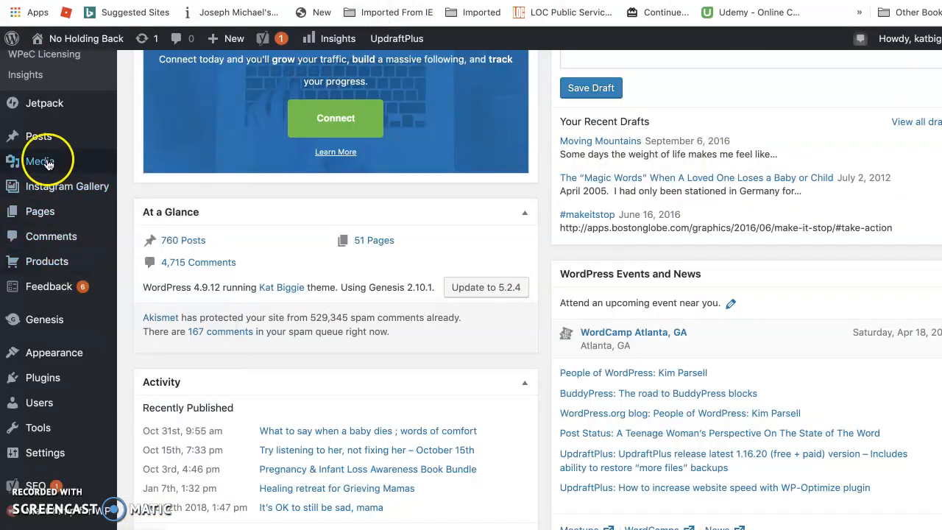
Step: Return to the WordPress dashboard and open the site's Widgets management page
{"action": "scroll", "coordinate": [43, 160], "scroll_direction": "up", "scroll_amount": 1}
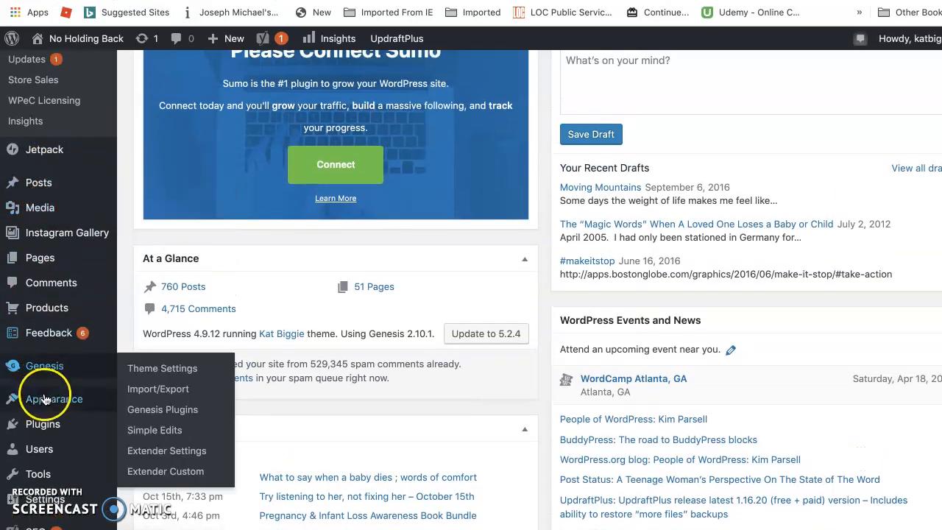
{"action": "mouse_move", "coordinate": [45, 399]}
{"action": "left_click", "coordinate": [148, 445]}
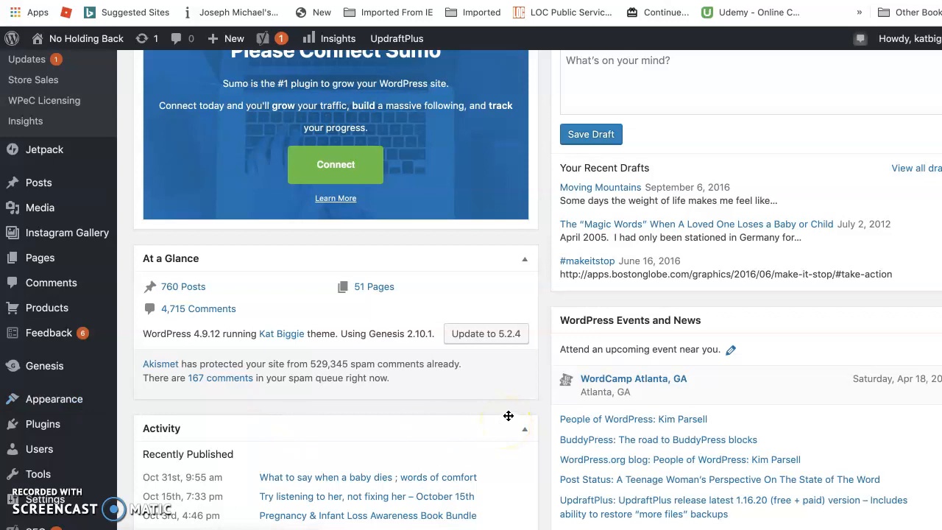
{"action": "left_click", "coordinate": [368, 412]}
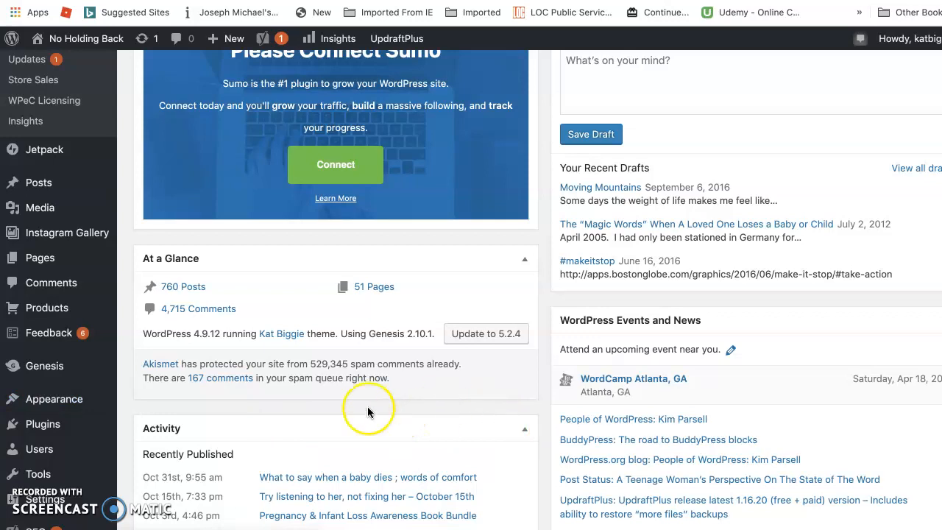
{"action": "scroll", "coordinate": [531, 438], "scroll_direction": "up", "scroll_amount": 6}
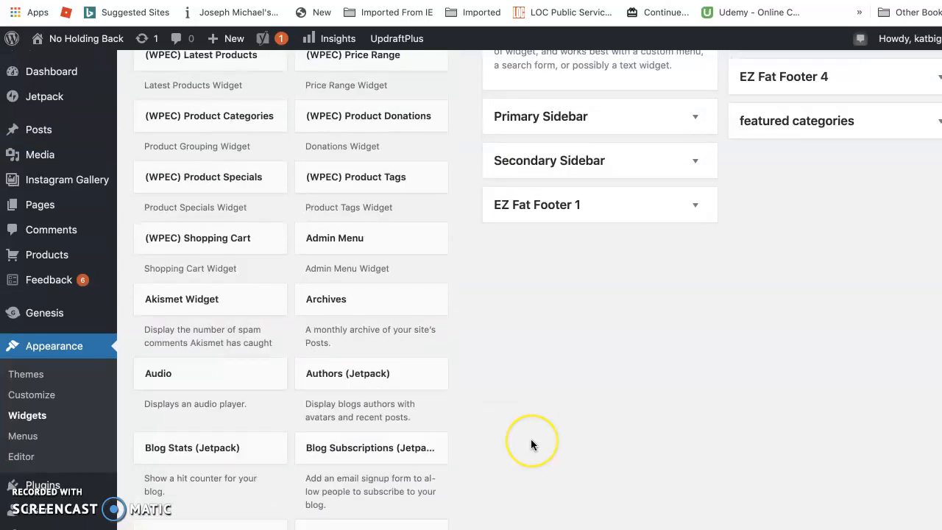
Step: Expand the Primary Sidebar area and look through its widgets and the available widgets, such as Blog Stats (Jetpack)
{"action": "scroll", "coordinate": [744, 422], "scroll_direction": "up", "scroll_amount": 2}
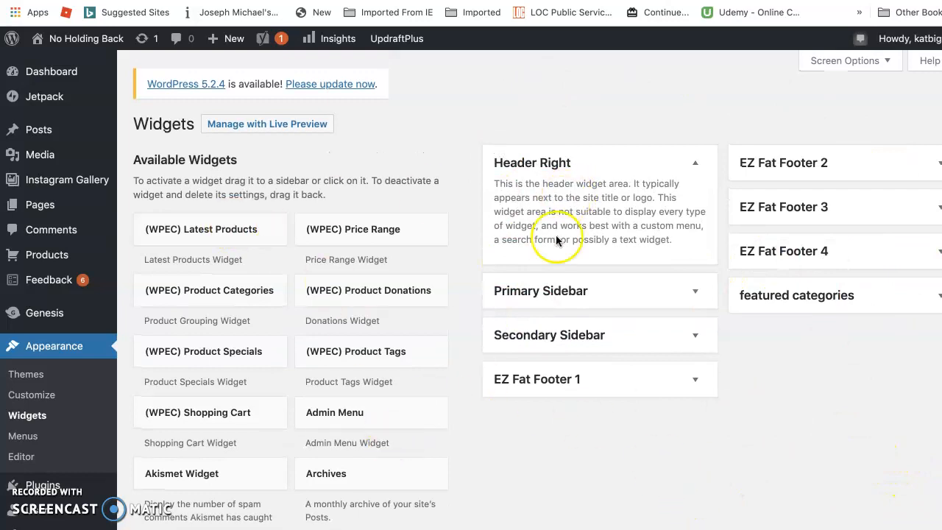
{"action": "left_click", "coordinate": [694, 290]}
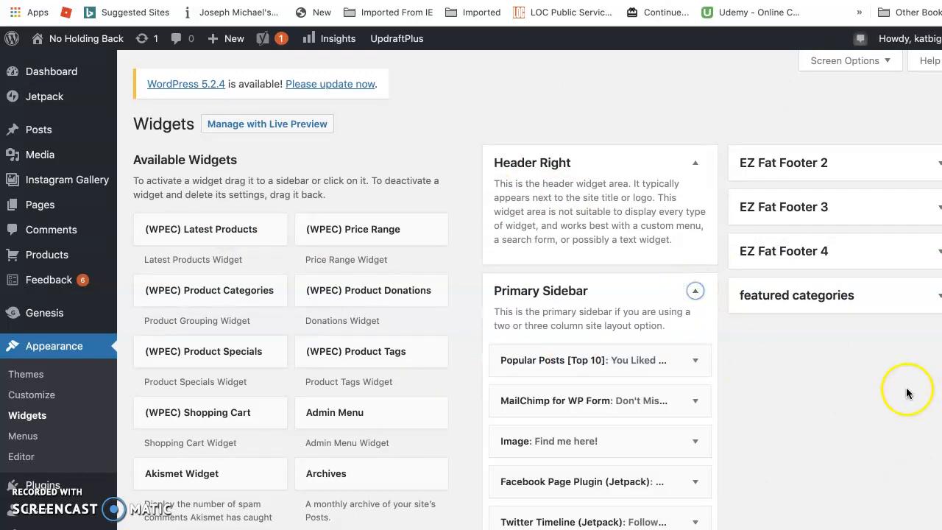
{"action": "scroll", "coordinate": [906, 394], "scroll_direction": "down", "scroll_amount": 4}
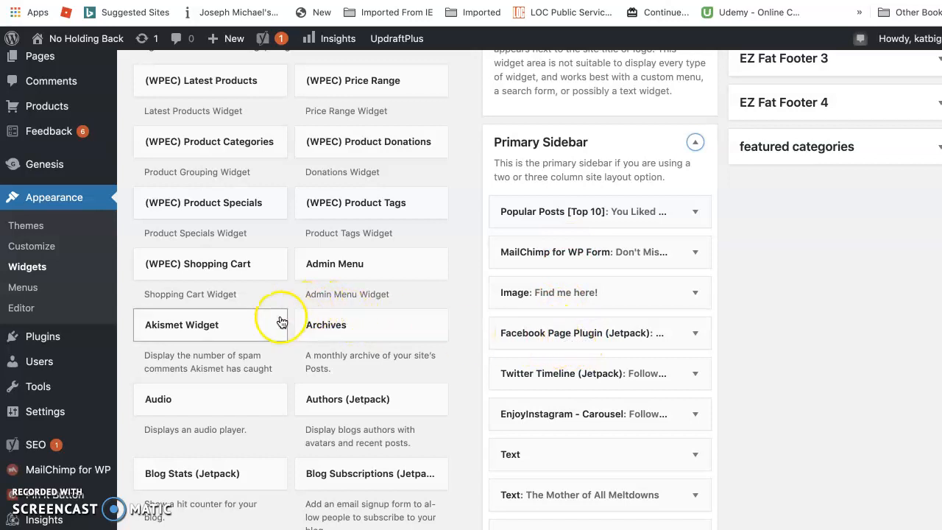
{"action": "scroll", "coordinate": [237, 330], "scroll_direction": "up", "scroll_amount": 2}
{"action": "scroll", "coordinate": [239, 335], "scroll_direction": "up", "scroll_amount": 1}
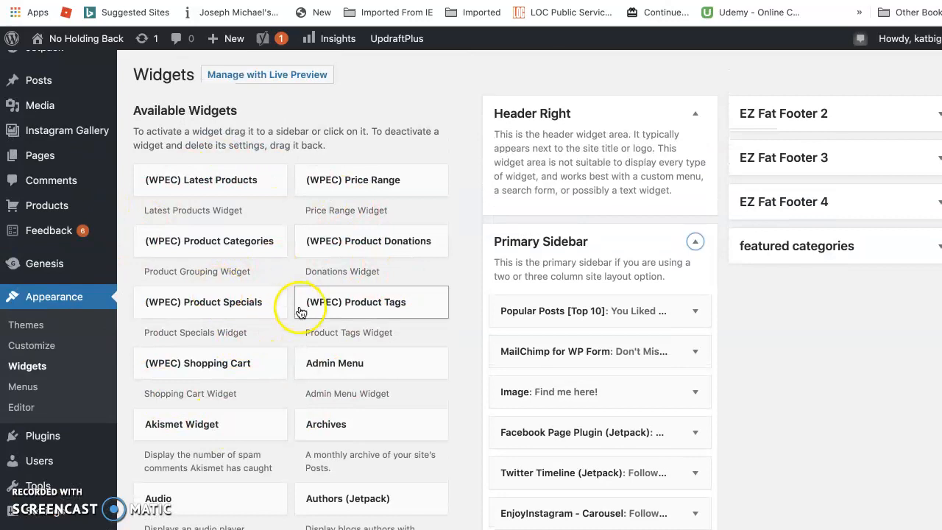
{"action": "scroll", "coordinate": [435, 361], "scroll_direction": "down", "scroll_amount": 5}
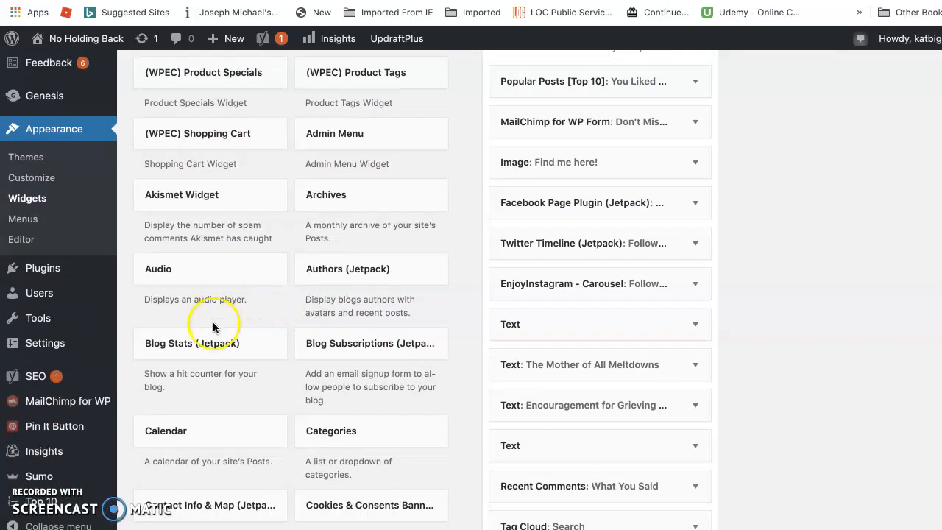
{"action": "mouse_move", "coordinate": [204, 345]}
{"action": "left_mouse_down"}
{"action": "mouse_move", "coordinate": [582, 381]}
{"action": "mouse_move", "coordinate": [586, 373]}
{"action": "mouse_move", "coordinate": [243, 328]}
{"action": "mouse_move", "coordinate": [186, 340]}
{"action": "left_mouse_up"}
Step: Expand the Facebook Page Plugin (Jetpack) widget in the Primary Sidebar and examine its page URL, size and display options
{"action": "scroll", "coordinate": [638, 346], "scroll_direction": "up", "scroll_amount": 1}
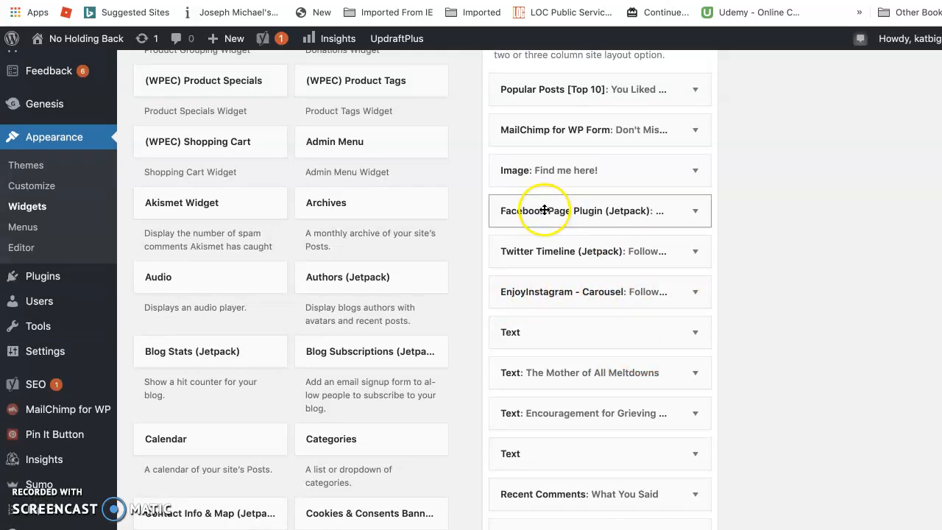
{"action": "left_click", "coordinate": [695, 212]}
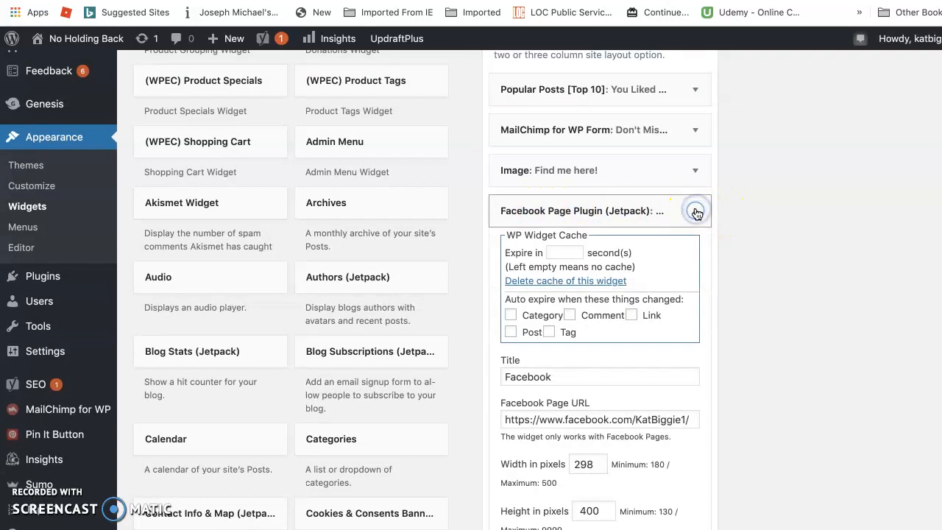
{"action": "scroll", "coordinate": [756, 346], "scroll_direction": "down", "scroll_amount": 4}
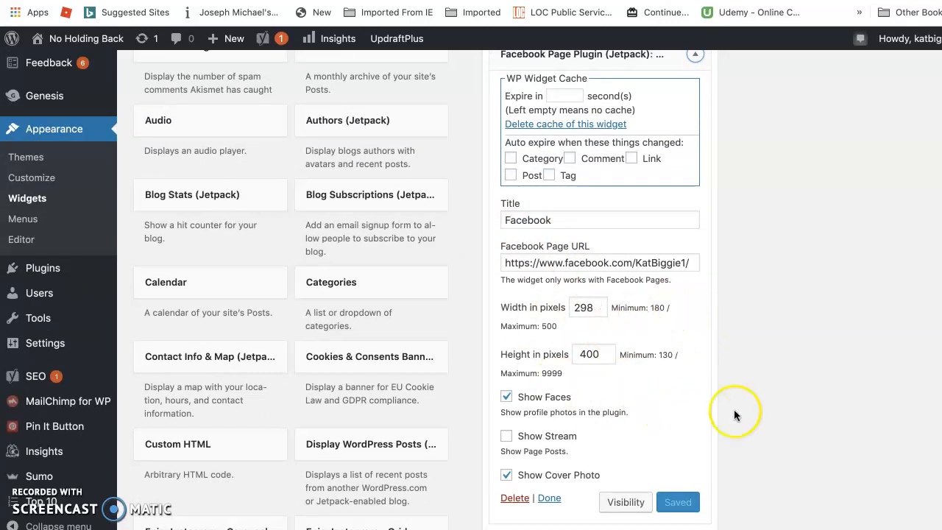
{"action": "scroll", "coordinate": [662, 390], "scroll_direction": "down", "scroll_amount": 2}
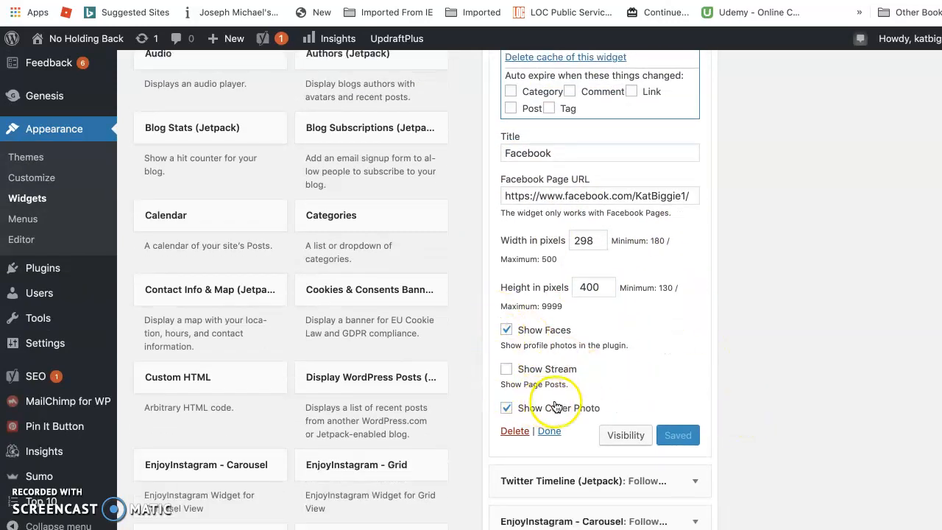
{"action": "scroll", "coordinate": [744, 365], "scroll_direction": "up", "scroll_amount": 1}
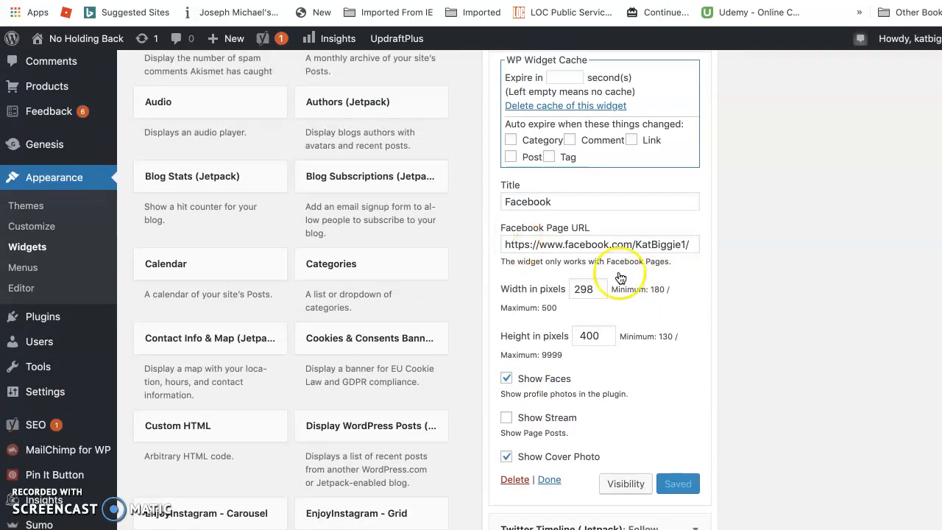
Step: Expand the EnjoyInstagram - Carousel widget in the Primary Sidebar and look through its settings
{"action": "scroll", "coordinate": [746, 329], "scroll_direction": "down", "scroll_amount": 8}
{"action": "left_click", "coordinate": [695, 298]}
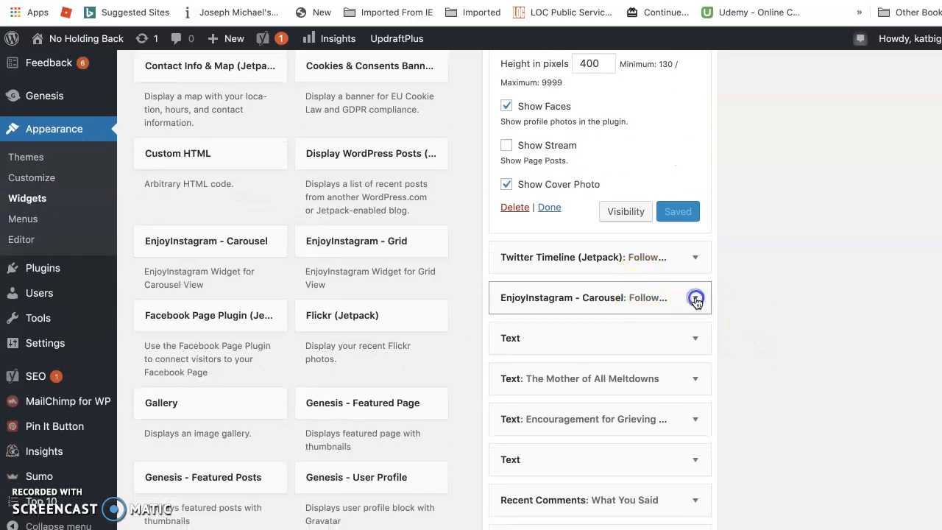
{"action": "scroll", "coordinate": [802, 376], "scroll_direction": "down", "scroll_amount": 8}
{"action": "scroll", "coordinate": [802, 381], "scroll_direction": "down", "scroll_amount": 6}
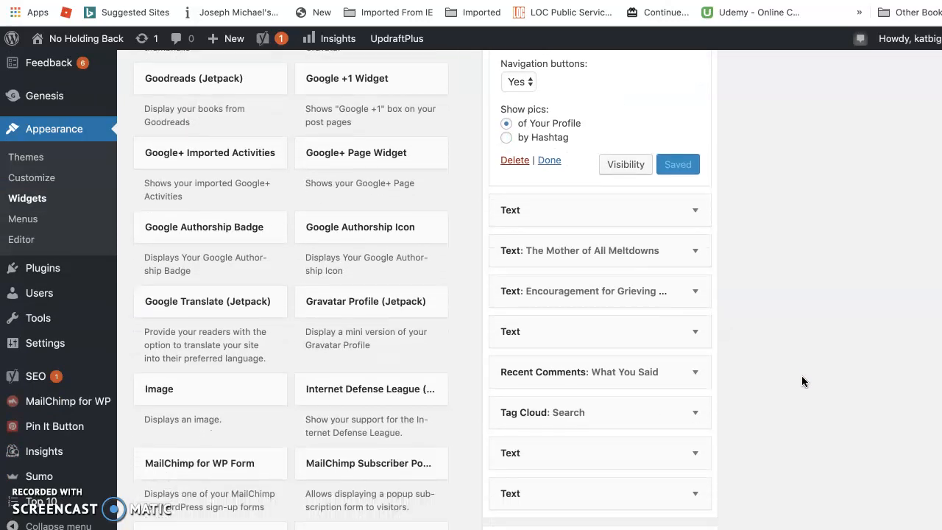
Step: Check the contents of the untitled Text widget below the Instagram carousel, collapse it, and look through the remaining widgets
{"action": "scroll", "coordinate": [802, 382], "scroll_direction": "down", "scroll_amount": 1}
{"action": "left_click", "coordinate": [691, 184]}
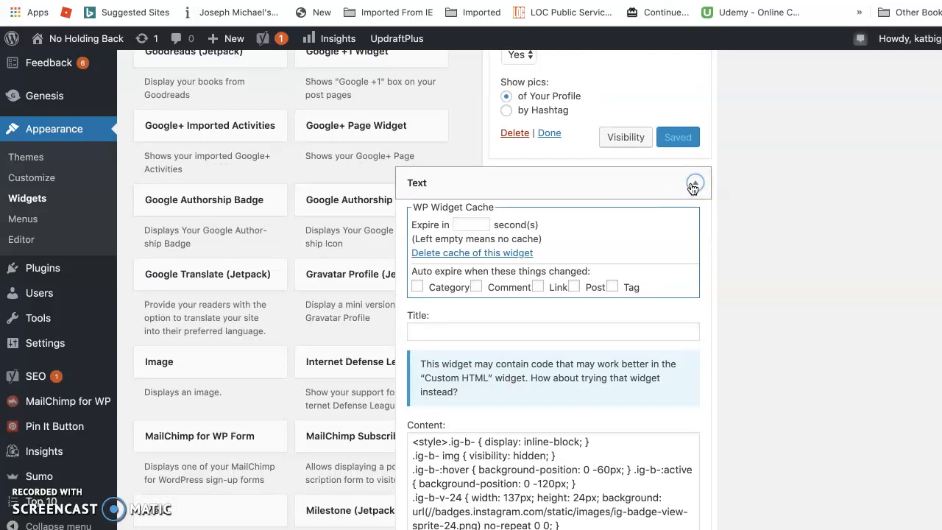
{"action": "left_click", "coordinate": [692, 184]}
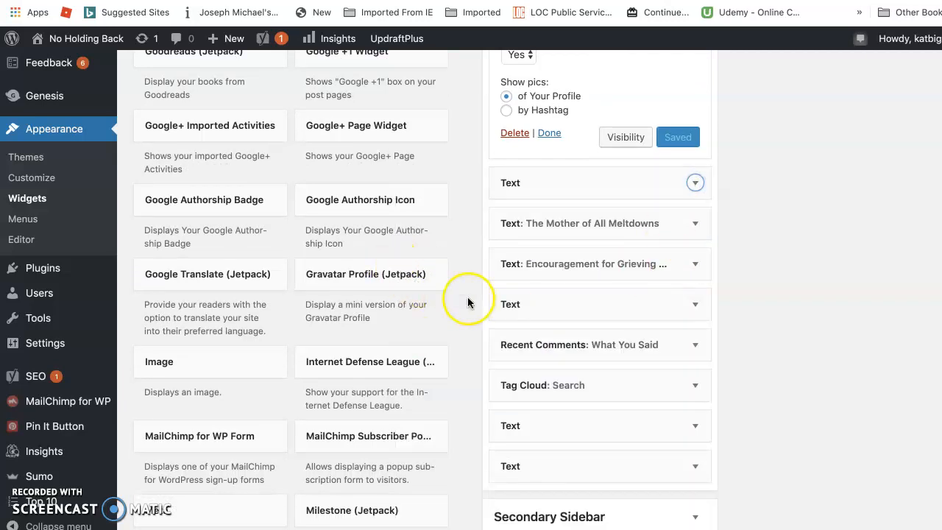
{"action": "scroll", "coordinate": [768, 368], "scroll_direction": "down", "scroll_amount": 3}
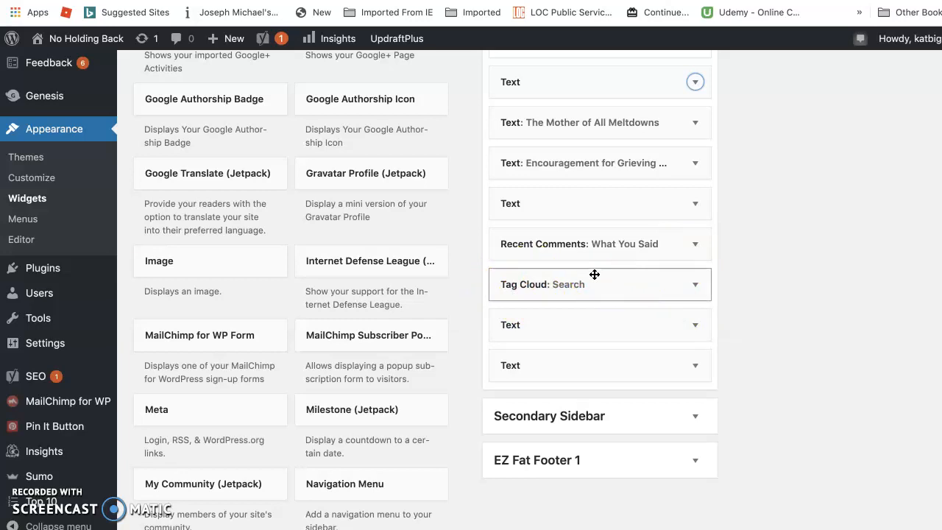
{"action": "scroll", "coordinate": [595, 275], "scroll_direction": "down", "scroll_amount": 7}
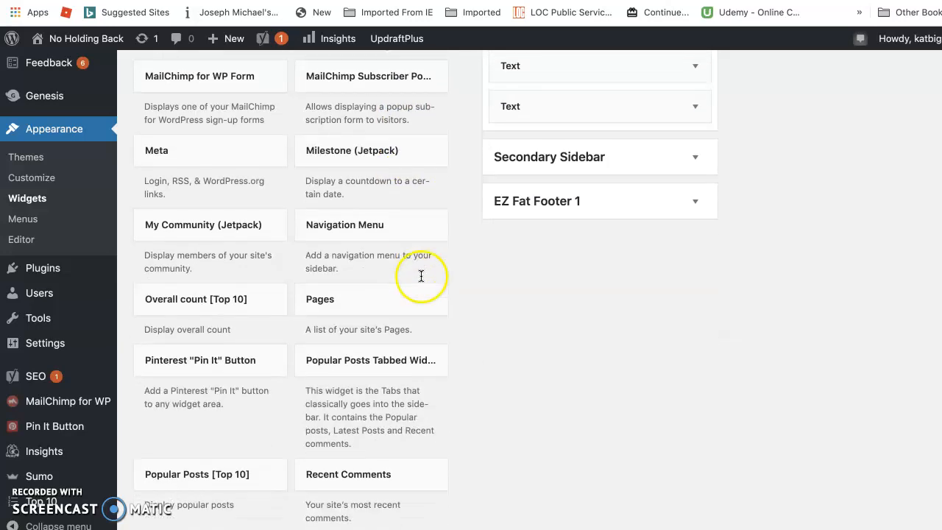
Step: Look through the remaining available widgets and footer widget areas, and collapse the Facebook Page Plugin (Jetpack) widget in the Primary Sidebar
{"action": "scroll", "coordinate": [421, 276], "scroll_direction": "down", "scroll_amount": 7}
{"action": "scroll", "coordinate": [305, 245], "scroll_direction": "down", "scroll_amount": 3}
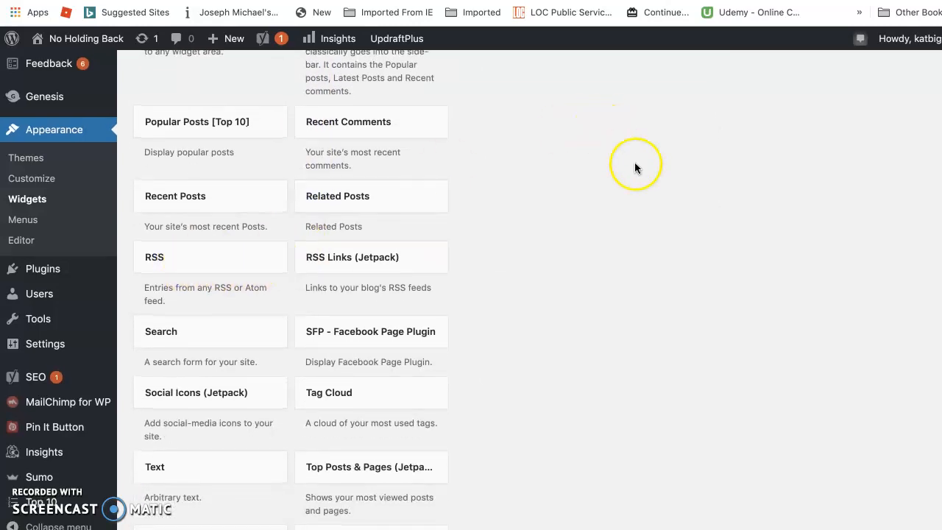
{"action": "scroll", "coordinate": [634, 162], "scroll_direction": "down", "scroll_amount": 5}
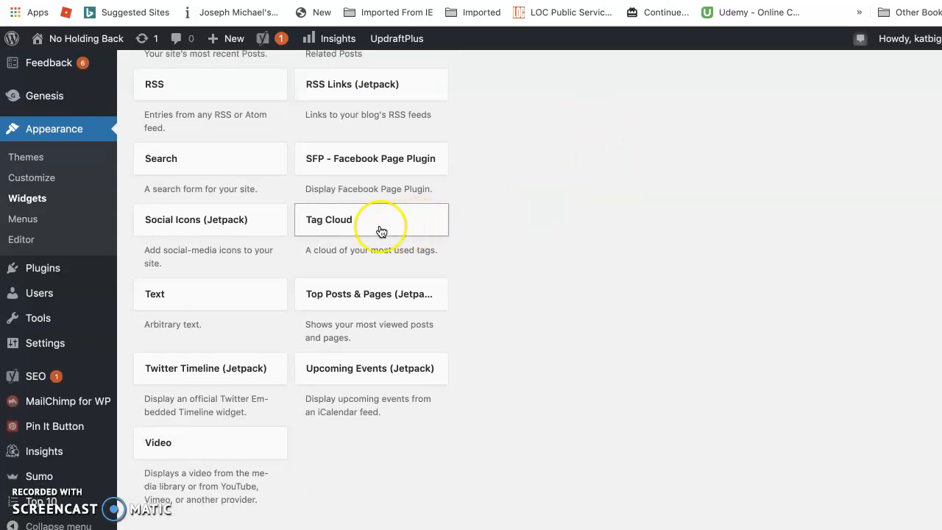
{"action": "scroll", "coordinate": [708, 173], "scroll_direction": "up", "scroll_amount": 10}
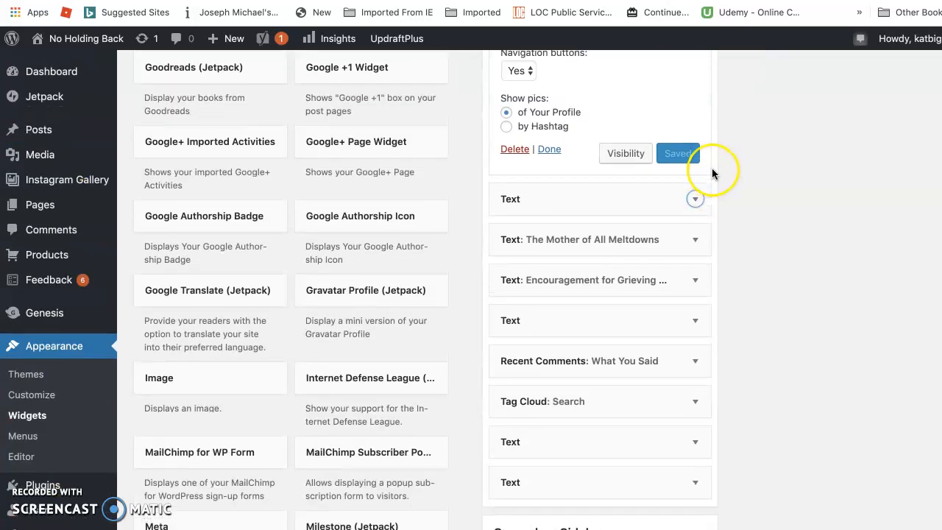
{"action": "scroll", "coordinate": [710, 171], "scroll_direction": "down", "scroll_amount": 4}
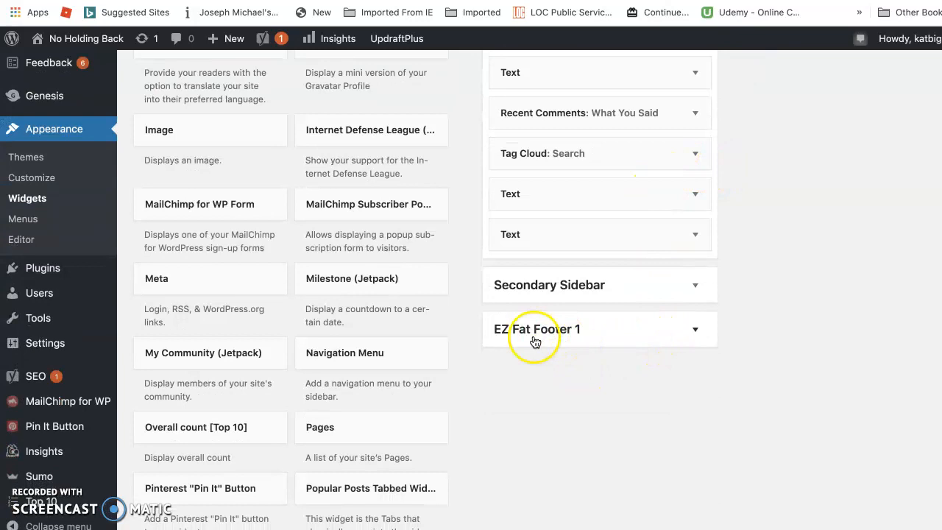
{"action": "scroll", "coordinate": [559, 309], "scroll_direction": "up", "scroll_amount": 6}
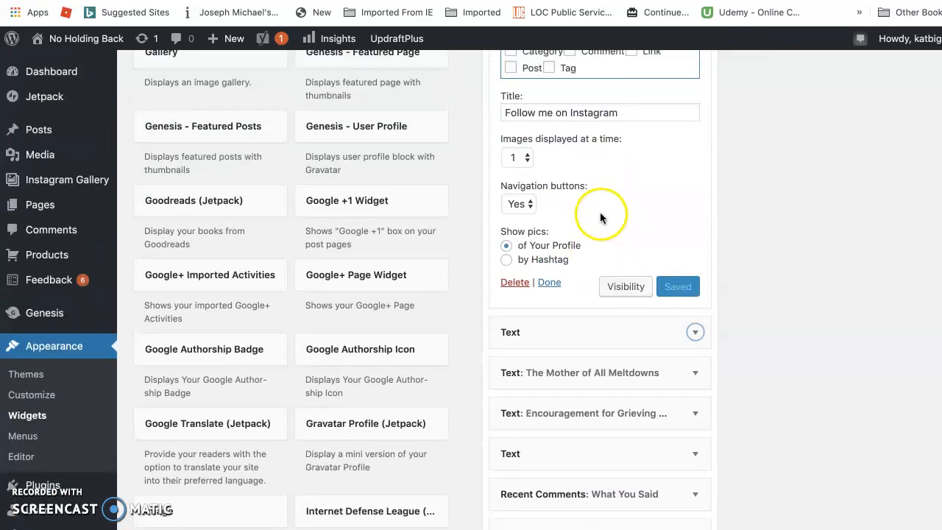
{"action": "scroll", "coordinate": [601, 230], "scroll_direction": "up", "scroll_amount": 6}
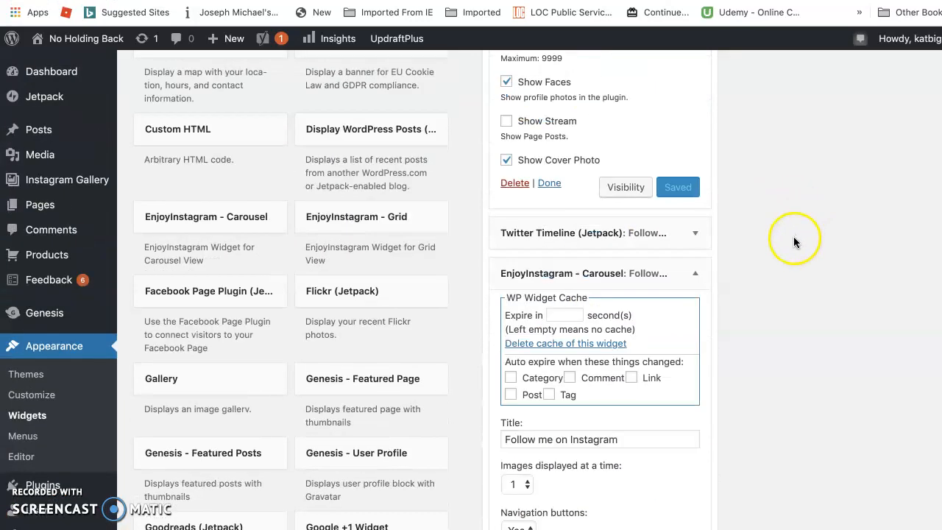
{"action": "scroll", "coordinate": [776, 245], "scroll_direction": "up", "scroll_amount": 5}
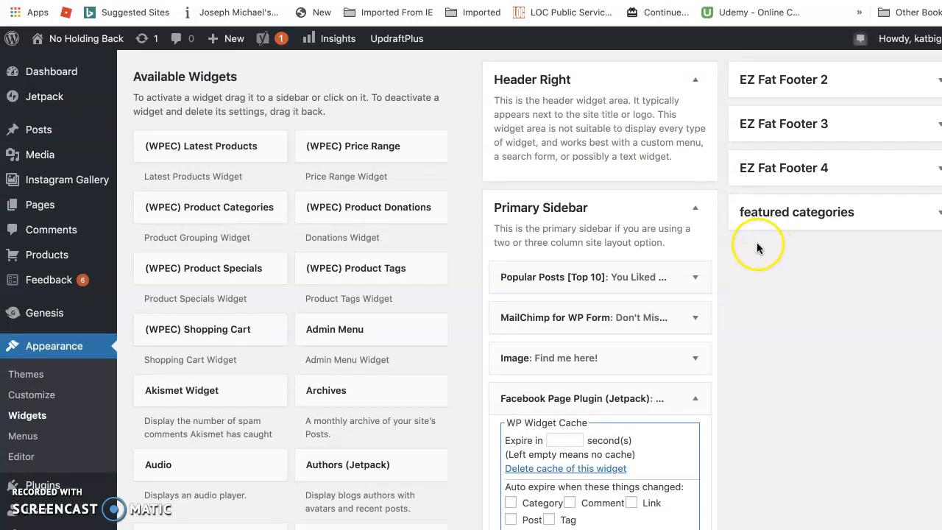
{"action": "left_click", "coordinate": [694, 398]}
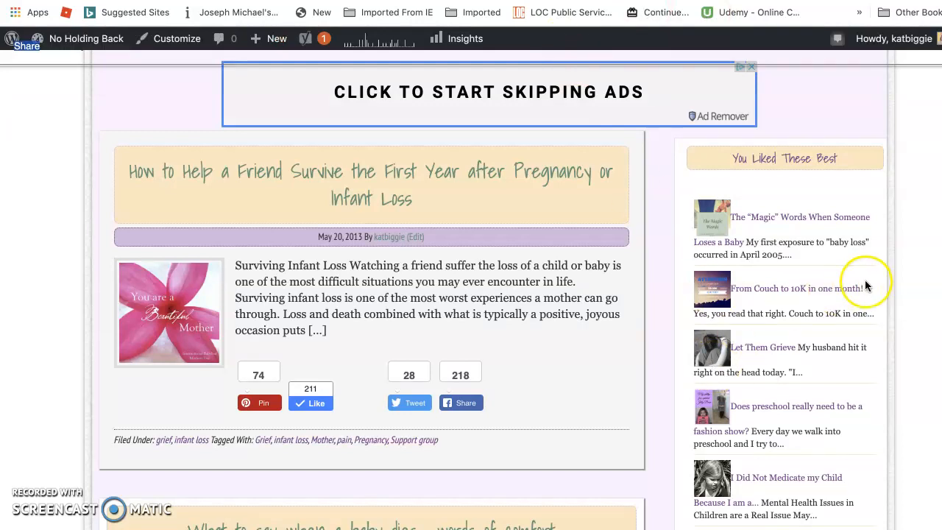
Step: On the blog's front page, examine the You Liked These Best list of popular posts in the sidebar
{"action": "scroll", "coordinate": [862, 284], "scroll_direction": "down", "scroll_amount": 1}
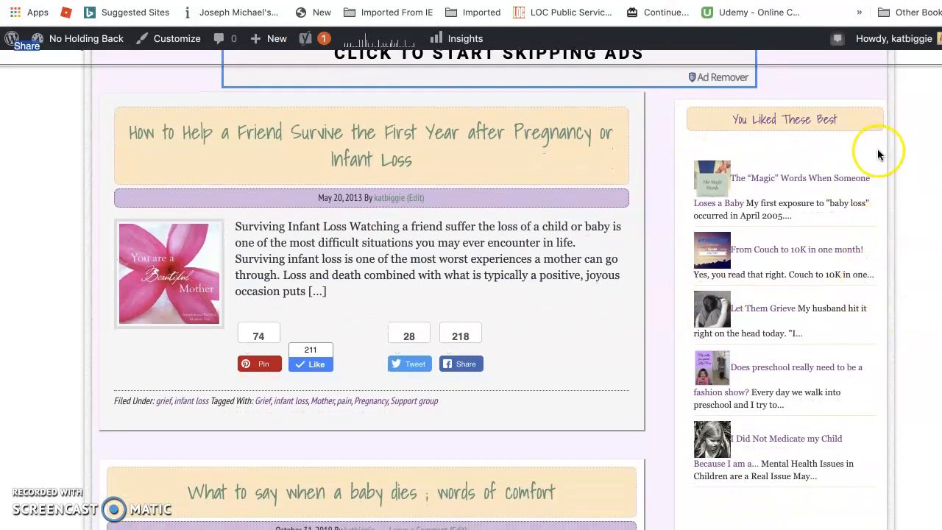
{"action": "scroll", "coordinate": [874, 153], "scroll_direction": "down", "scroll_amount": 3}
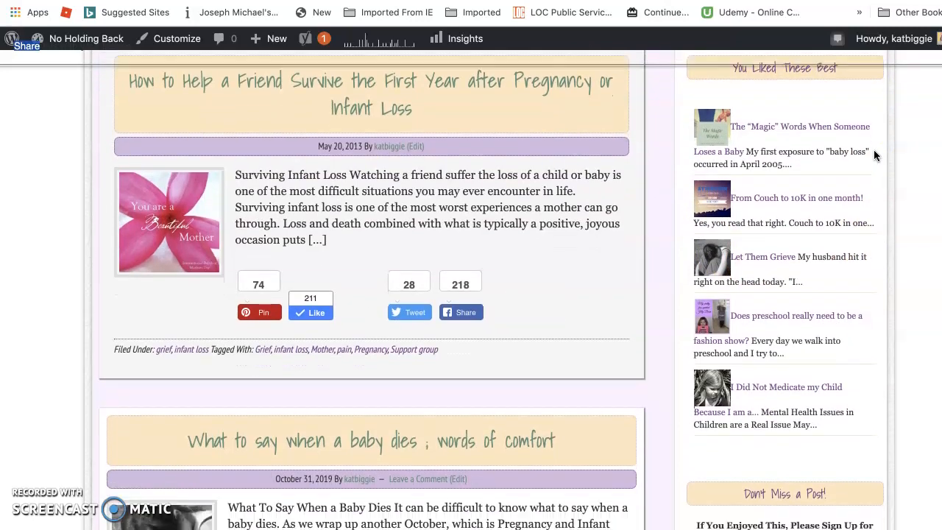
{"action": "scroll", "coordinate": [873, 149], "scroll_direction": "up", "scroll_amount": 1}
{"action": "left_click", "coordinate": [590, 212]}
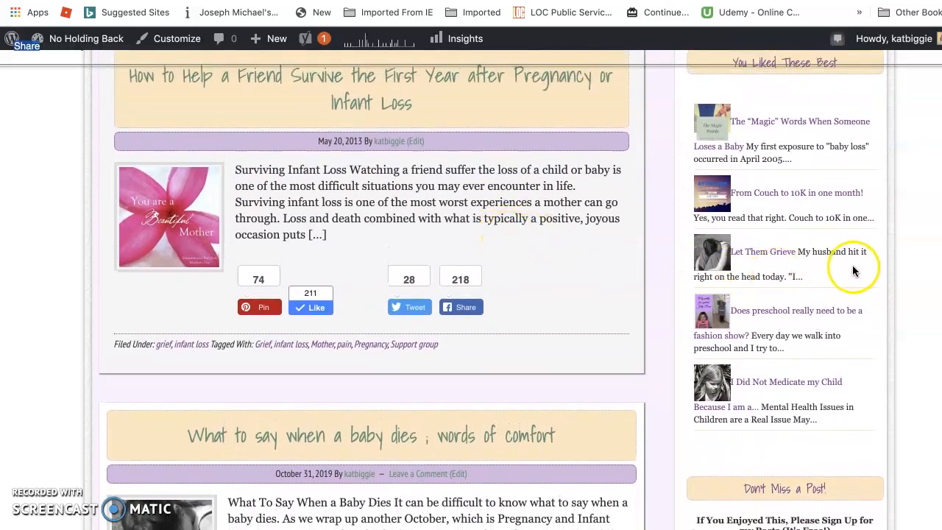
{"action": "scroll", "coordinate": [861, 270], "scroll_direction": "down", "scroll_amount": 1}
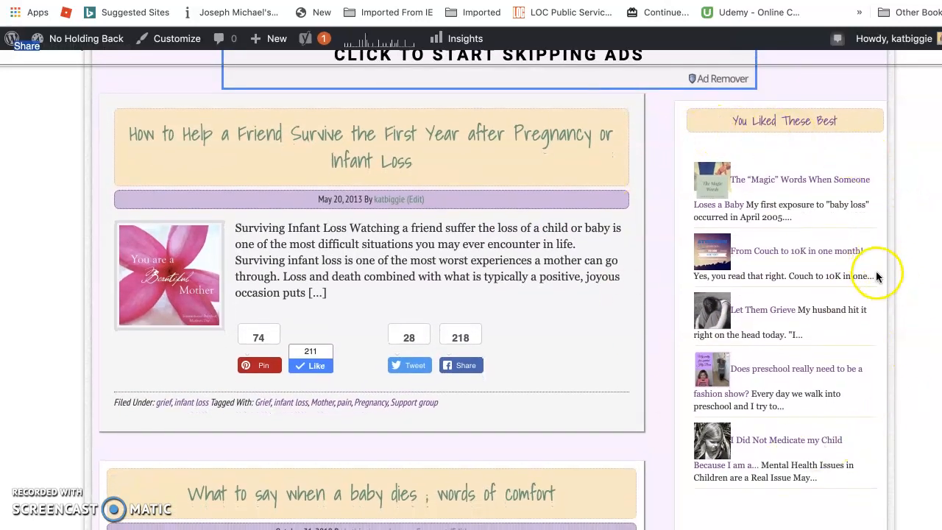
{"action": "scroll", "coordinate": [898, 287], "scroll_direction": "down", "scroll_amount": 2}
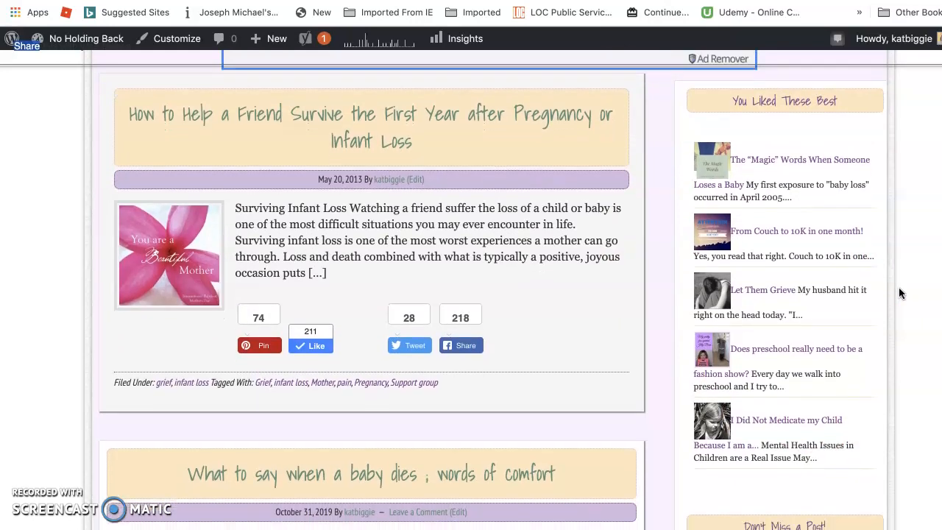
{"action": "scroll", "coordinate": [898, 287], "scroll_direction": "down", "scroll_amount": 1}
{"action": "scroll", "coordinate": [898, 287], "scroll_direction": "up", "scroll_amount": 2}
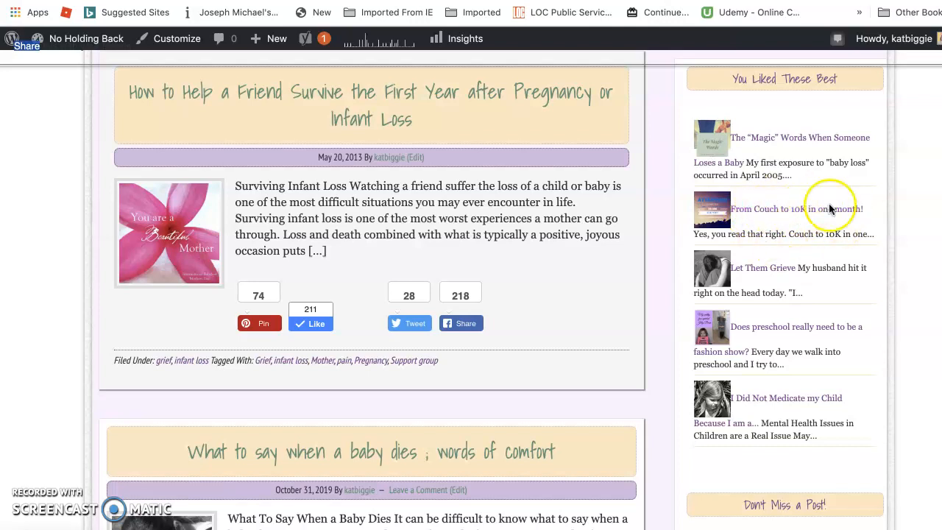
{"action": "left_click", "coordinate": [788, 213]}
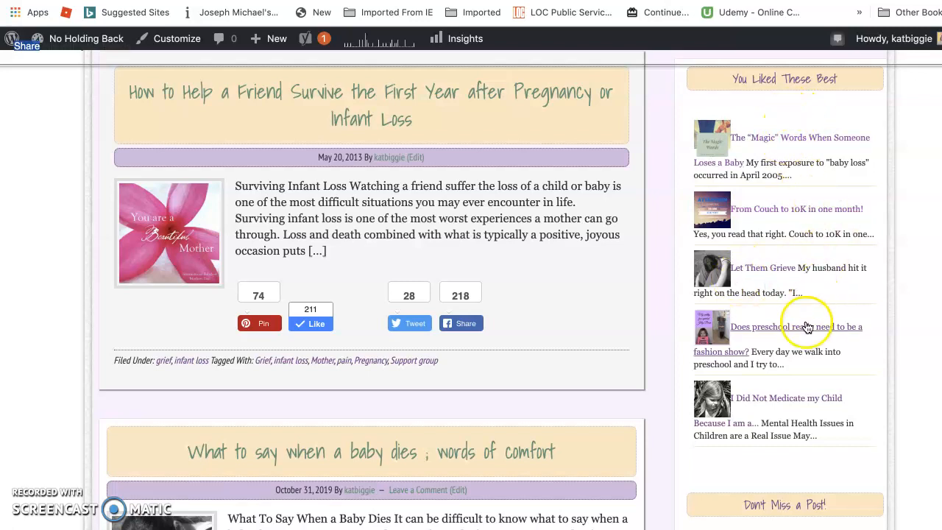
{"action": "scroll", "coordinate": [798, 401], "scroll_direction": "down", "scroll_amount": 3}
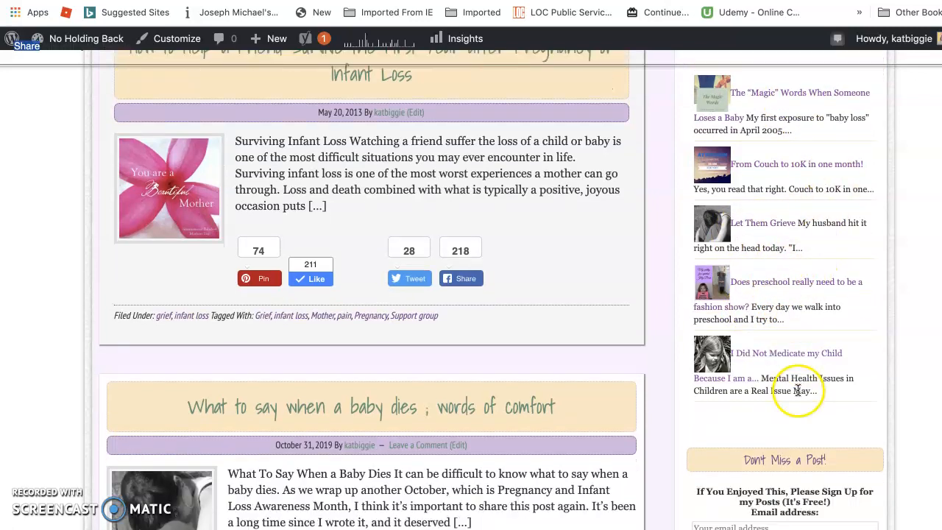
{"action": "scroll", "coordinate": [599, 331], "scroll_direction": "down", "scroll_amount": 2}
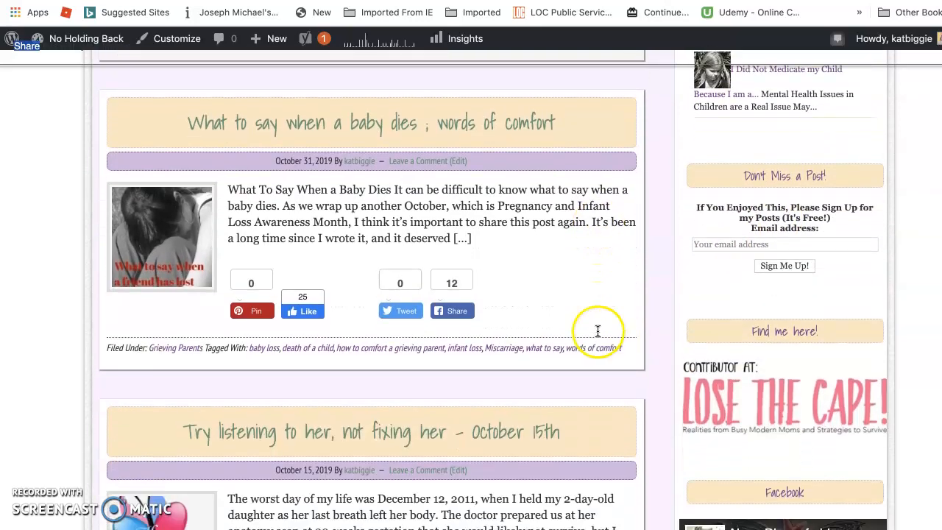
{"action": "scroll", "coordinate": [787, 336], "scroll_direction": "up", "scroll_amount": 5}
{"action": "scroll", "coordinate": [784, 335], "scroll_direction": "up", "scroll_amount": 1}
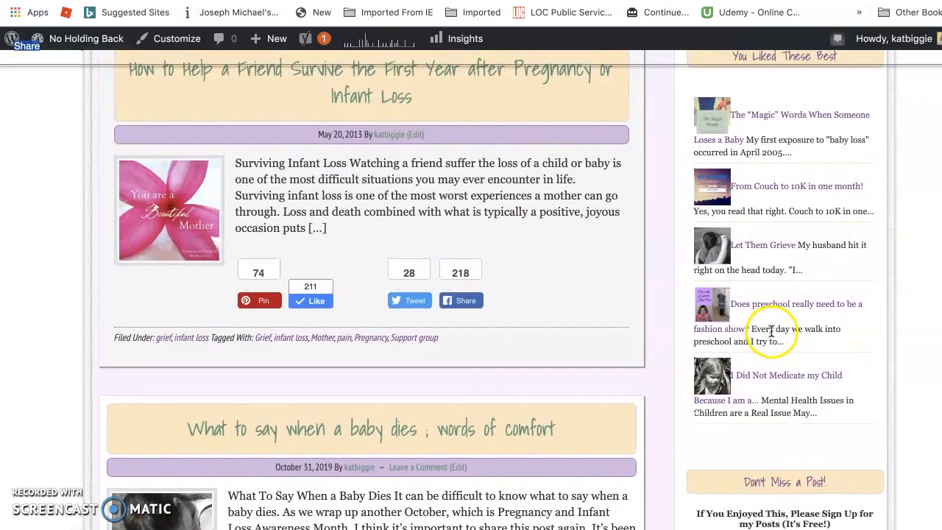
Step: Review the blog's sidebar sections from the Don't Miss a Post sign-up form through the social feeds to the book promotions
{"action": "scroll", "coordinate": [773, 382], "scroll_direction": "down", "scroll_amount": 3}
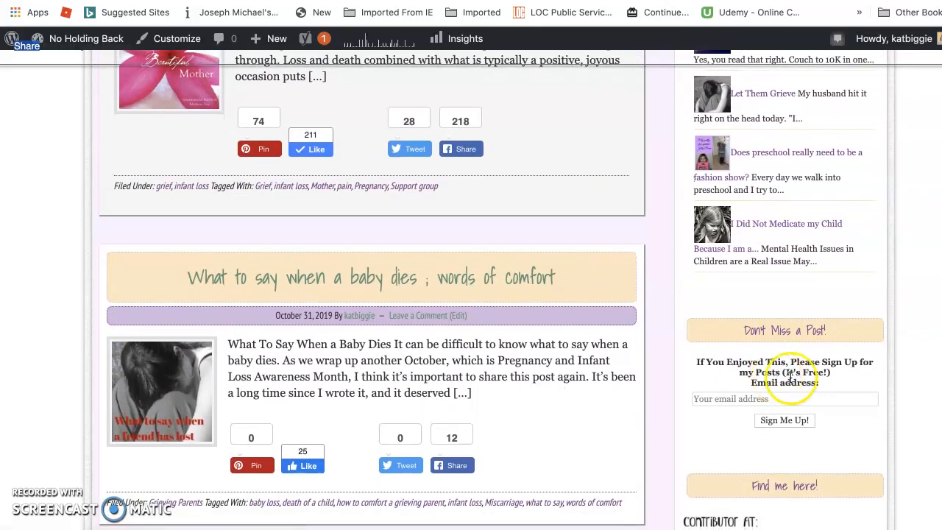
{"action": "scroll", "coordinate": [850, 376], "scroll_direction": "down", "scroll_amount": 3}
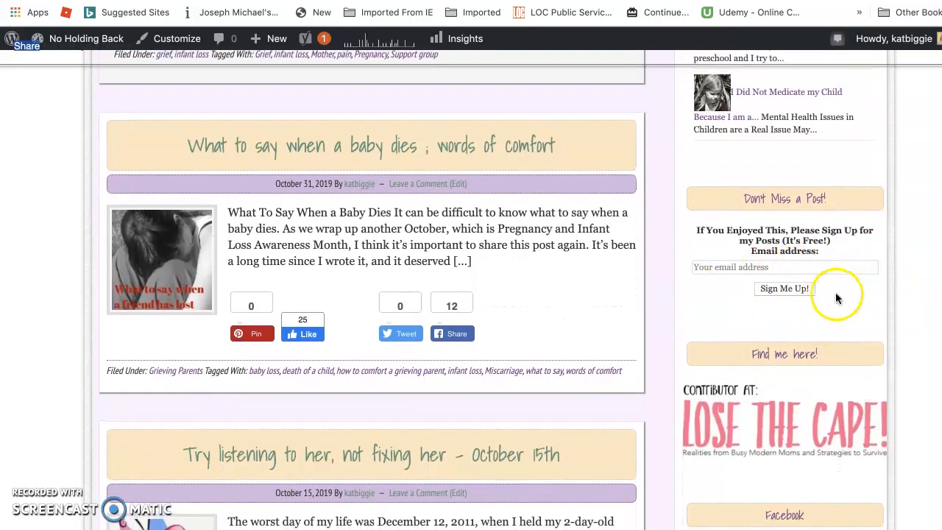
{"action": "scroll", "coordinate": [867, 293], "scroll_direction": "down", "scroll_amount": 1}
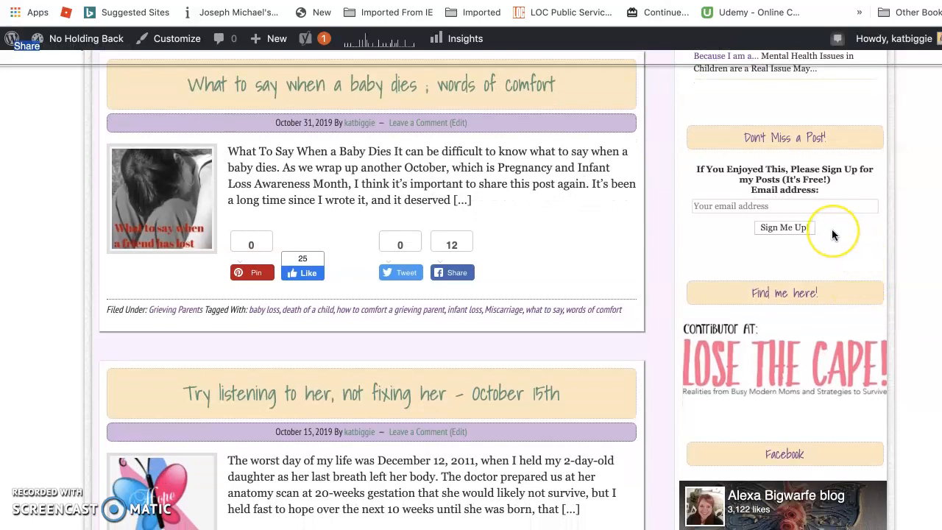
{"action": "scroll", "coordinate": [831, 228], "scroll_direction": "down", "scroll_amount": 3}
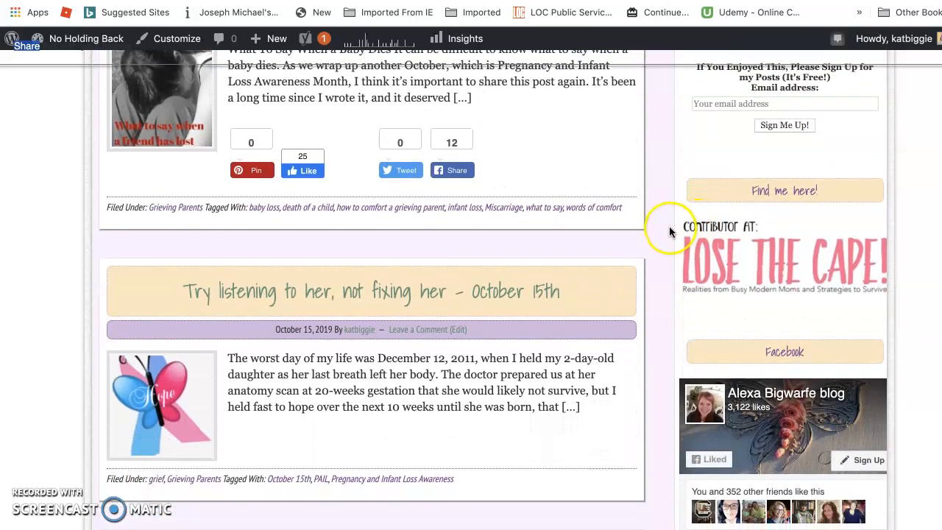
{"action": "scroll", "coordinate": [723, 195], "scroll_direction": "up", "scroll_amount": 2}
{"action": "scroll", "coordinate": [652, 266], "scroll_direction": "down", "scroll_amount": 3}
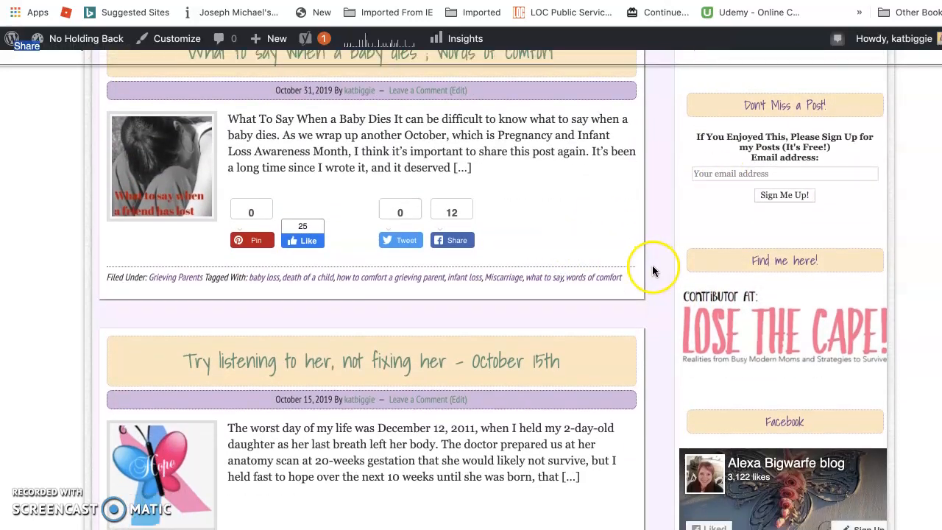
{"action": "scroll", "coordinate": [652, 273], "scroll_direction": "down", "scroll_amount": 6}
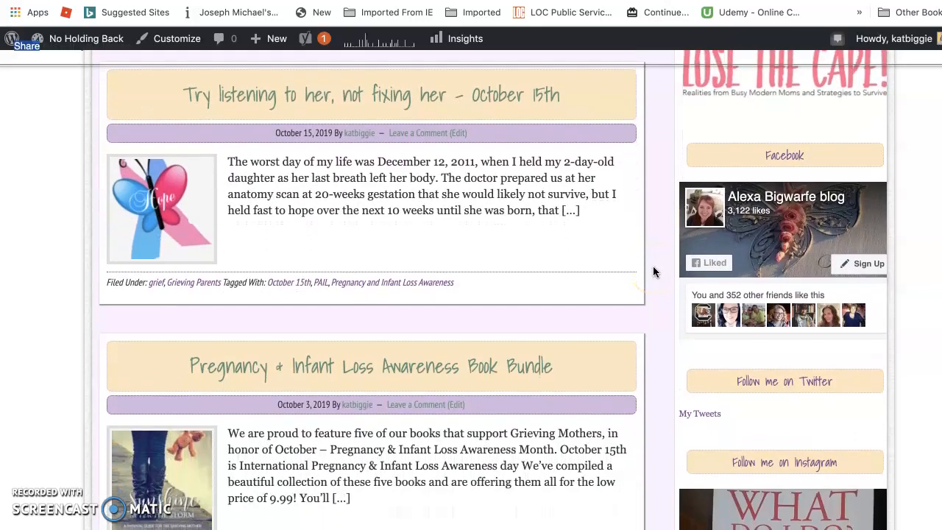
{"action": "scroll", "coordinate": [651, 273], "scroll_direction": "down", "scroll_amount": 7}
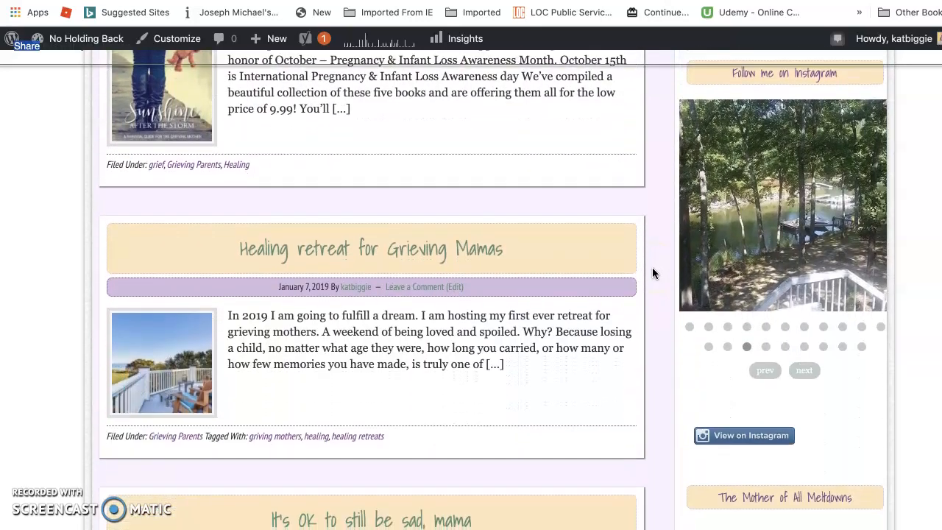
{"action": "scroll", "coordinate": [652, 273], "scroll_direction": "down", "scroll_amount": 8}
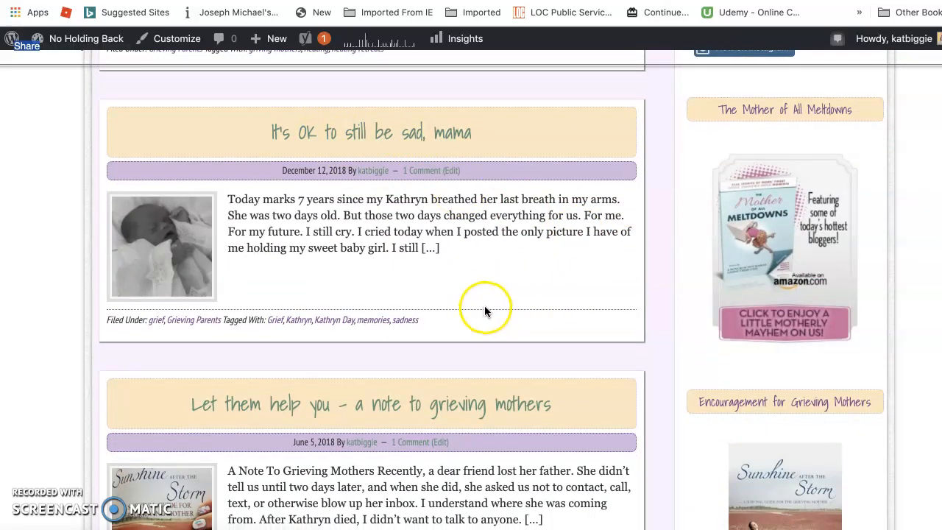
Step: Open the post "It's OK to still be sad, mama" and examine its related posts, author box and share buttons
{"action": "left_click", "coordinate": [395, 133]}
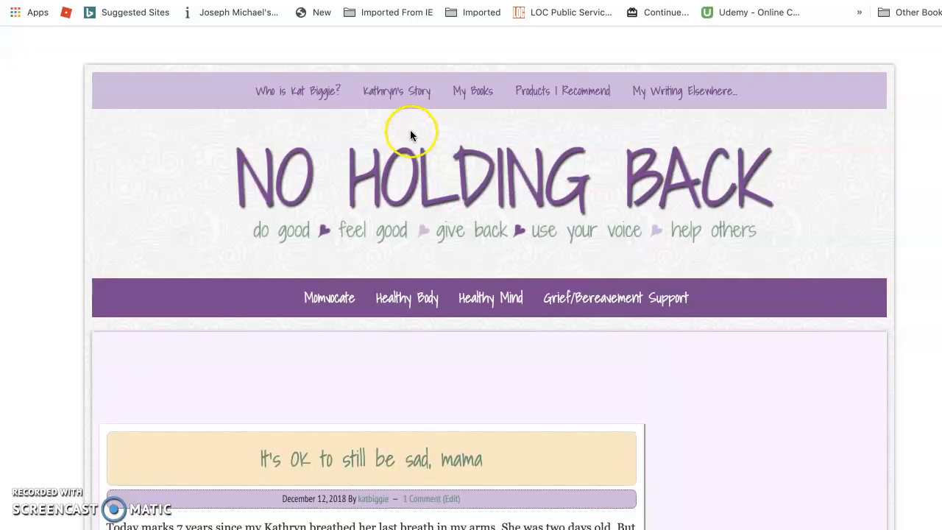
{"action": "scroll", "coordinate": [462, 341], "scroll_direction": "down", "scroll_amount": 15}
{"action": "scroll", "coordinate": [462, 346], "scroll_direction": "down", "scroll_amount": 20}
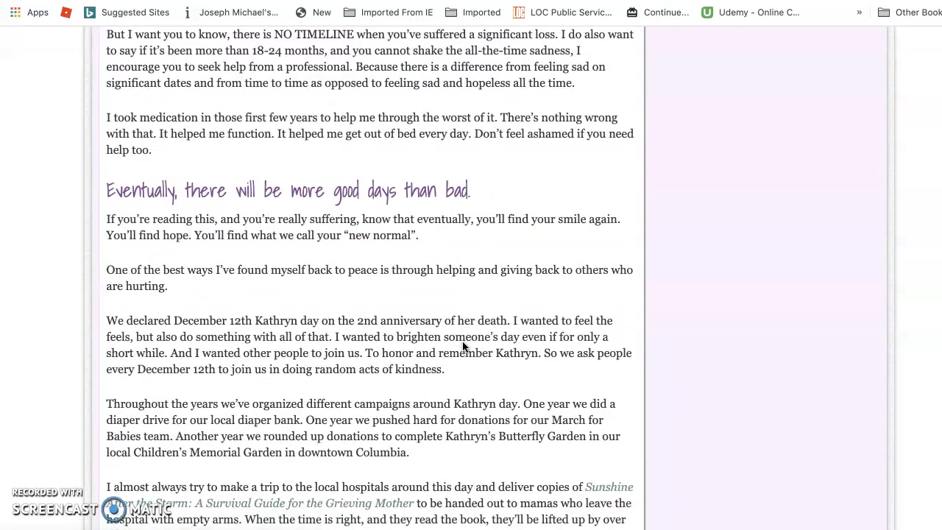
{"action": "scroll", "coordinate": [462, 341], "scroll_direction": "down", "scroll_amount": 3}
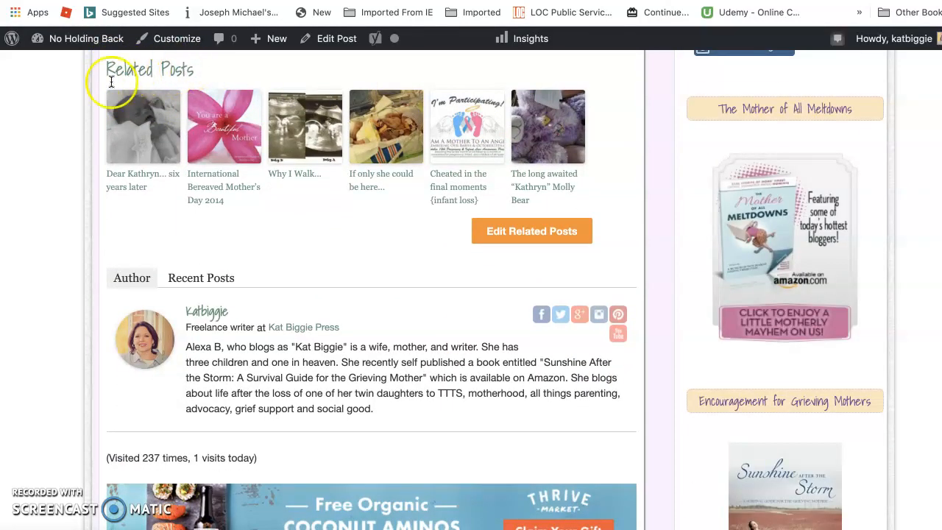
{"action": "scroll", "coordinate": [432, 159], "scroll_direction": "down", "scroll_amount": 5}
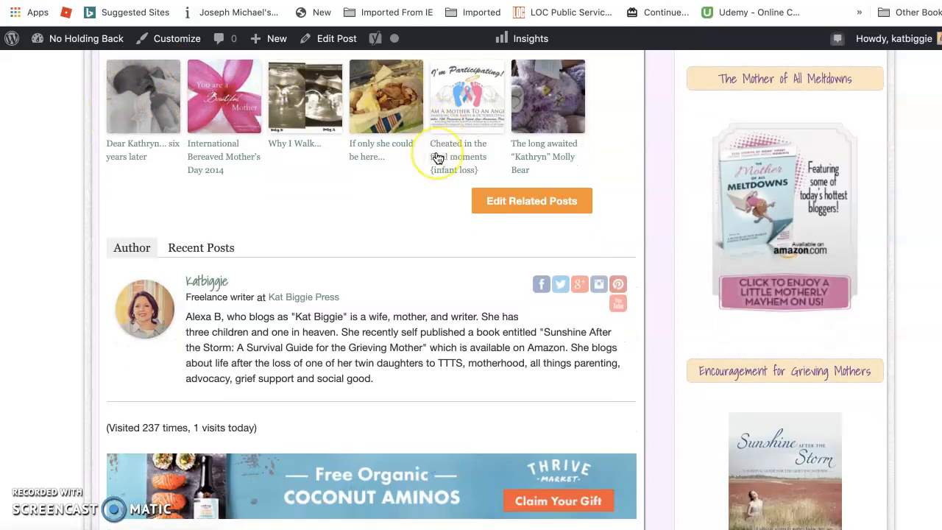
{"action": "scroll", "coordinate": [432, 159], "scroll_direction": "down", "scroll_amount": 4}
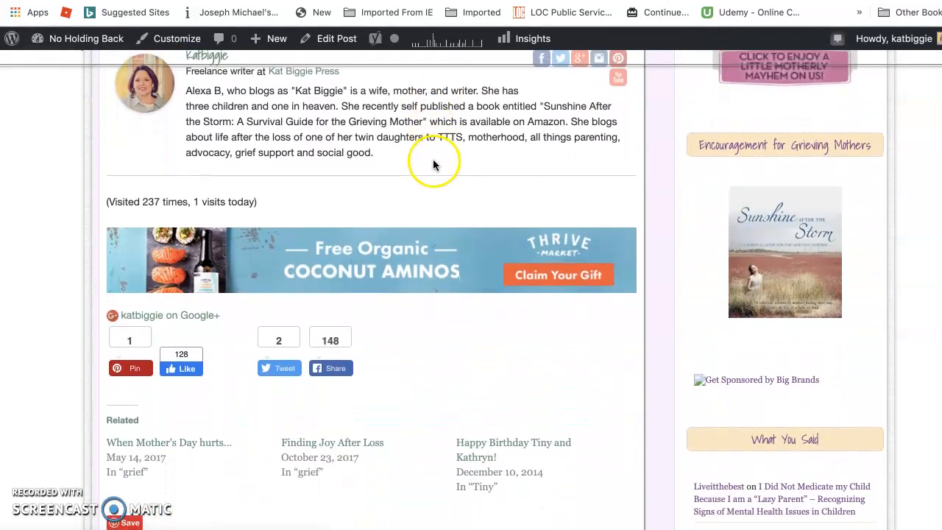
{"action": "scroll", "coordinate": [433, 164], "scroll_direction": "down", "scroll_amount": 1}
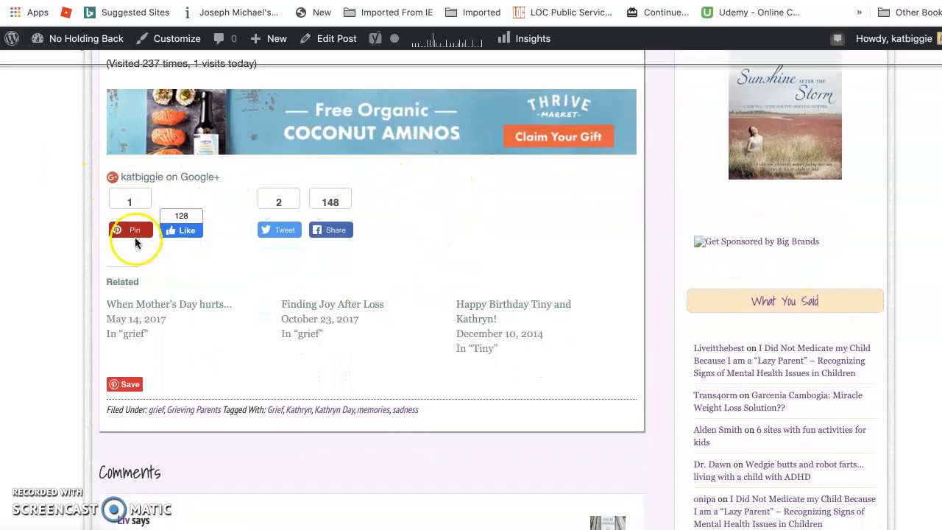
Step: Open the post's Twitter share window, move it into view, and check the prefilled tweet's title, link and author handle
{"action": "left_click", "coordinate": [272, 230]}
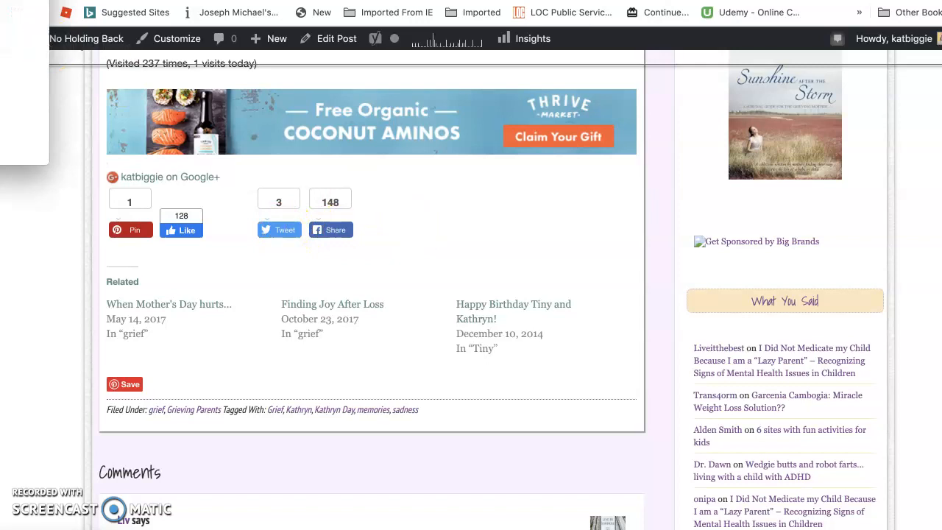
{"action": "left_click_drag", "start_coordinate": [26, 7], "coordinate": [557, 87]}
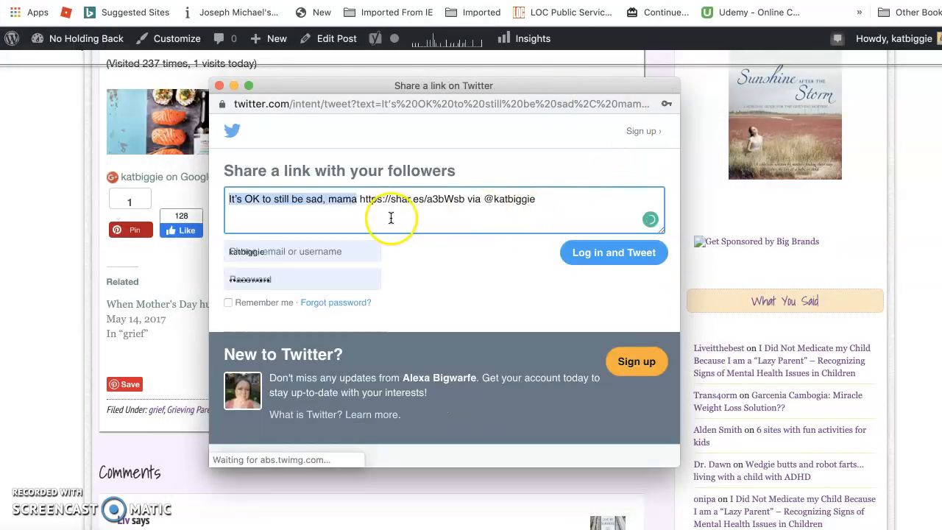
{"action": "left_click_drag", "start_coordinate": [481, 199], "coordinate": [551, 199]}
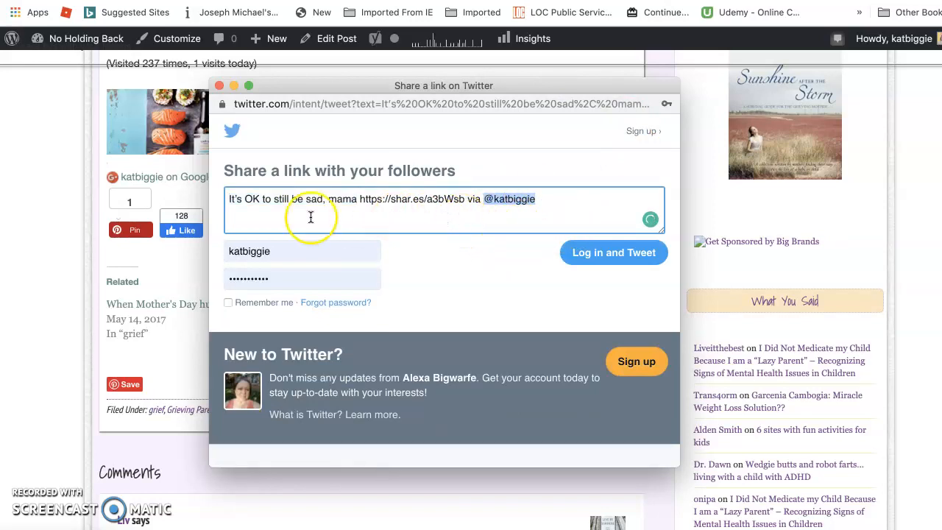
Step: Log in to Twitter with the prefilled credentials, post the prepared tweet, and close the share window
{"action": "left_click", "coordinate": [603, 255]}
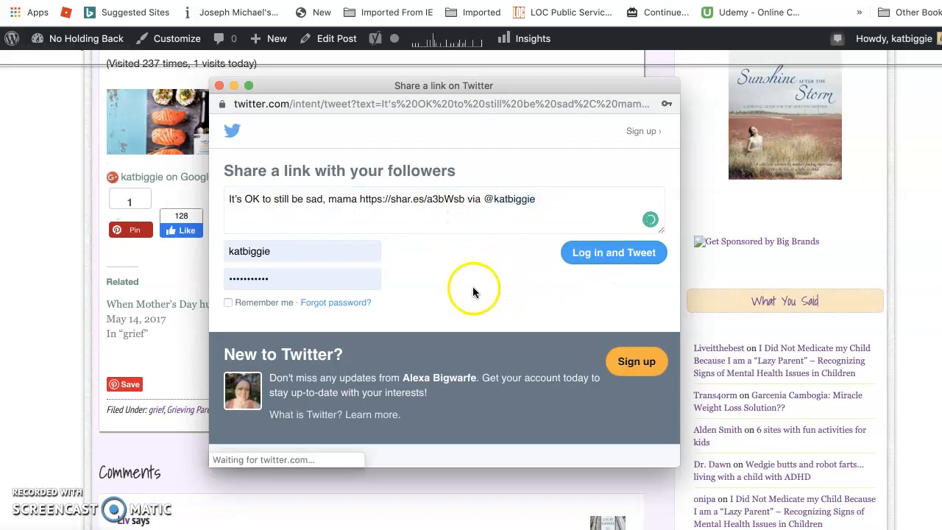
{"action": "left_click", "coordinate": [636, 255]}
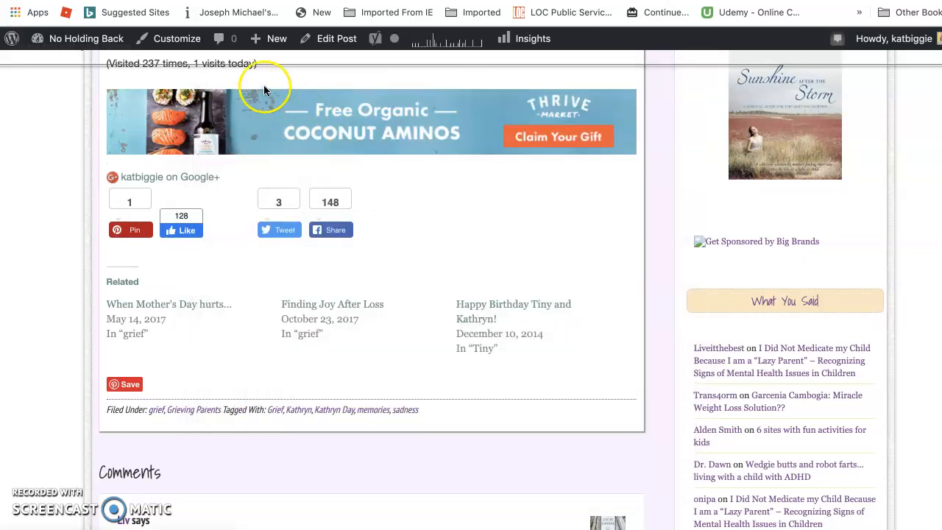
Step: Examine the post's comments section and reply form, and return to the blog header above the post
{"action": "scroll", "coordinate": [463, 284], "scroll_direction": "down", "scroll_amount": 5}
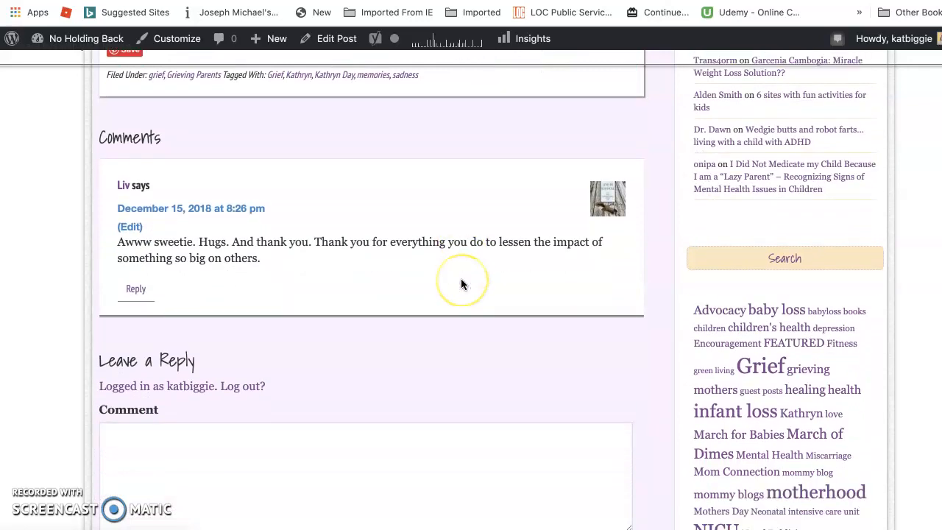
{"action": "scroll", "coordinate": [461, 283], "scroll_direction": "up", "scroll_amount": 2}
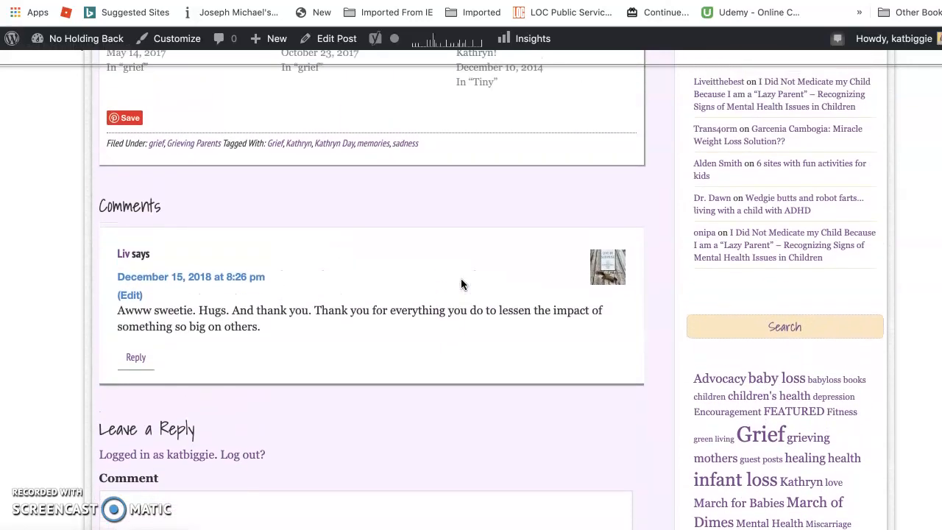
{"action": "scroll", "coordinate": [462, 284], "scroll_direction": "up", "scroll_amount": 1}
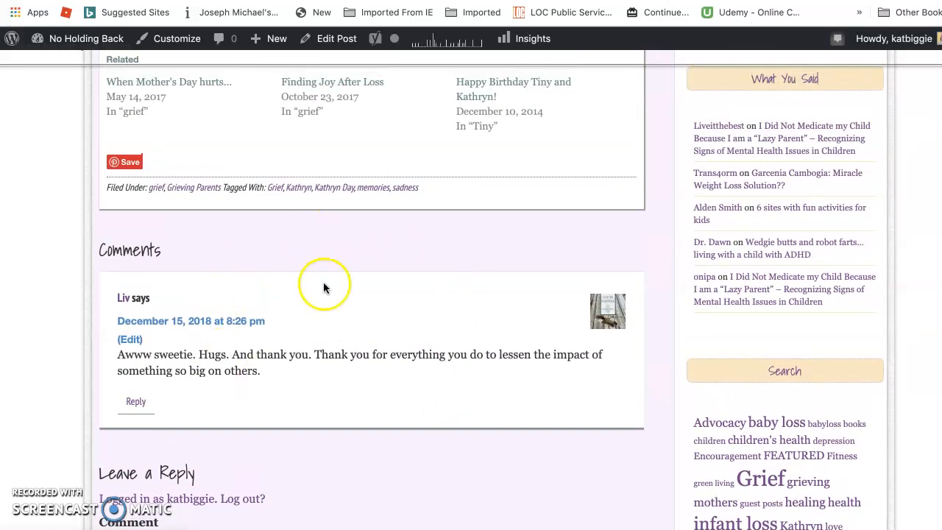
{"action": "scroll", "coordinate": [409, 361], "scroll_direction": "up", "scroll_amount": 13}
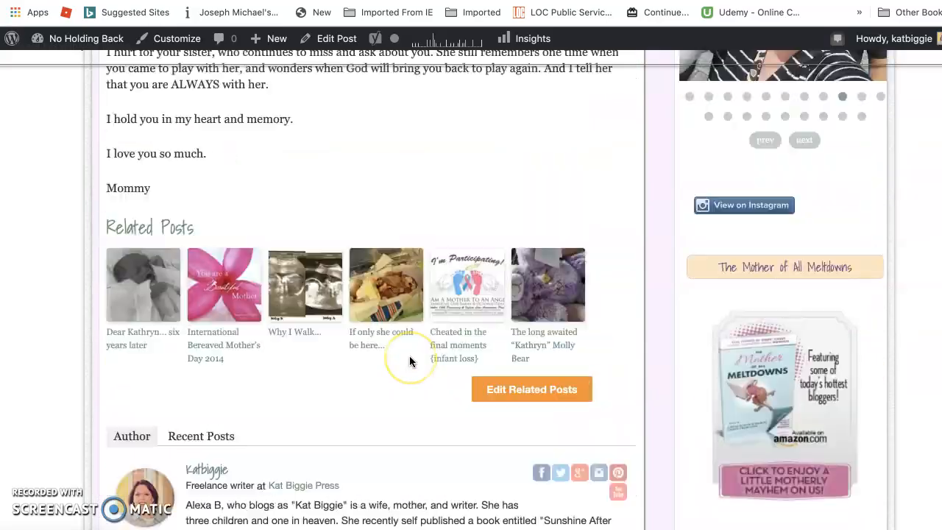
{"action": "scroll", "coordinate": [409, 356], "scroll_direction": "up", "scroll_amount": 20}
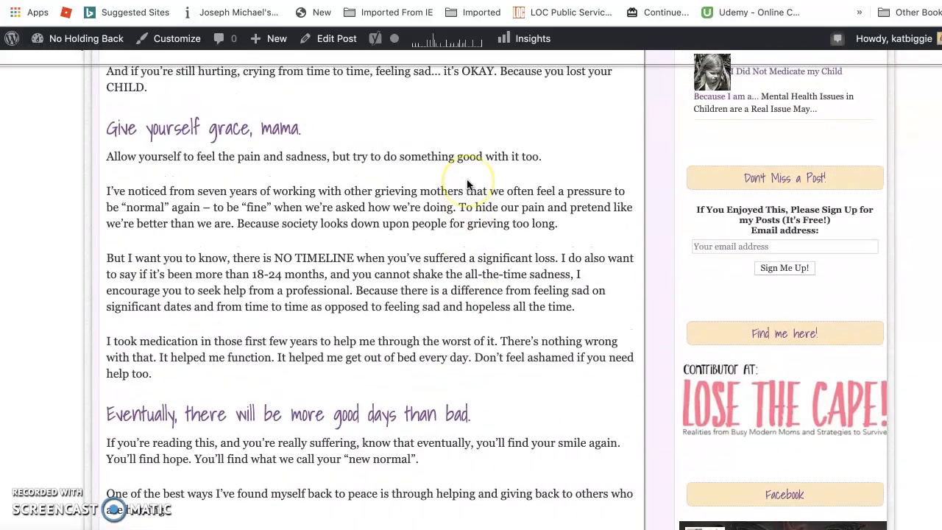
{"action": "scroll", "coordinate": [466, 178], "scroll_direction": "up", "scroll_amount": 8}
{"action": "scroll", "coordinate": [467, 184], "scroll_direction": "down", "scroll_amount": 2}
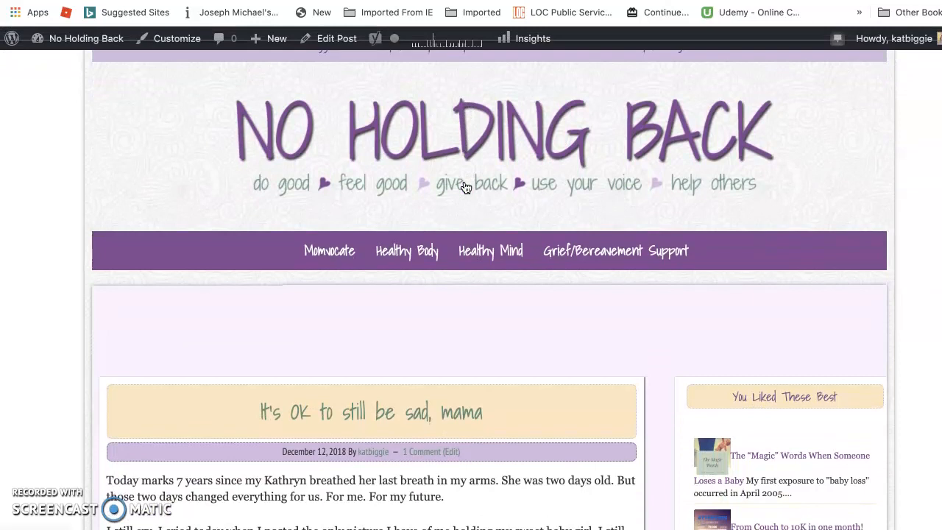
Step: Review the post's text alongside its sidebar widgets, down to the related posts and author box, and return to the page header
{"action": "scroll", "coordinate": [471, 192], "scroll_direction": "down", "scroll_amount": 1}
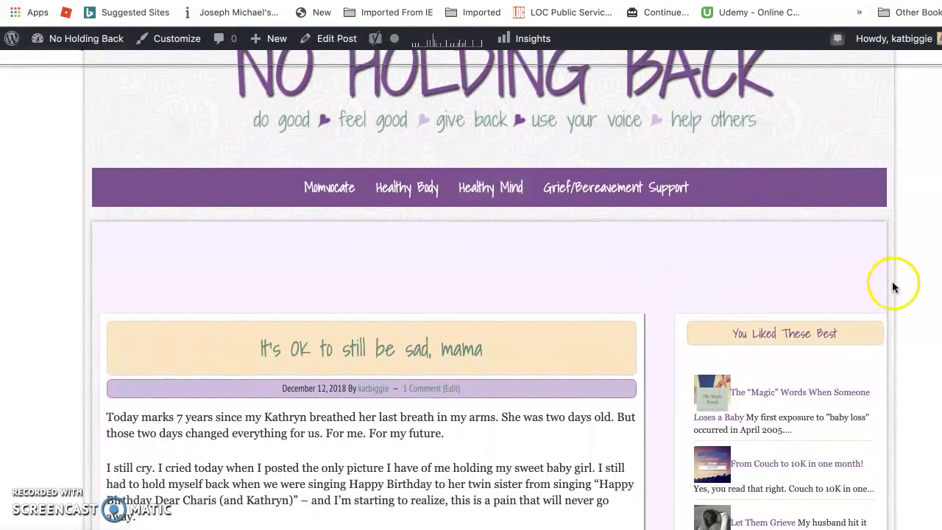
{"action": "scroll", "coordinate": [894, 285], "scroll_direction": "down", "scroll_amount": 2}
{"action": "scroll", "coordinate": [894, 286], "scroll_direction": "down", "scroll_amount": 3}
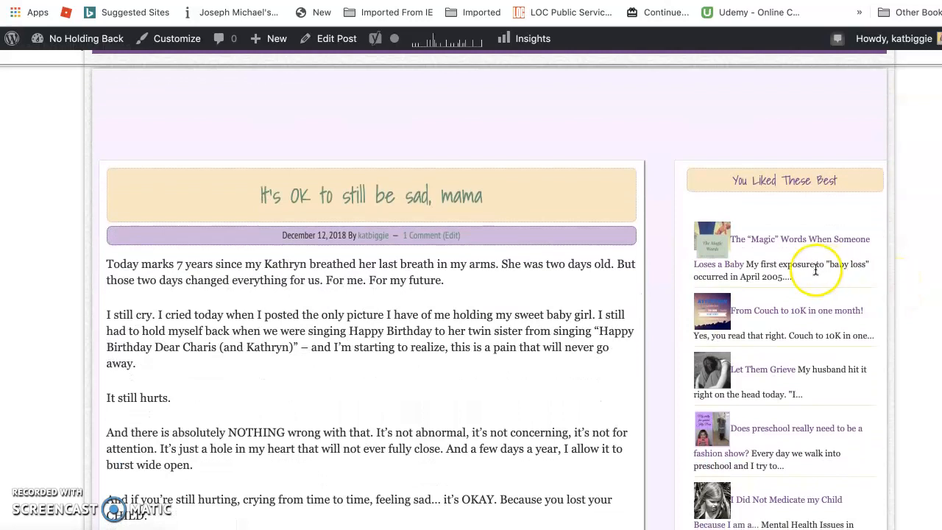
{"action": "scroll", "coordinate": [914, 313], "scroll_direction": "down", "scroll_amount": 5}
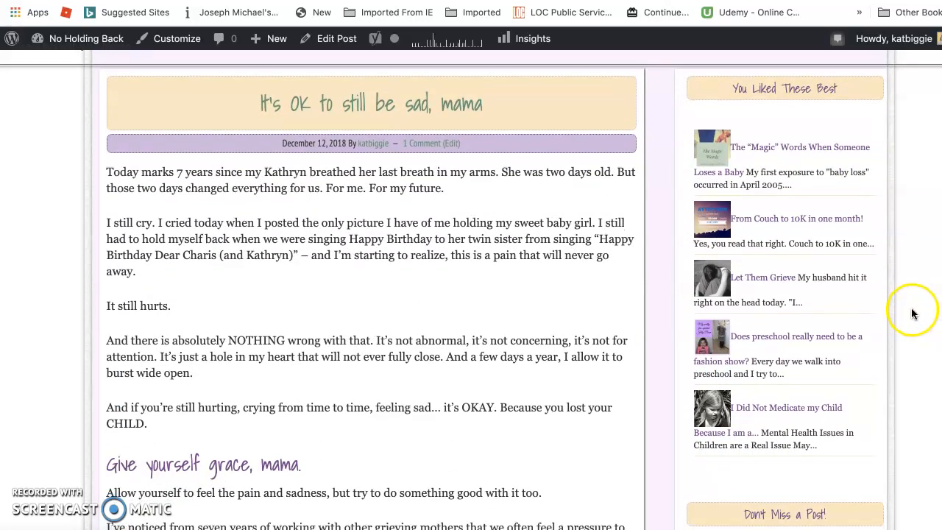
{"action": "scroll", "coordinate": [909, 309], "scroll_direction": "down", "scroll_amount": 3}
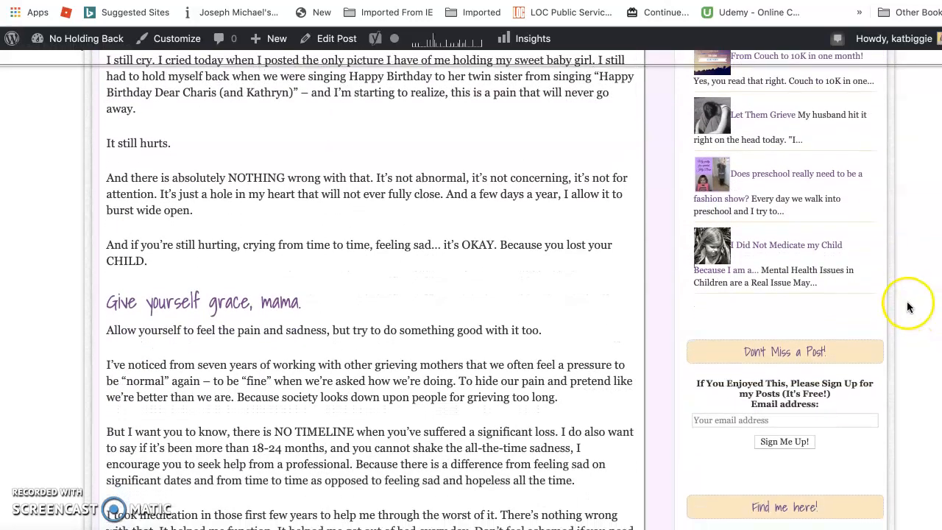
{"action": "scroll", "coordinate": [908, 305], "scroll_direction": "down", "scroll_amount": 3}
{"action": "scroll", "coordinate": [905, 294], "scroll_direction": "down", "scroll_amount": 5}
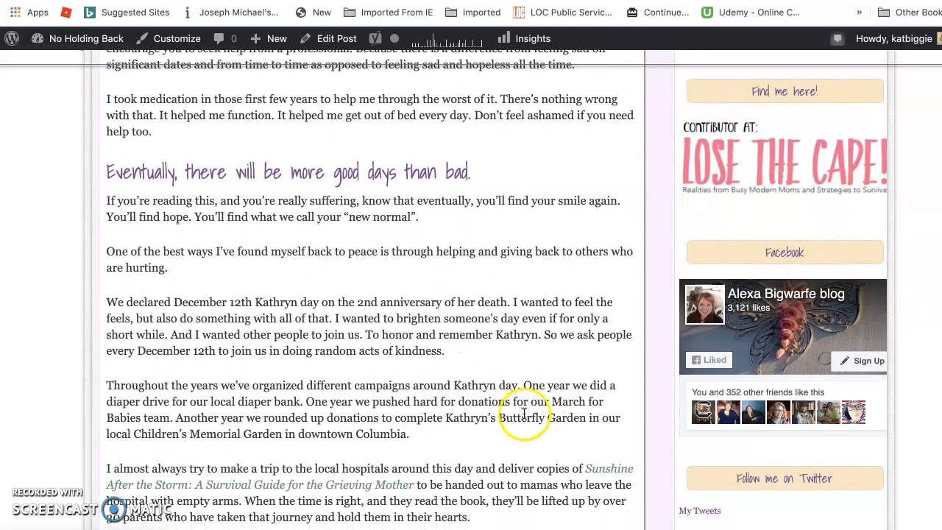
{"action": "scroll", "coordinate": [545, 409], "scroll_direction": "down", "scroll_amount": 2}
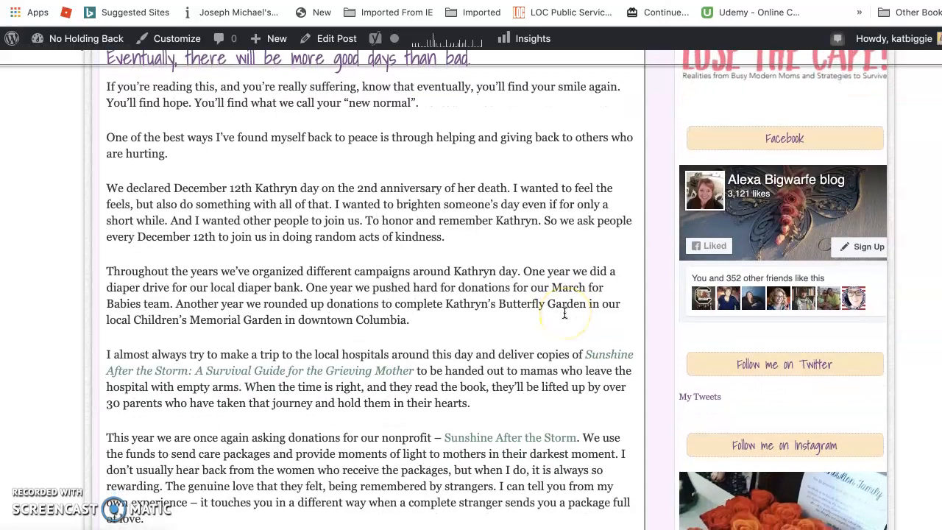
{"action": "scroll", "coordinate": [563, 319], "scroll_direction": "down", "scroll_amount": 5}
{"action": "scroll", "coordinate": [564, 312], "scroll_direction": "down", "scroll_amount": 6}
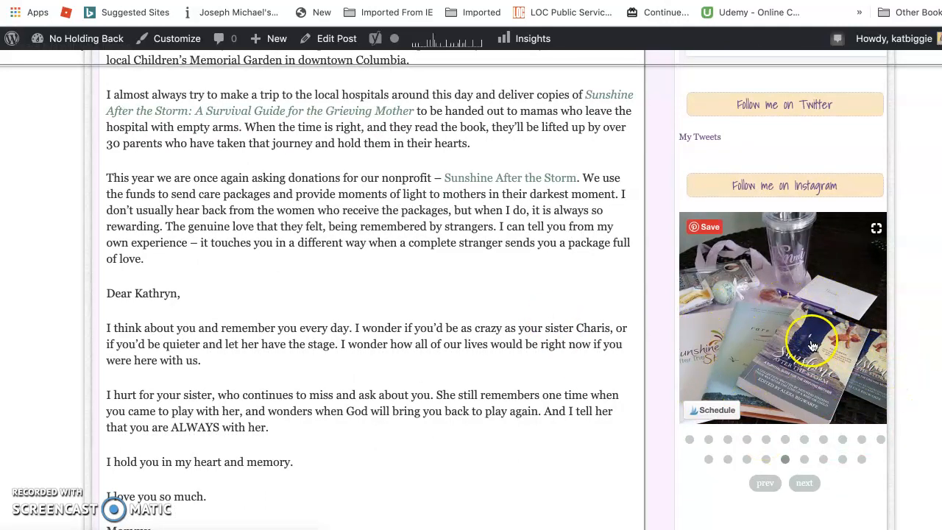
{"action": "scroll", "coordinate": [451, 359], "scroll_direction": "down", "scroll_amount": 5}
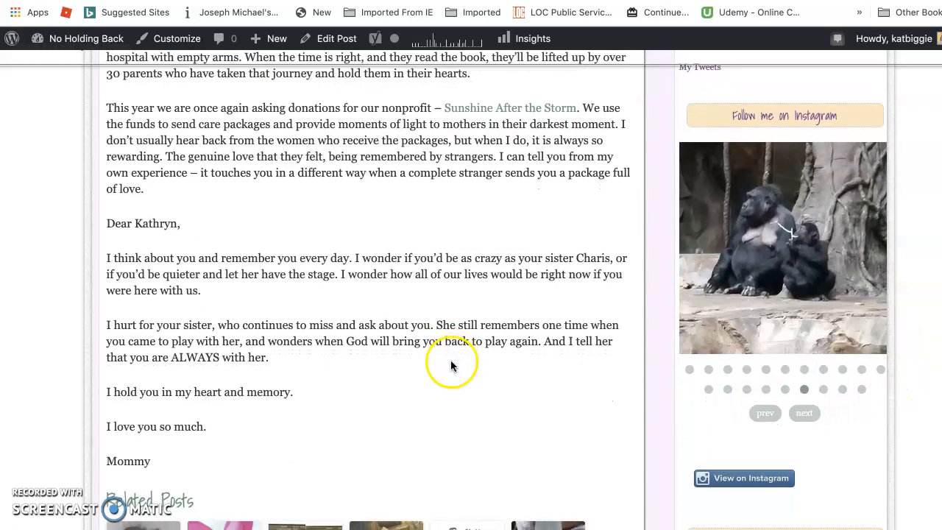
{"action": "scroll", "coordinate": [356, 347], "scroll_direction": "down", "scroll_amount": 8}
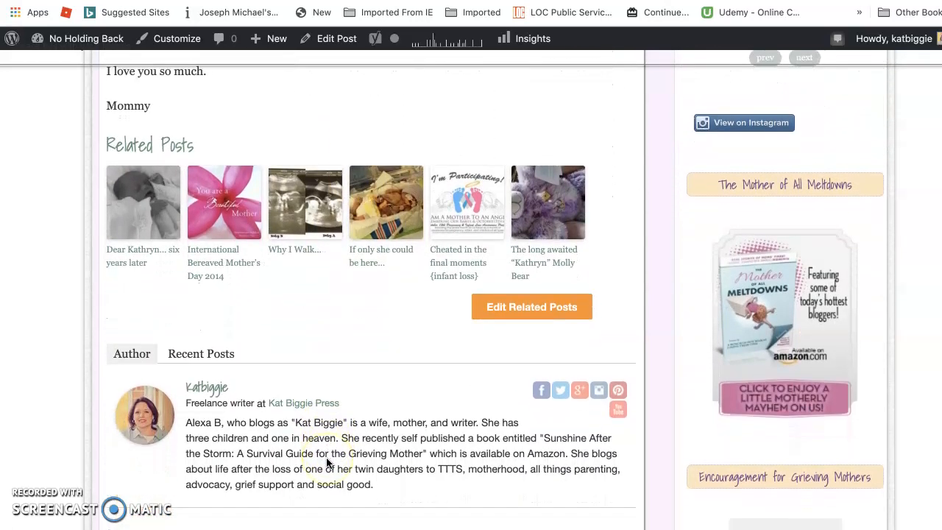
{"action": "scroll", "coordinate": [326, 459], "scroll_direction": "up", "scroll_amount": 13}
{"action": "scroll", "coordinate": [336, 446], "scroll_direction": "up", "scroll_amount": 20}
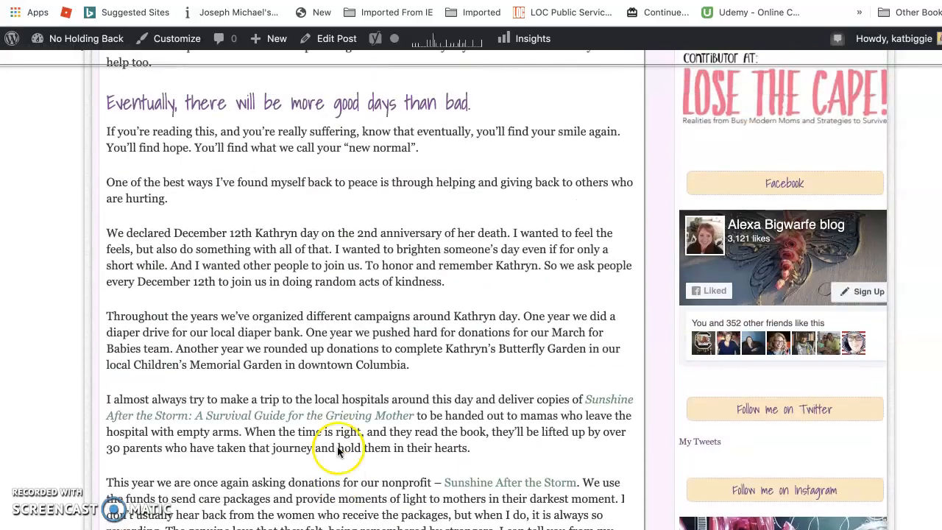
{"action": "scroll", "coordinate": [337, 446], "scroll_direction": "up", "scroll_amount": 11}
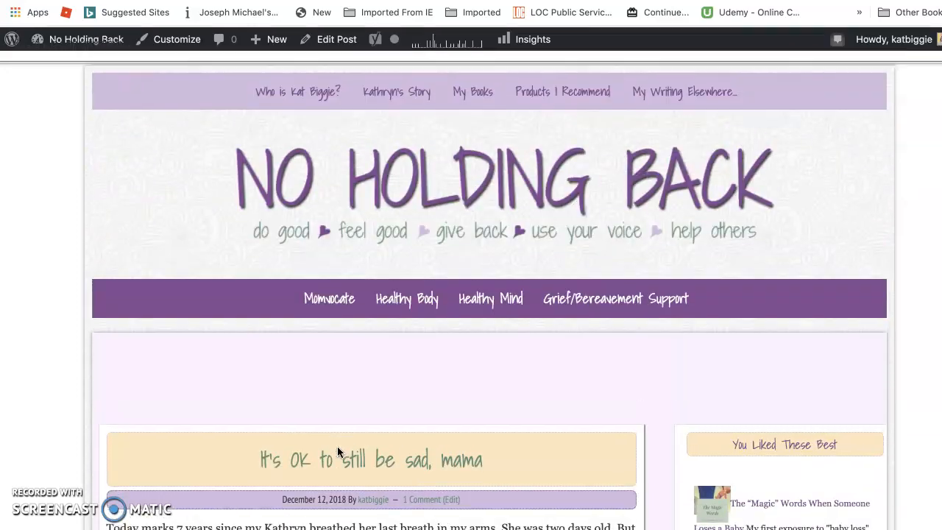